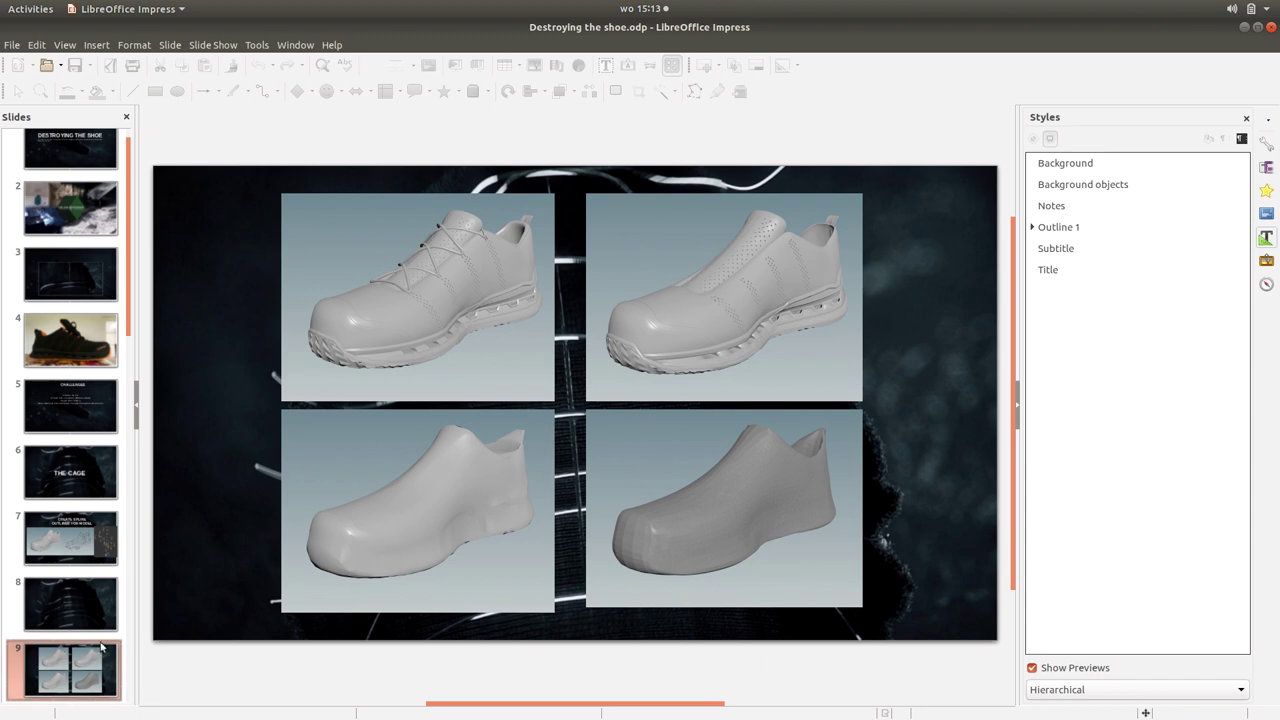
Show slide 10, labelled Video 01_02, and open the video 2.mp4 from the 01_cage folder in the file manager.
left_click_drag(127, 295, 147, 380)
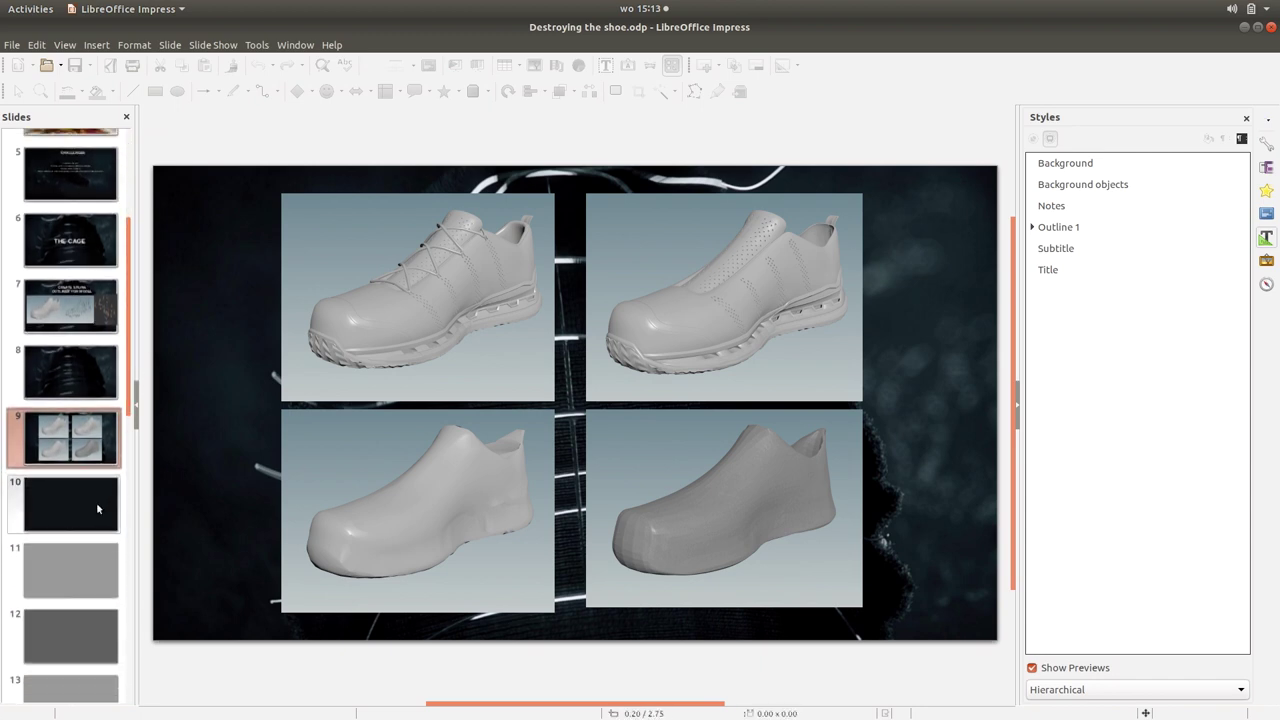
left_click(87, 533)
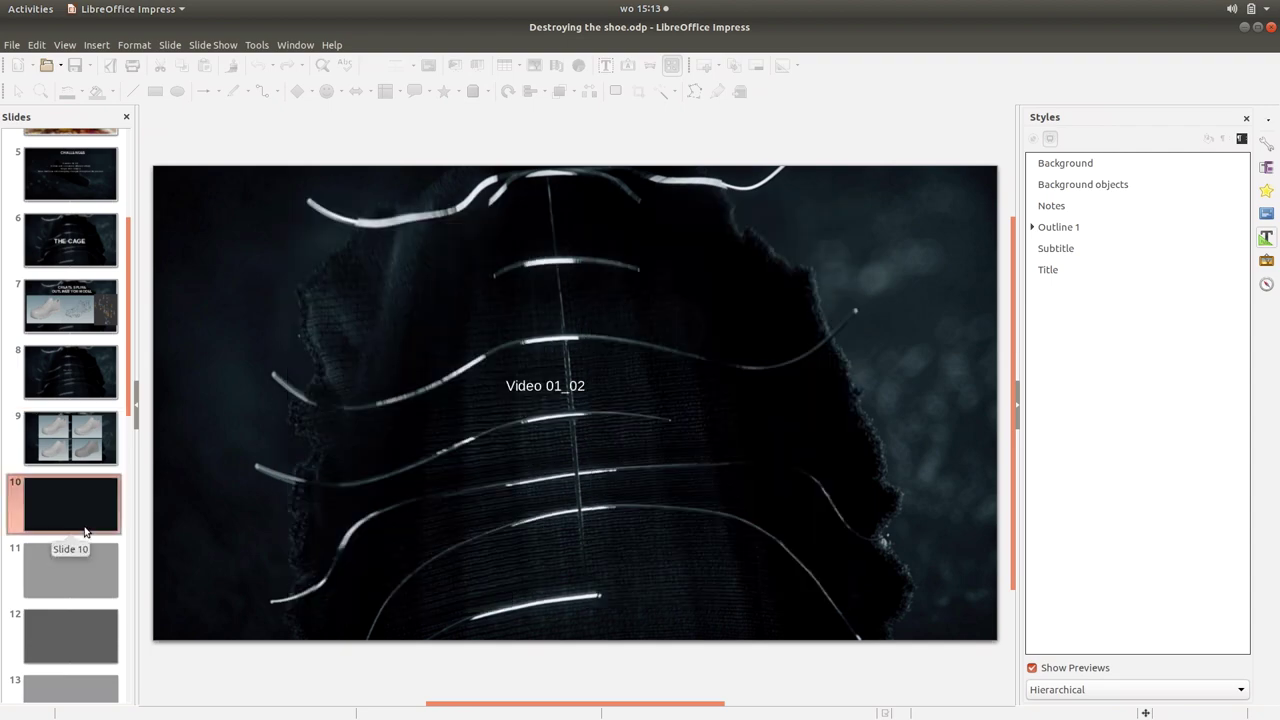
key("super")
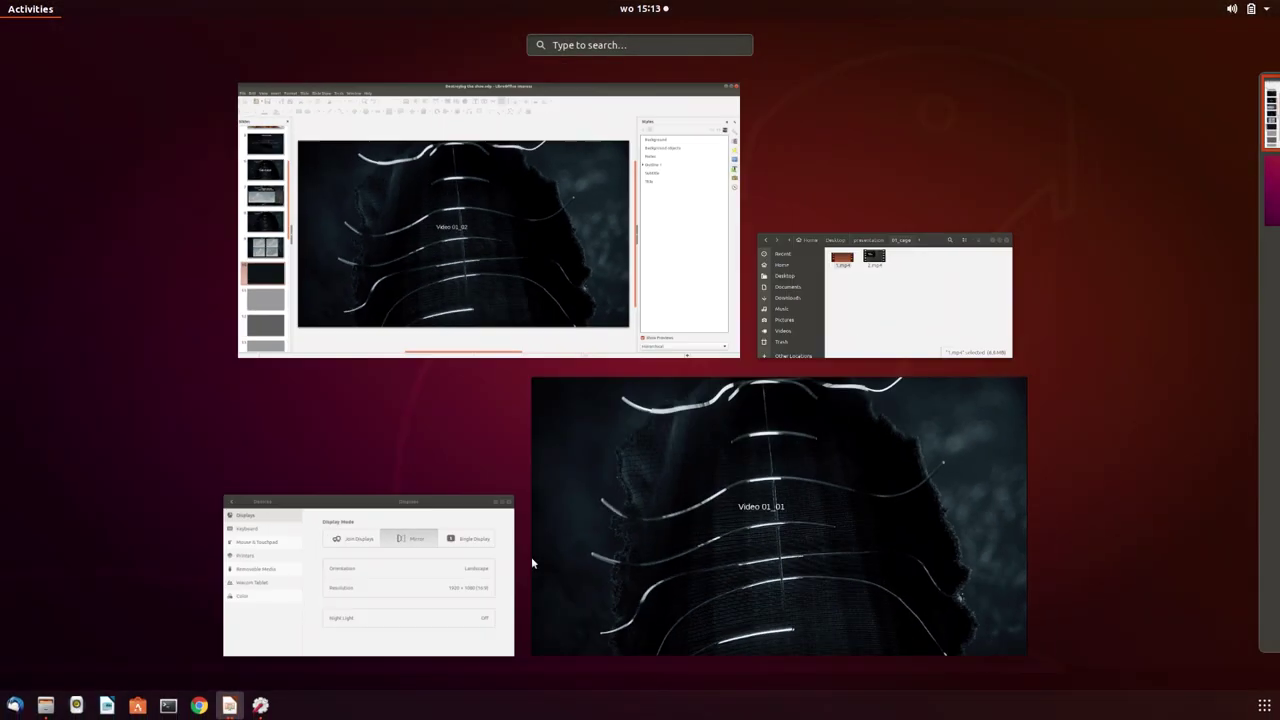
left_click(885, 300)
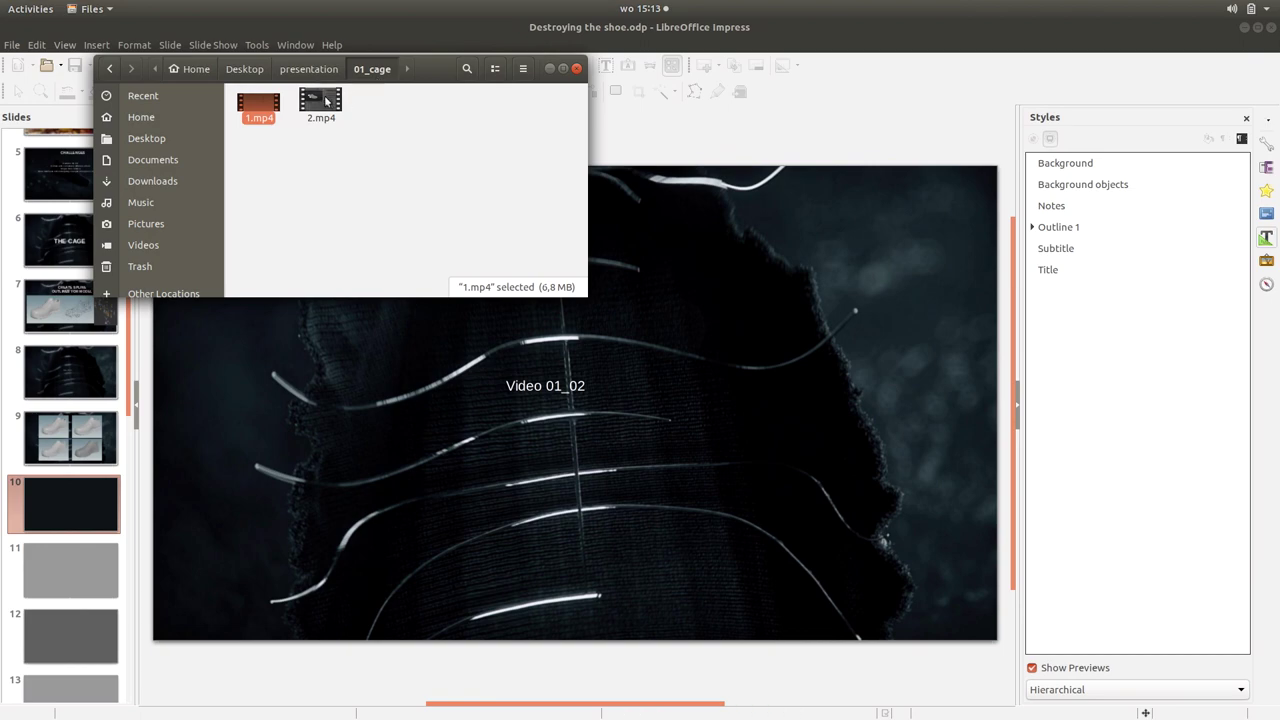
double_click(324, 95)
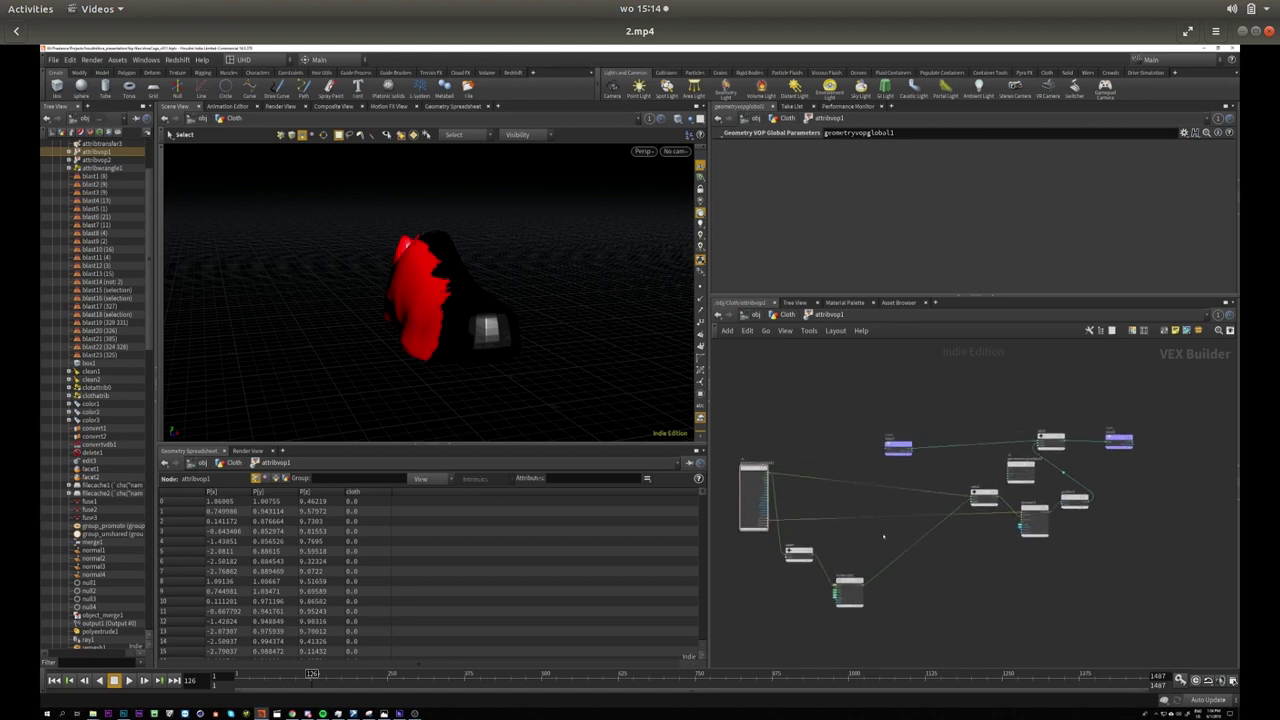
Return from attribvop1 to the Cloth network, display the remove node's output and scrub the timeline to frame 118.
mouse_move(976, 226)
middle_click_drag(883, 537, 790, 547)
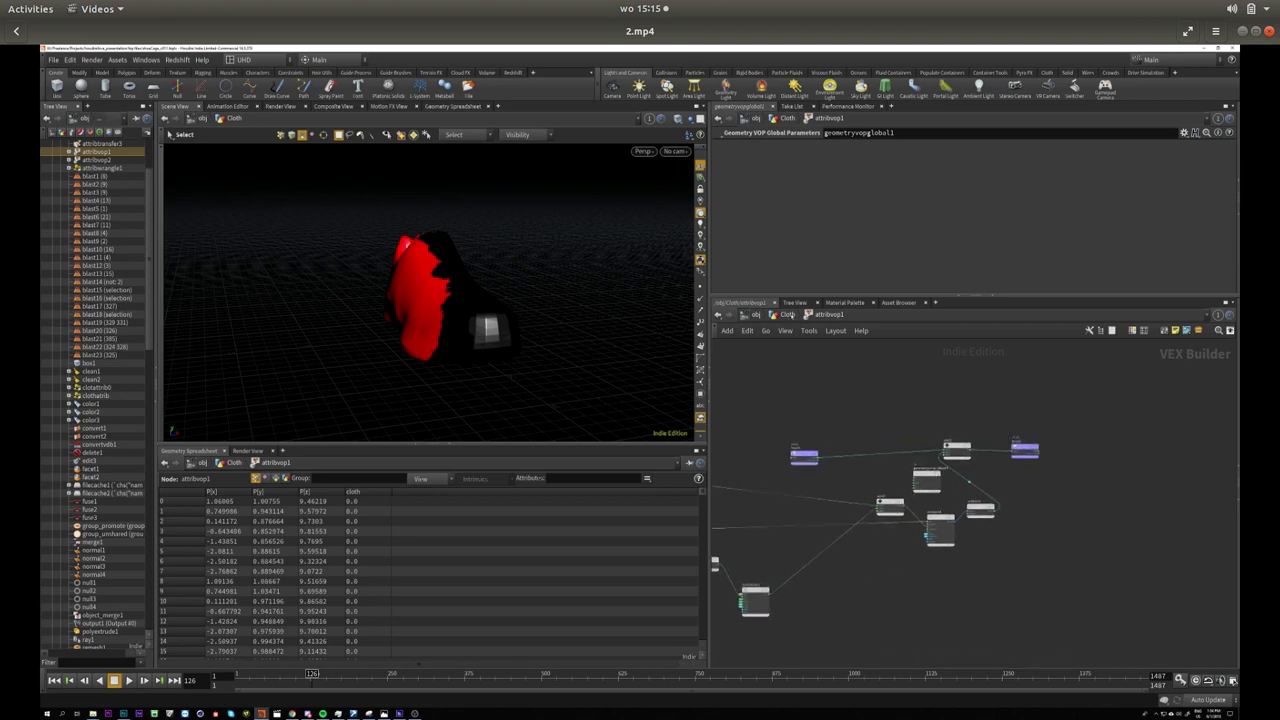
left_click(787, 315)
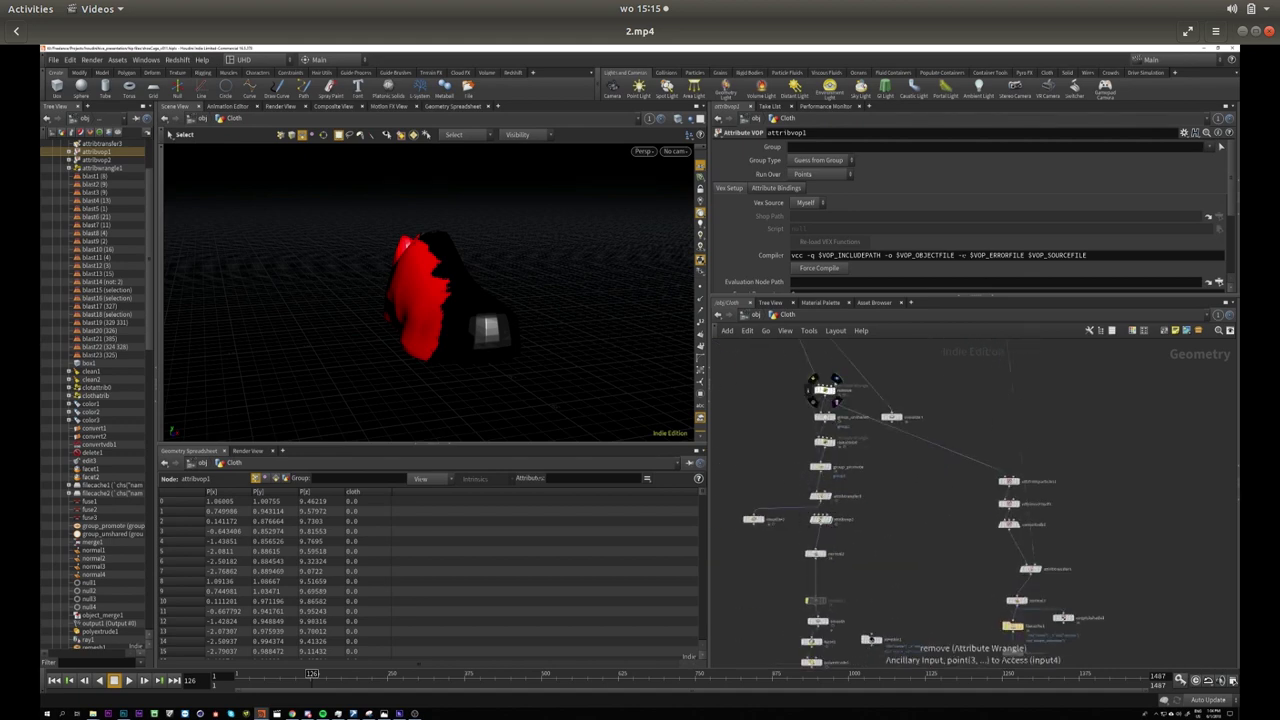
left_click(824, 389)
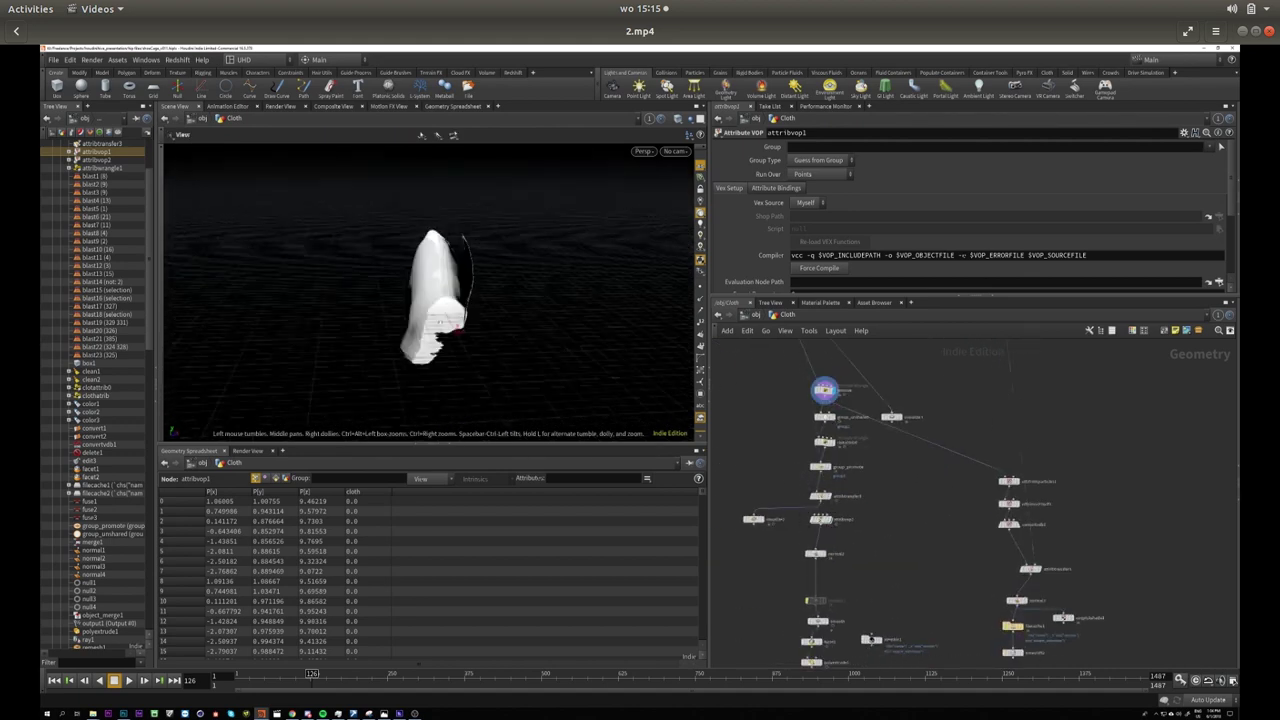
left_click(311, 674)
left_click_drag(311, 674, 306, 674)
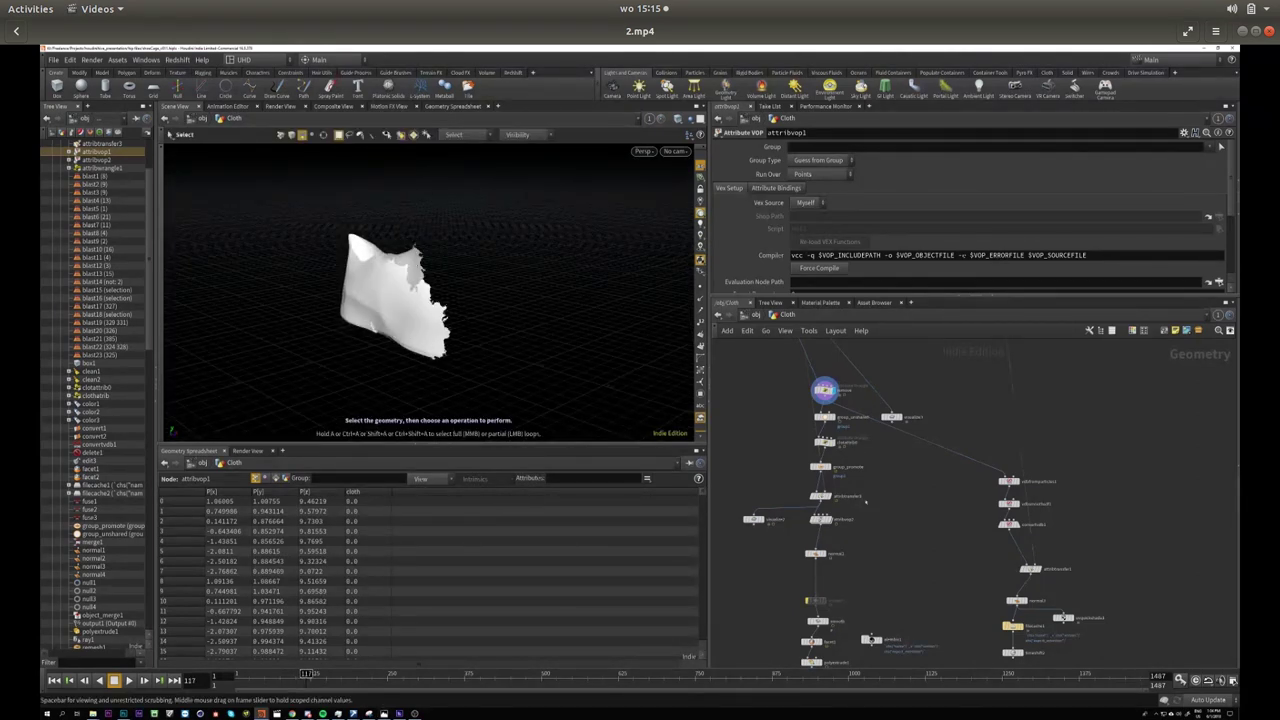
Display the visualize2 node's output in the Cloth network and inspect the red mask on the torn mesh.
middle_click_drag(844, 565, 840, 515)
scroll(903, 430, "up", 2)
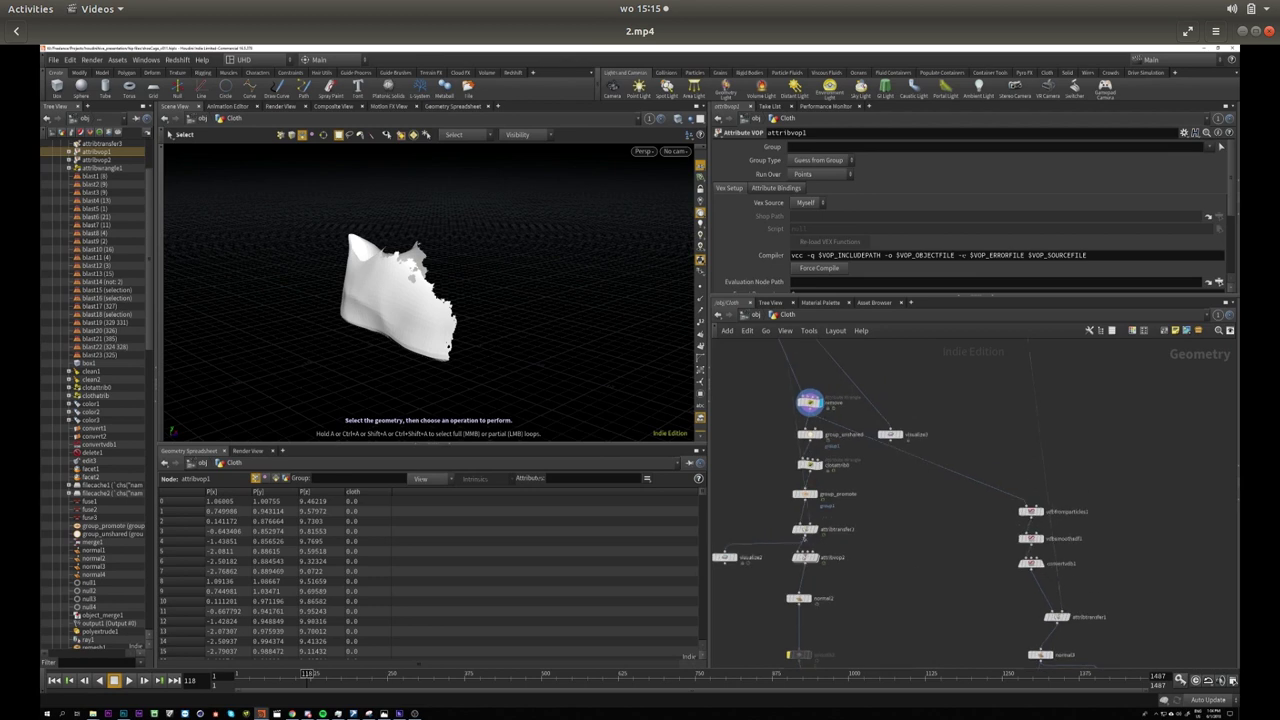
left_click(724, 557)
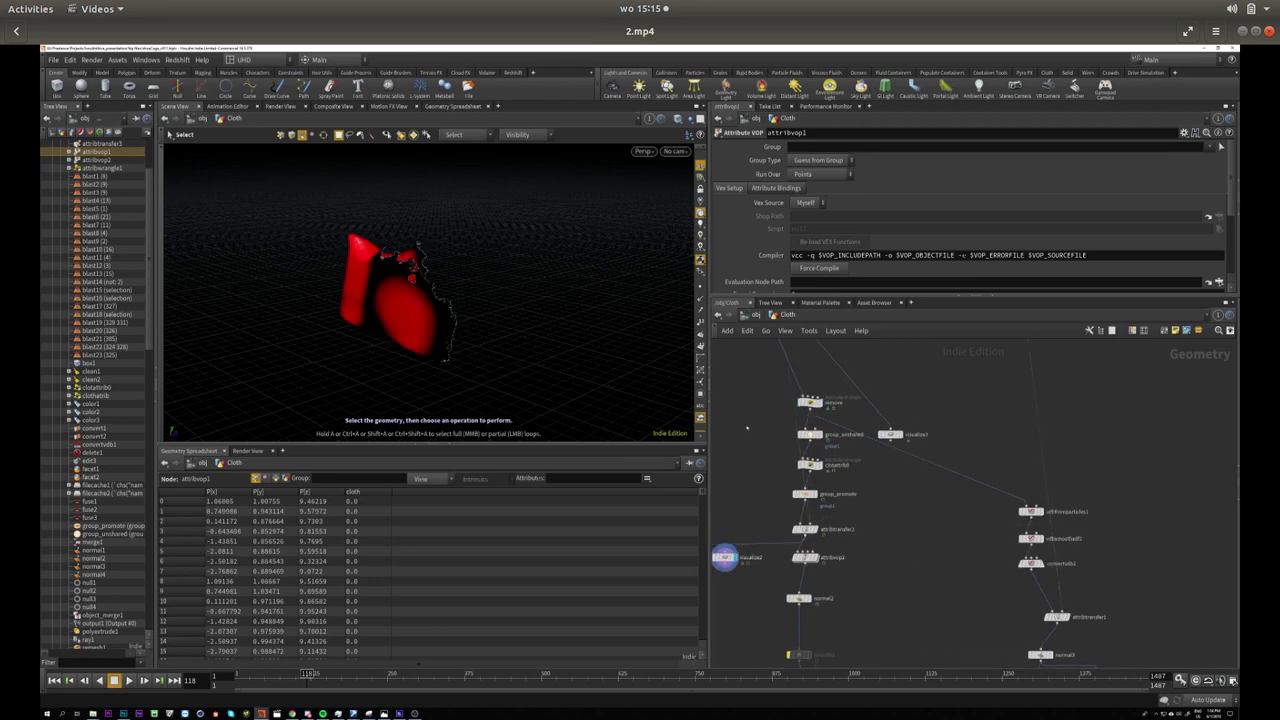
middle_click_drag(746, 428, 812, 498)
key("Escape")
mouse_move(470, 310)
left_mouse_down()
mouse_move(500, 325)
mouse_move(470, 330)
left_mouse_up()
key("s")
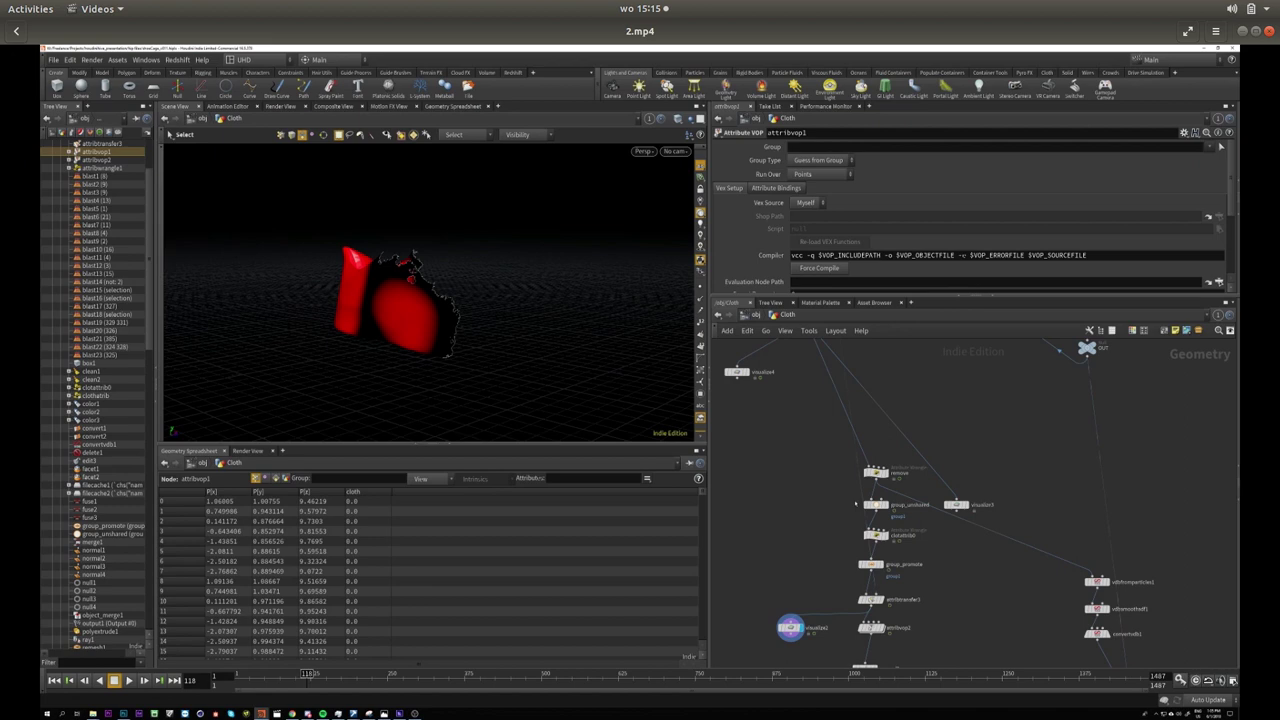
Display the normal2 node's output on the shoe cloth and scrub the timeline to frame 152.
middle_click_drag(856, 504, 800, 490)
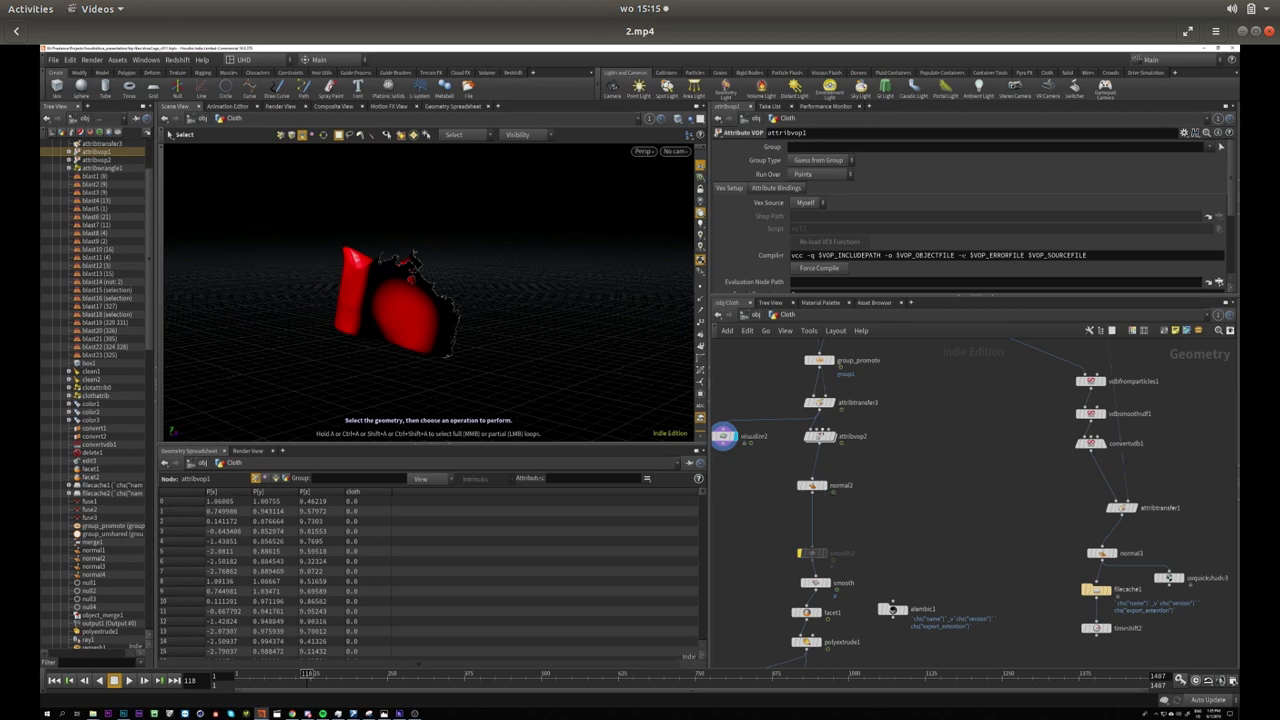
left_click(824, 485)
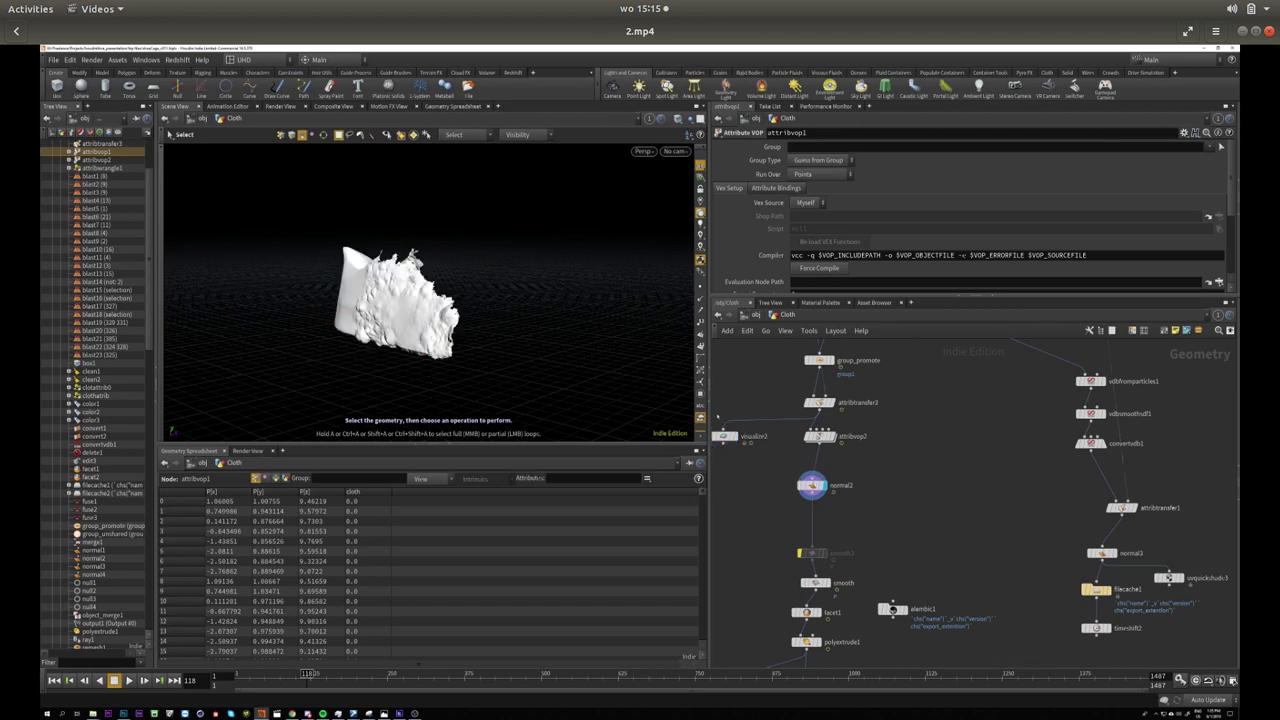
left_click_drag(516, 331, 470, 350)
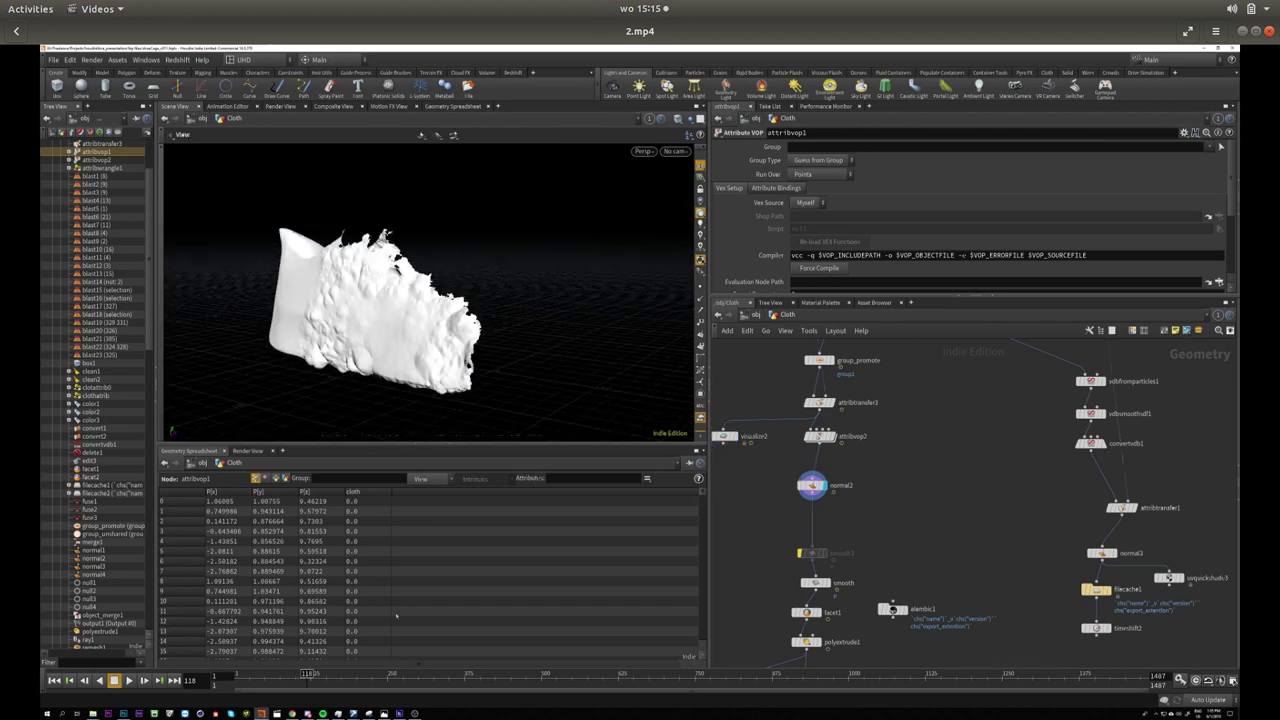
key("s")
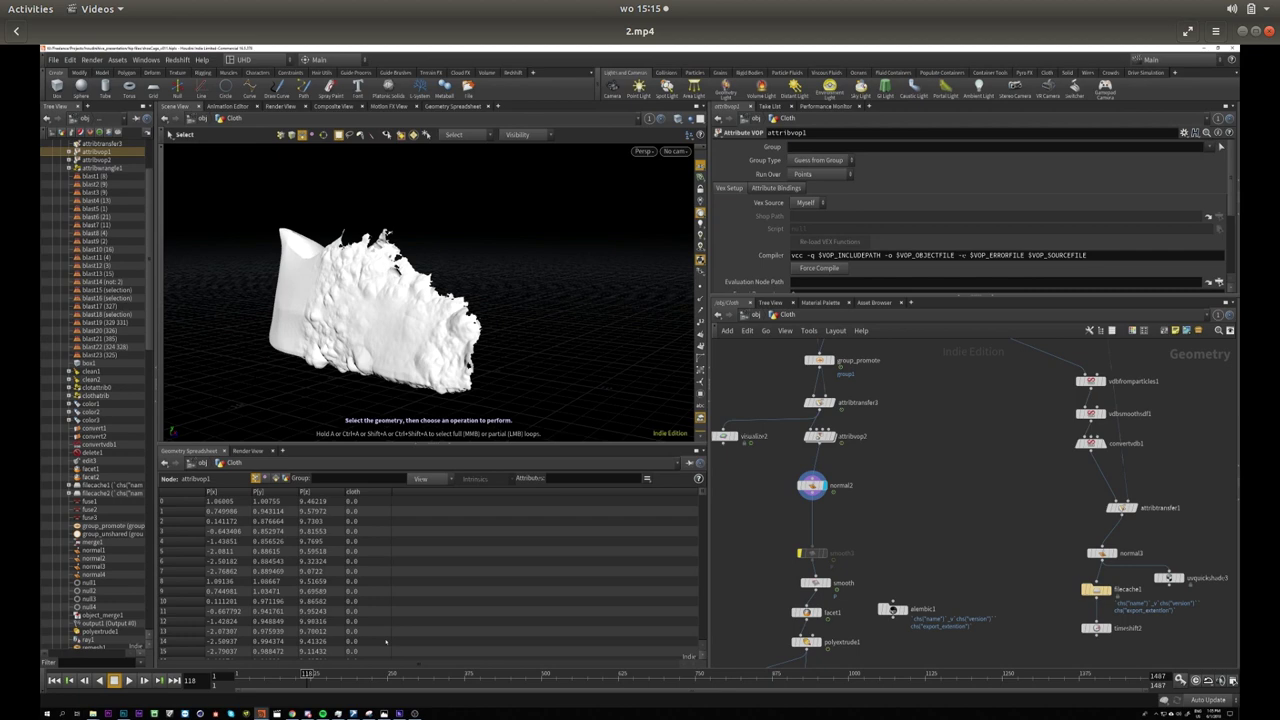
mouse_move(307, 673)
left_mouse_down()
mouse_move(284, 673)
mouse_move(326, 673)
left_mouse_up()
scroll(872, 515, "up", 3)
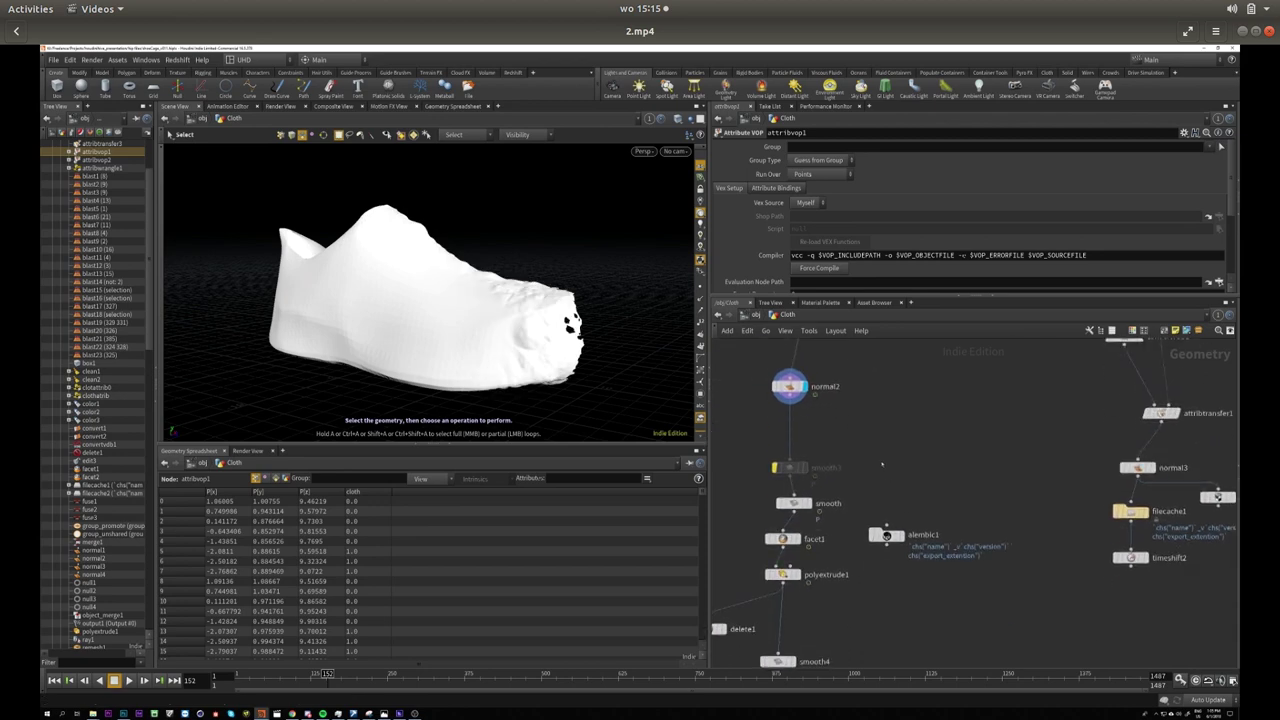
Examine the attribvop2 node's noise parameters, the nodes downstream of normal2 and the resulting mesh from another angle.
scroll(970, 215, "down", 3)
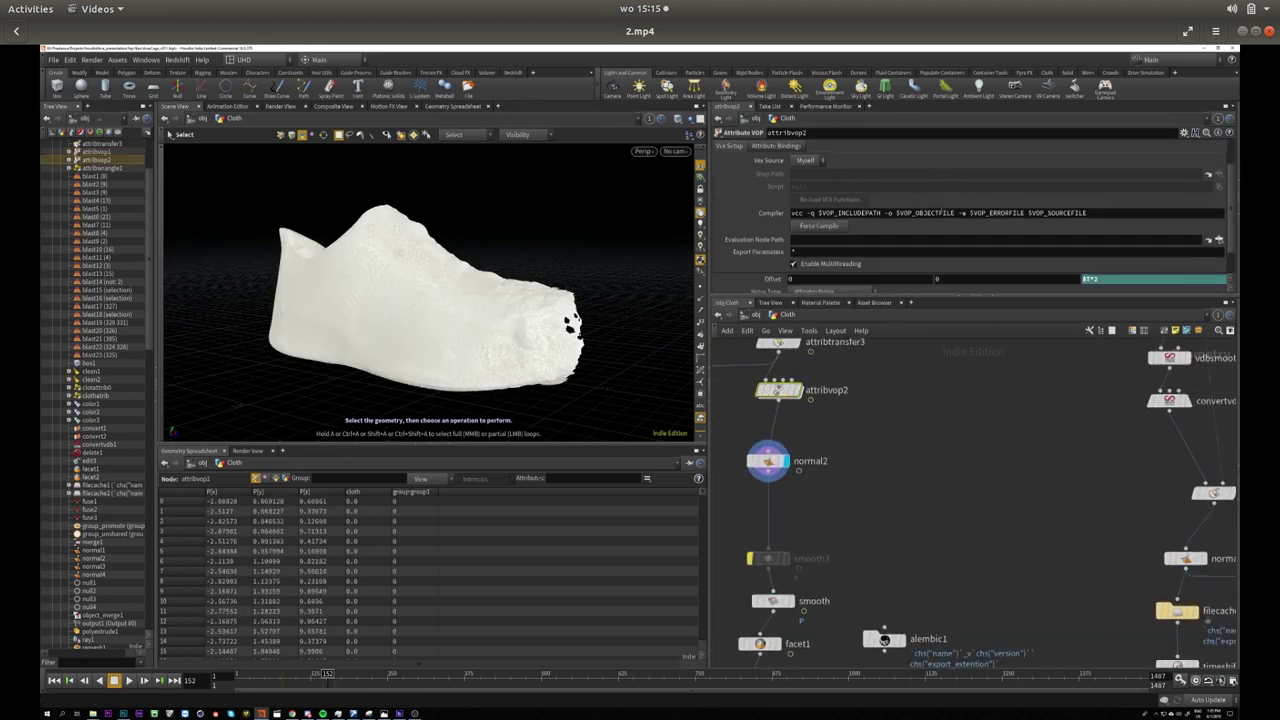
scroll(768, 460, "down", 3)
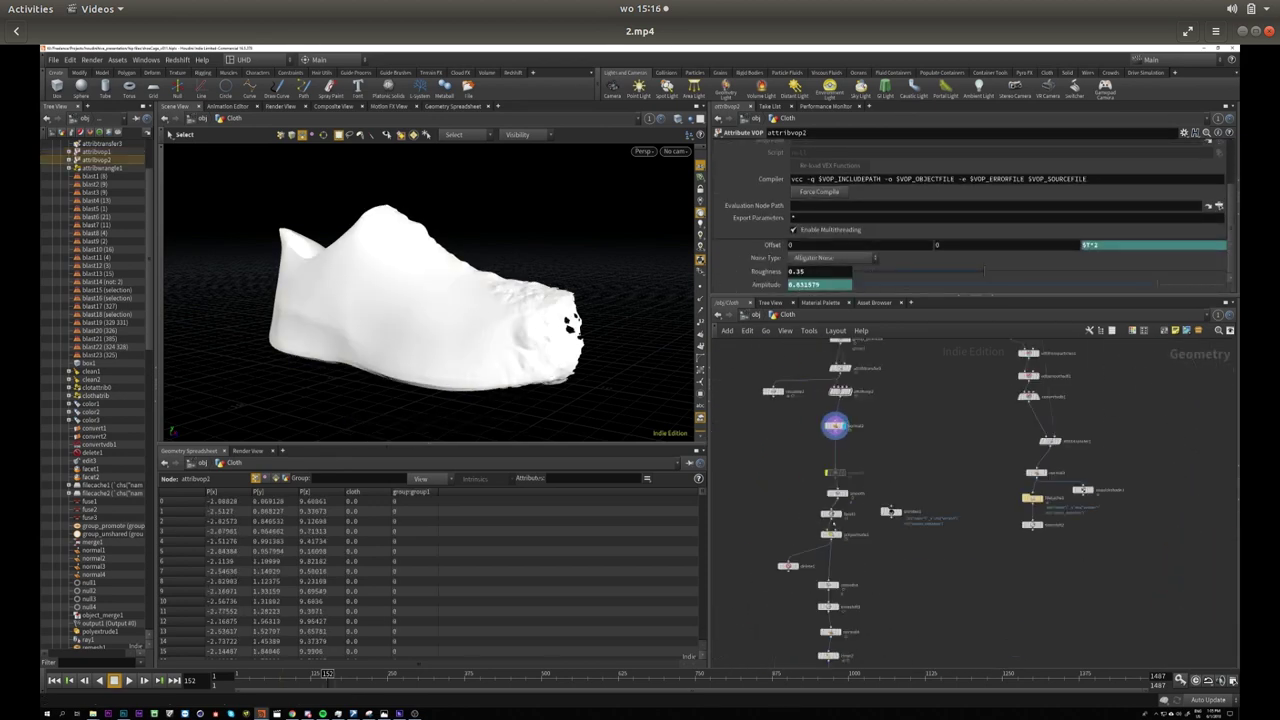
left_click_drag(430, 300, 345, 312, "alt")
mouse_move(815, 408)
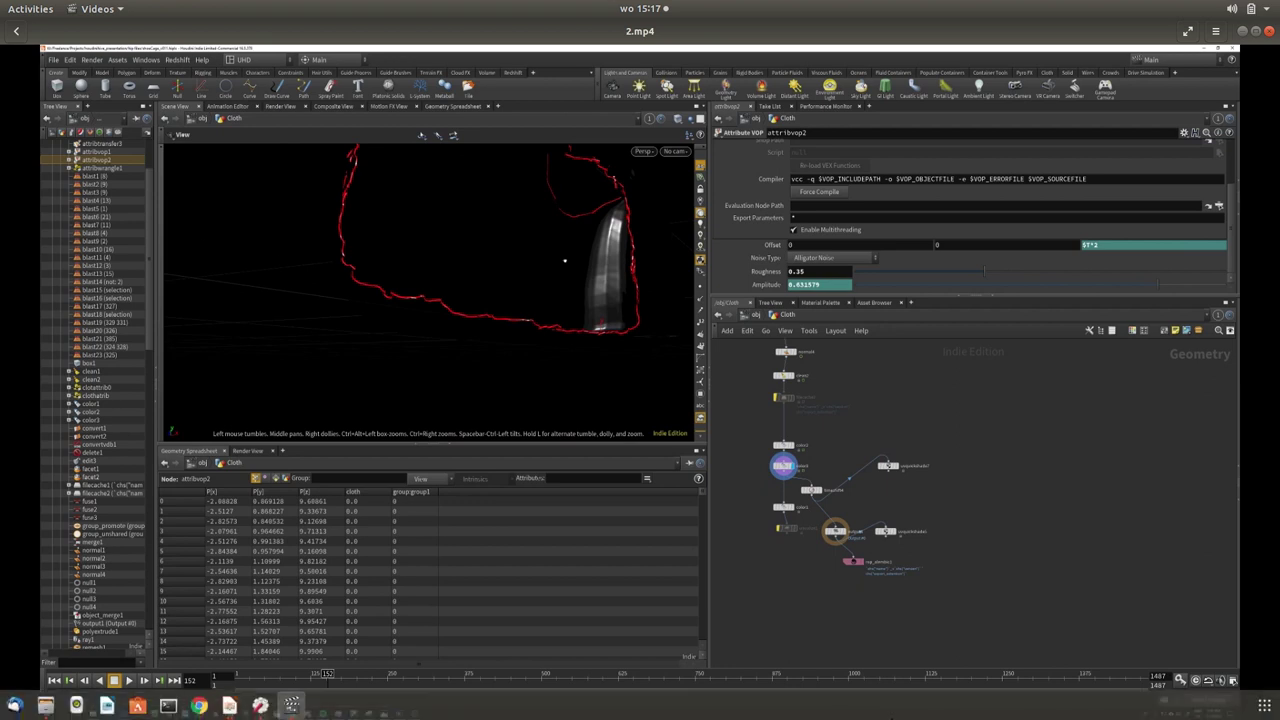
Switch back to the Destroying the shoe.odp presentation in LibreOffice Impress and show slide 11, GORE TEX FIBERS.
left_click(224, 706)
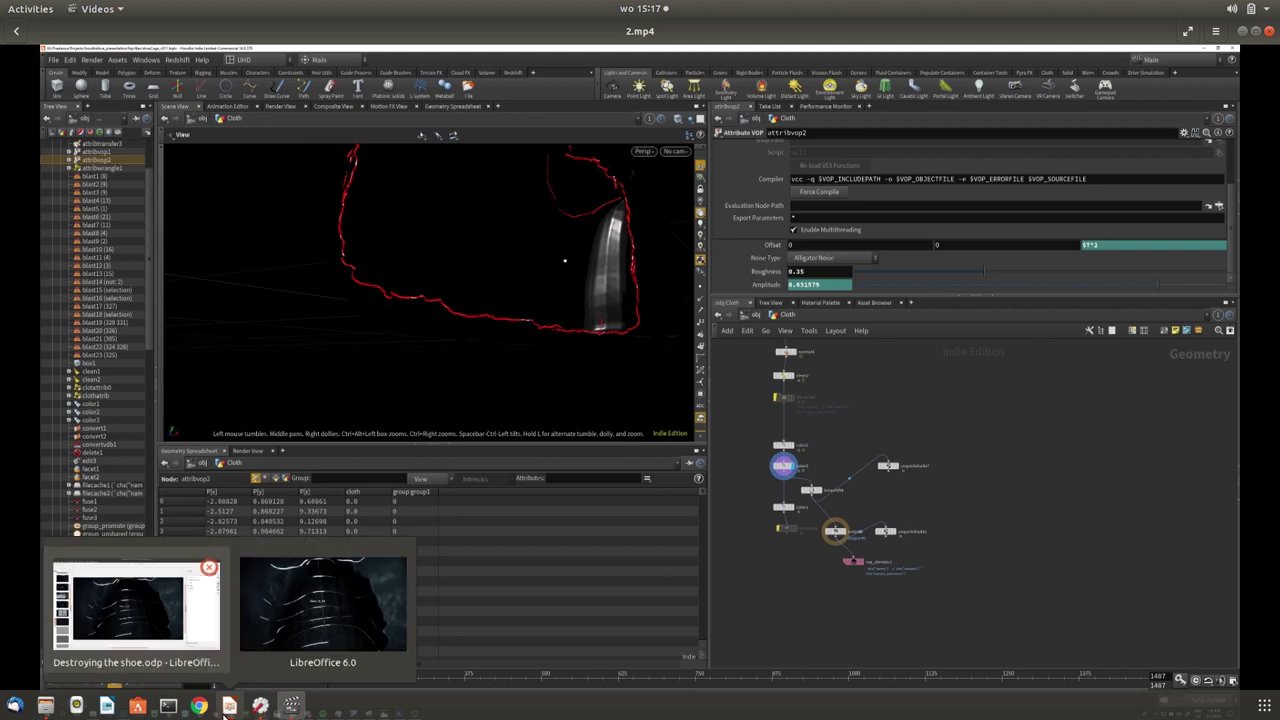
left_click(140, 611)
left_click(76, 558)
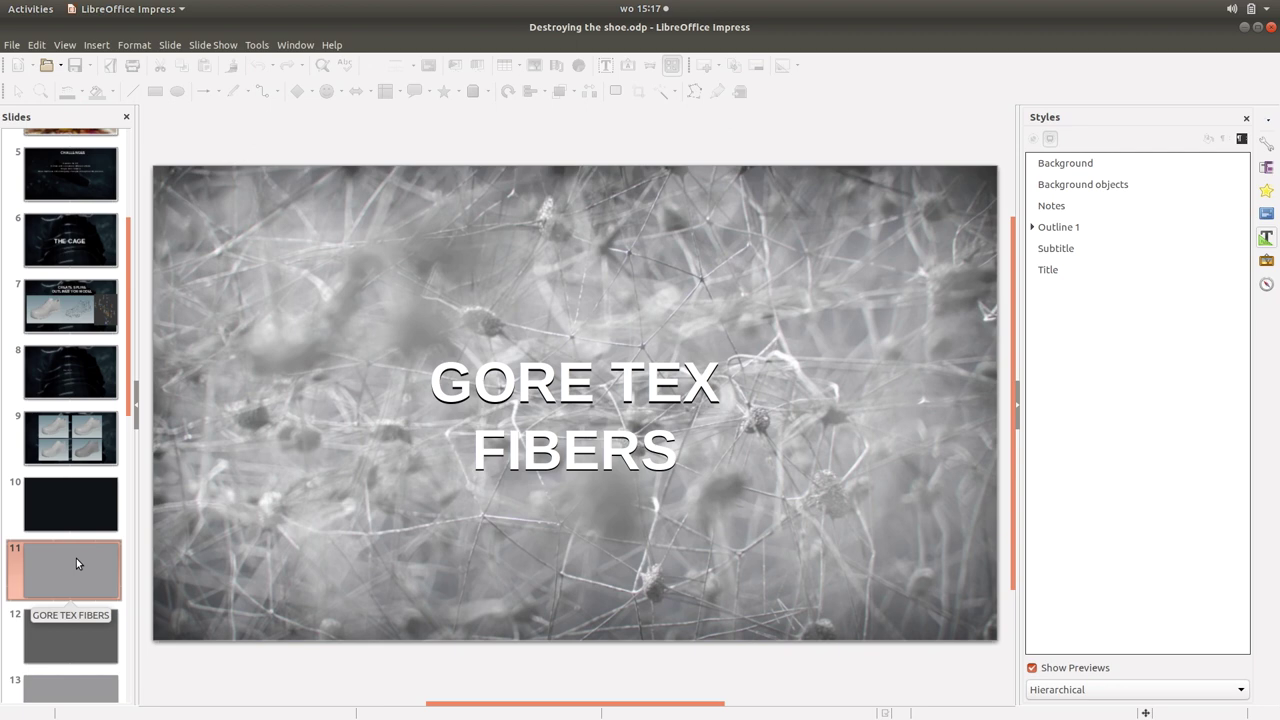
Show slides 12 and 13 with the fiber reference images, followed by slide 14, labelled Video 02_01.
left_click(68, 657)
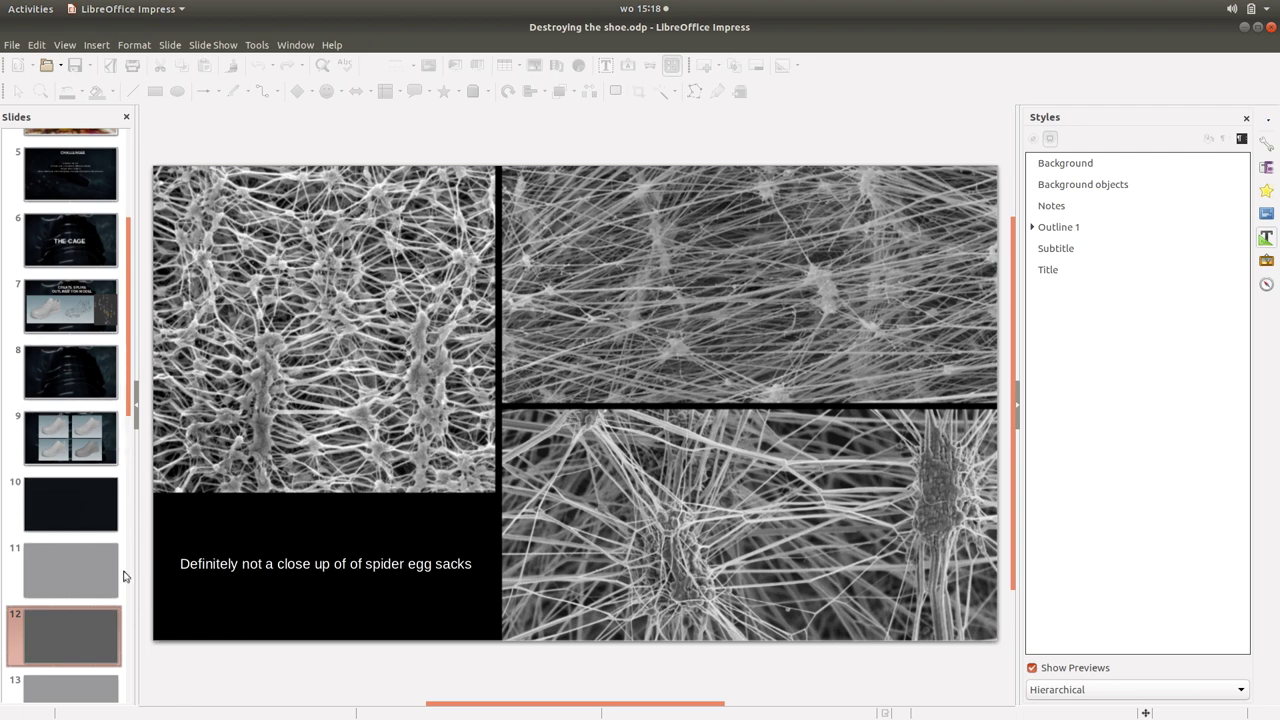
left_click(96, 686)
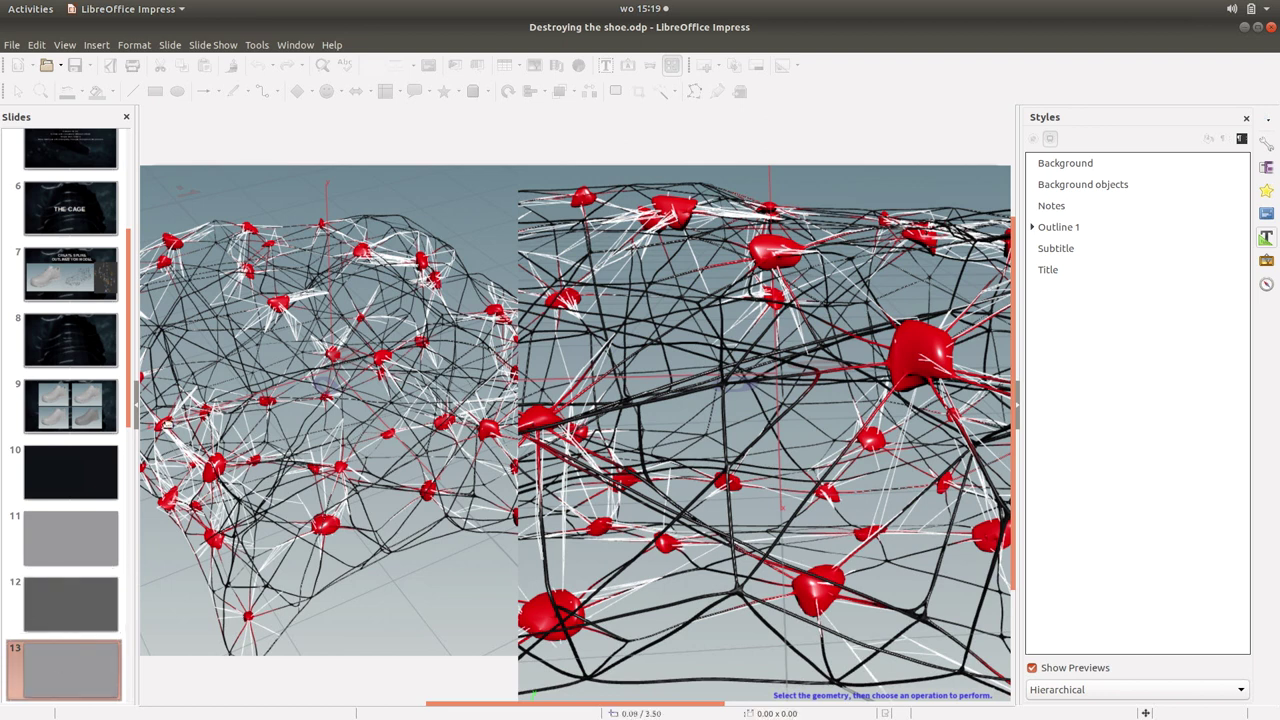
scroll(127, 413, "down", 4)
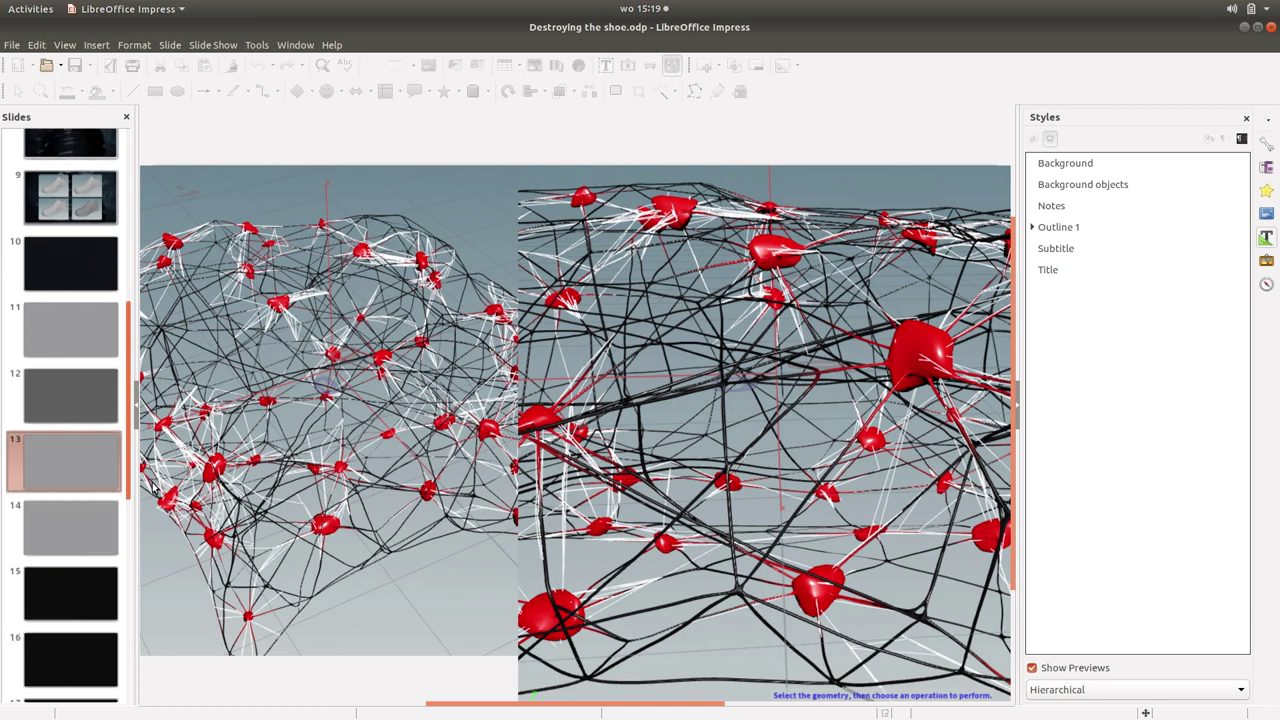
left_click(69, 510)
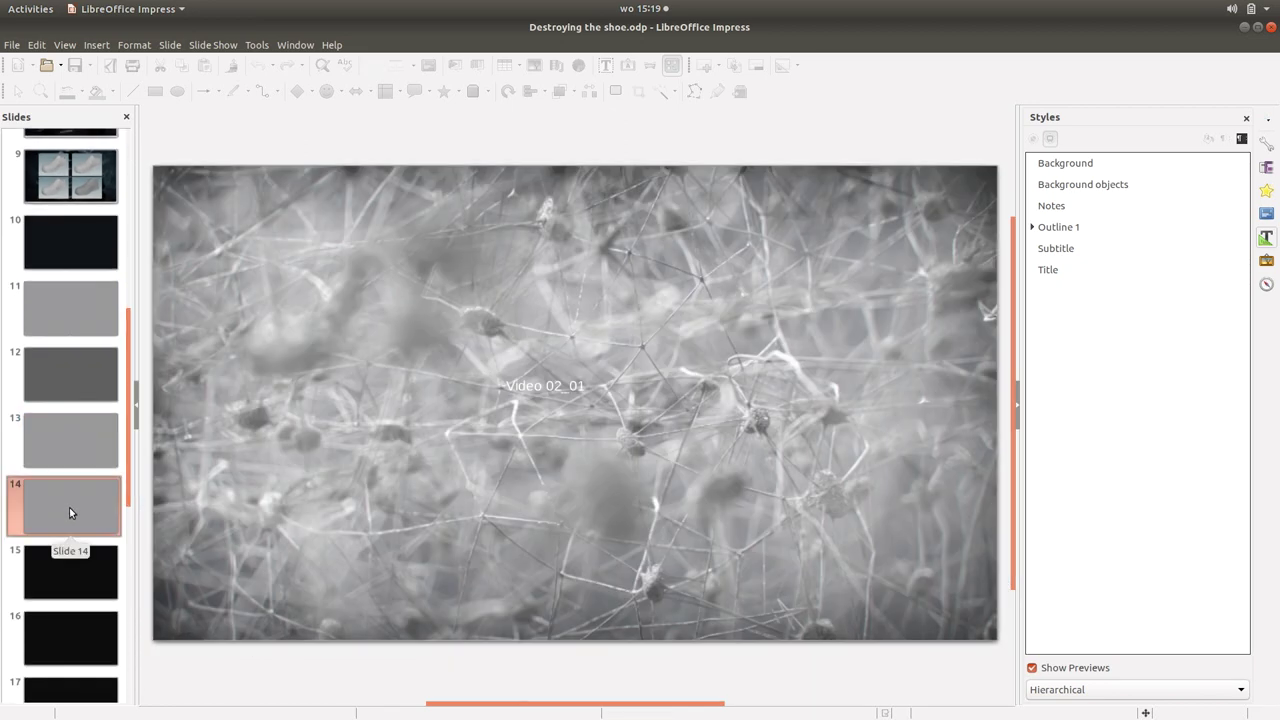
Open the video 1.mp4 from the 02_goretex fibers folder in the file manager and restart its playback from the beginning.
mouse_move(280, 714)
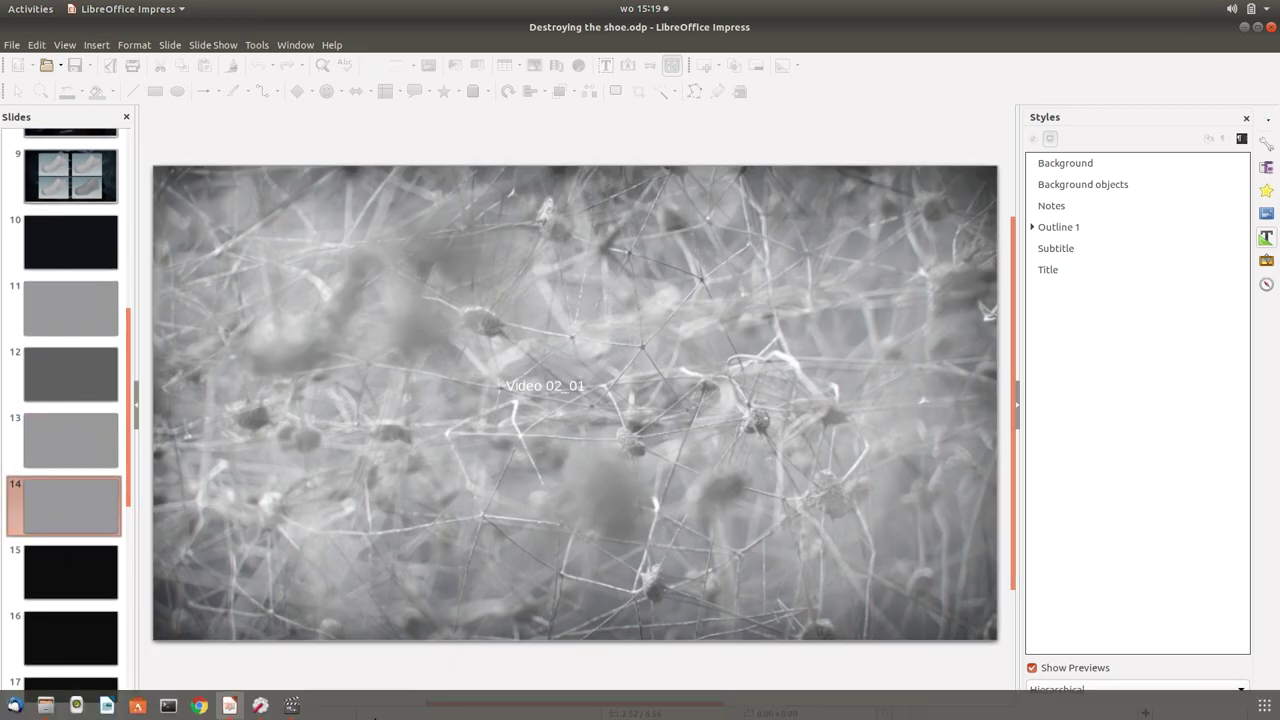
left_click(45, 705)
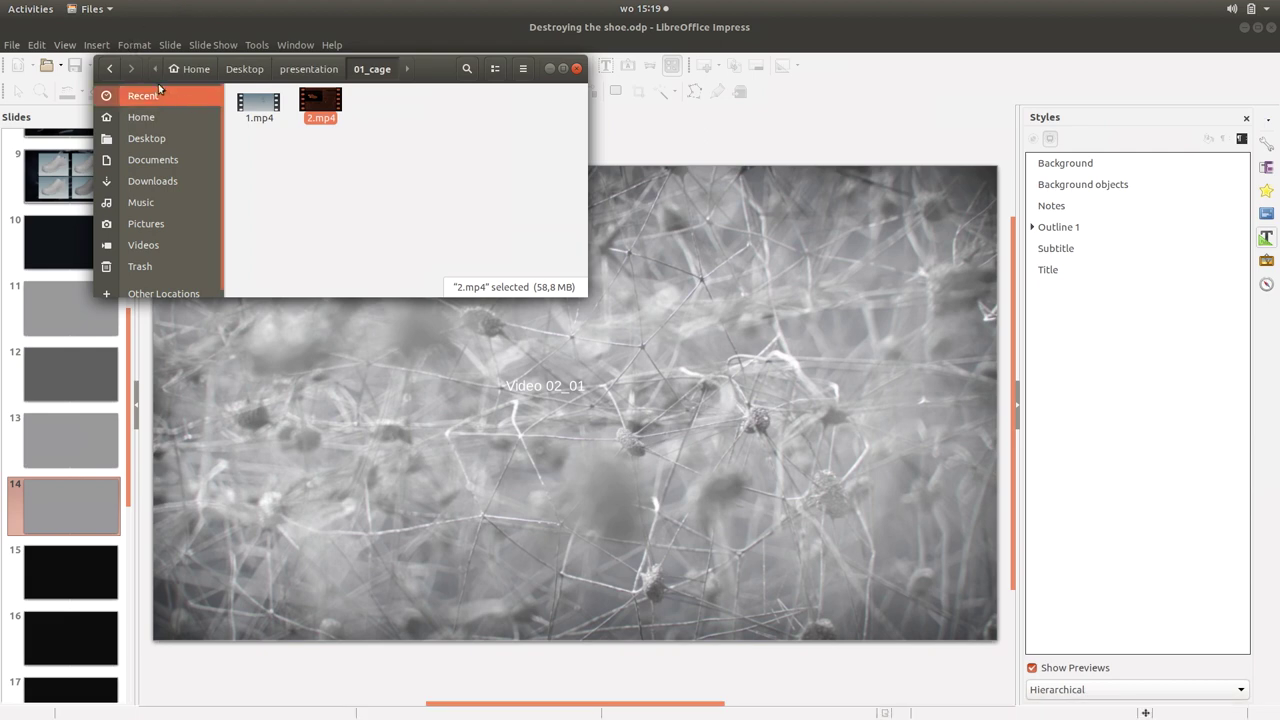
left_click(110, 69)
double_click(312, 110)
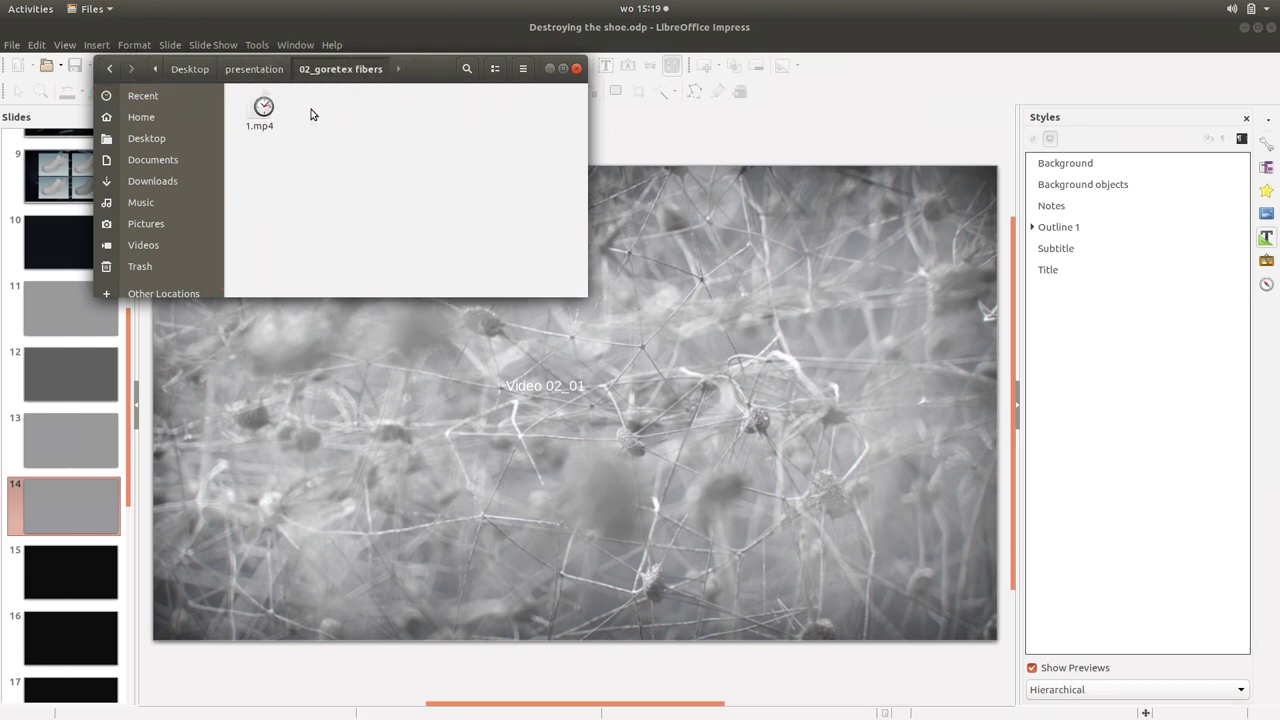
left_click(258, 103)
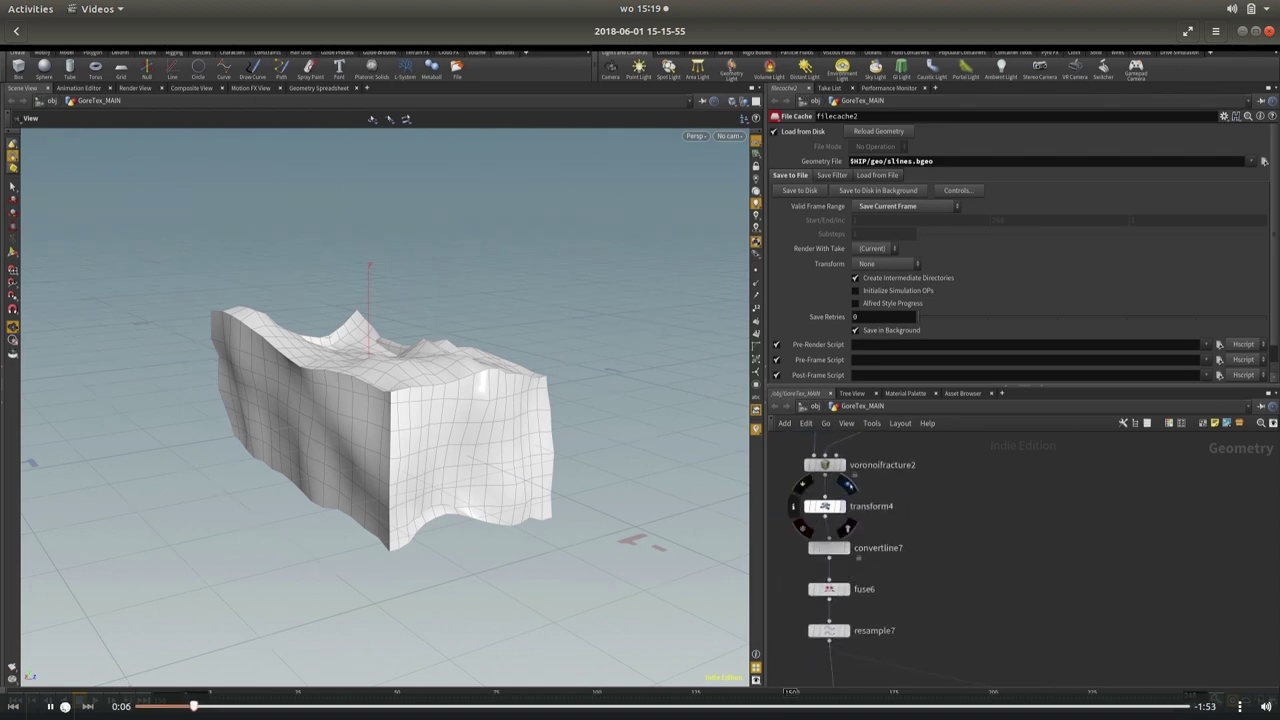
left_click(140, 706)
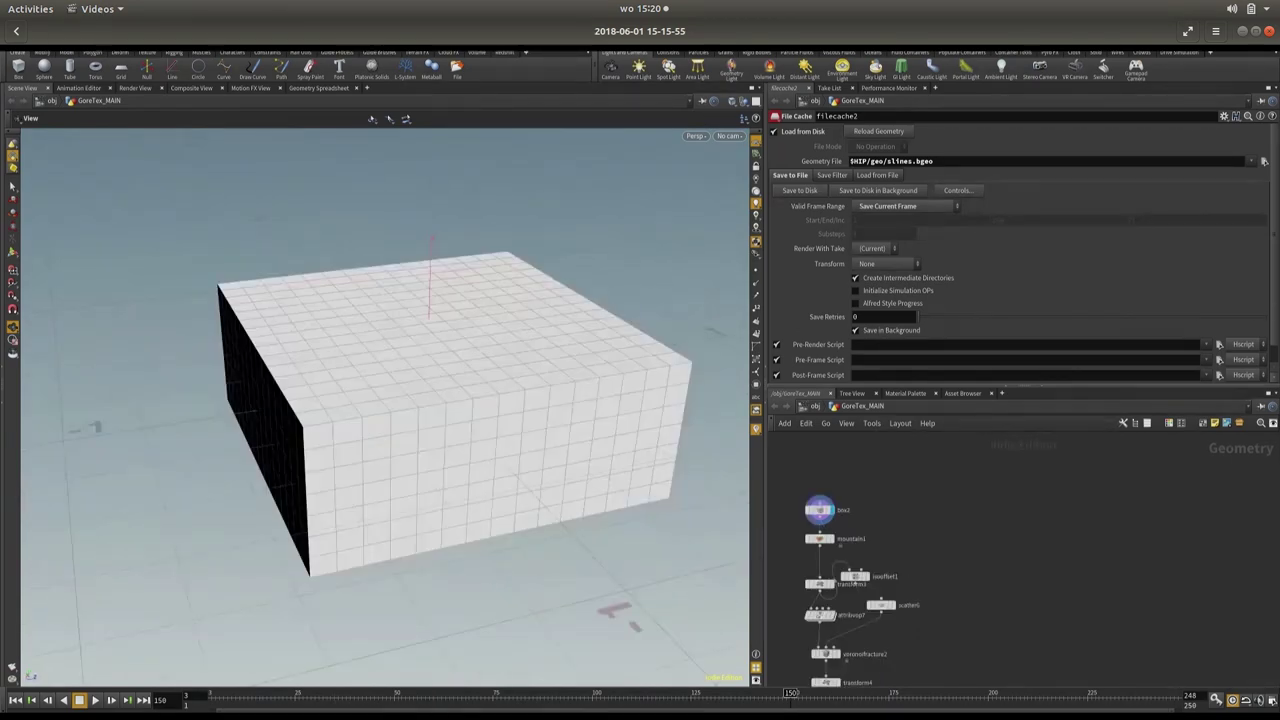
Seek back to an early part of the fiber setup video and pause the playback at 1:12.
key("space")
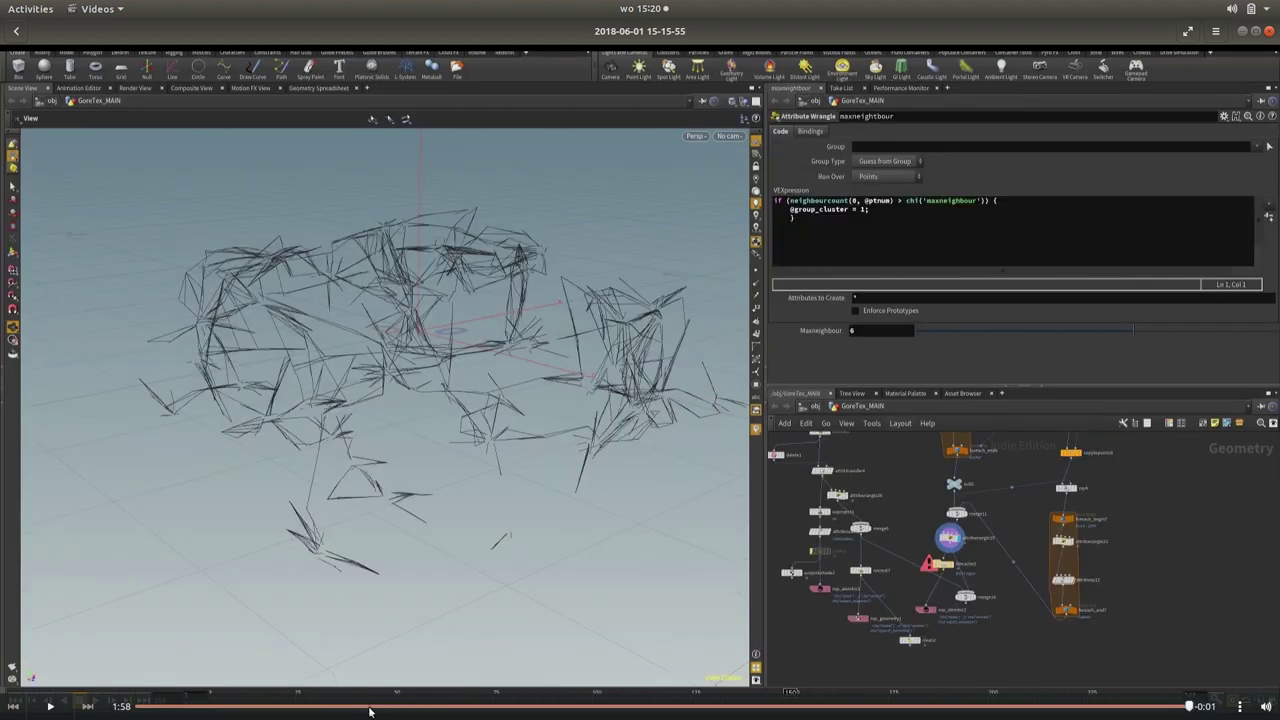
left_click(316, 708)
left_click_drag(318, 712, 348, 714)
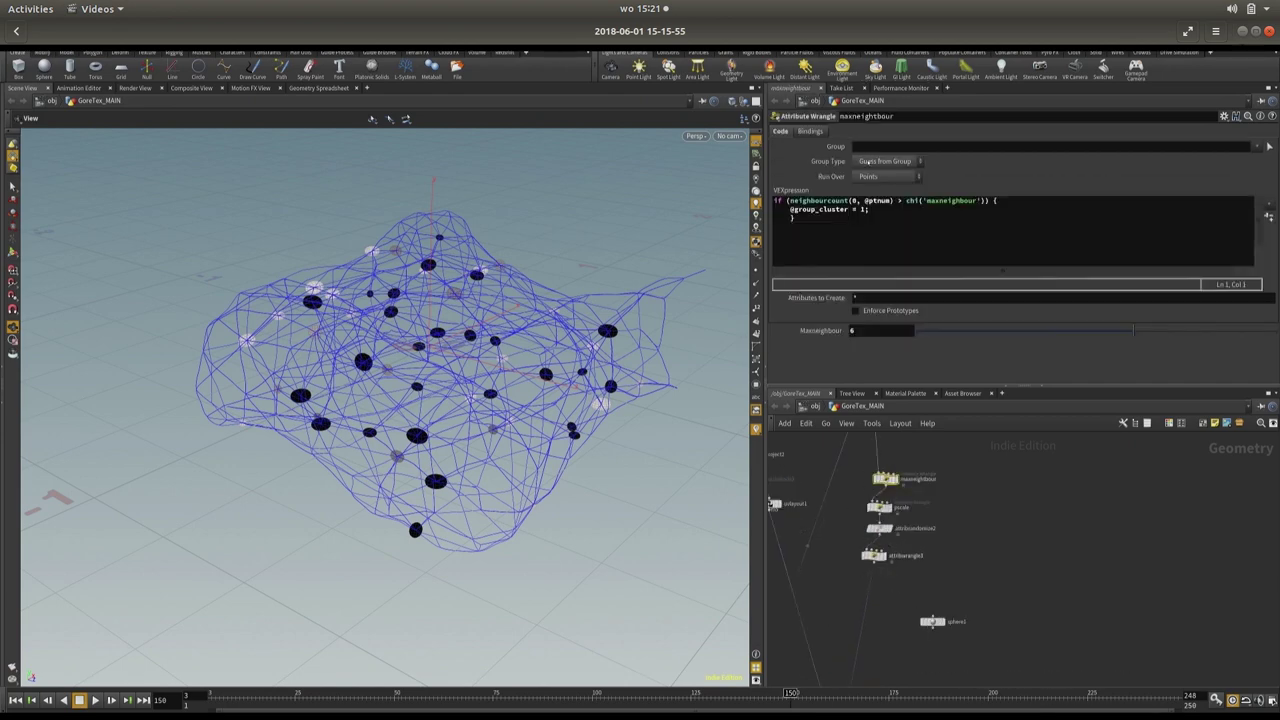
mouse_move(1033, 556)
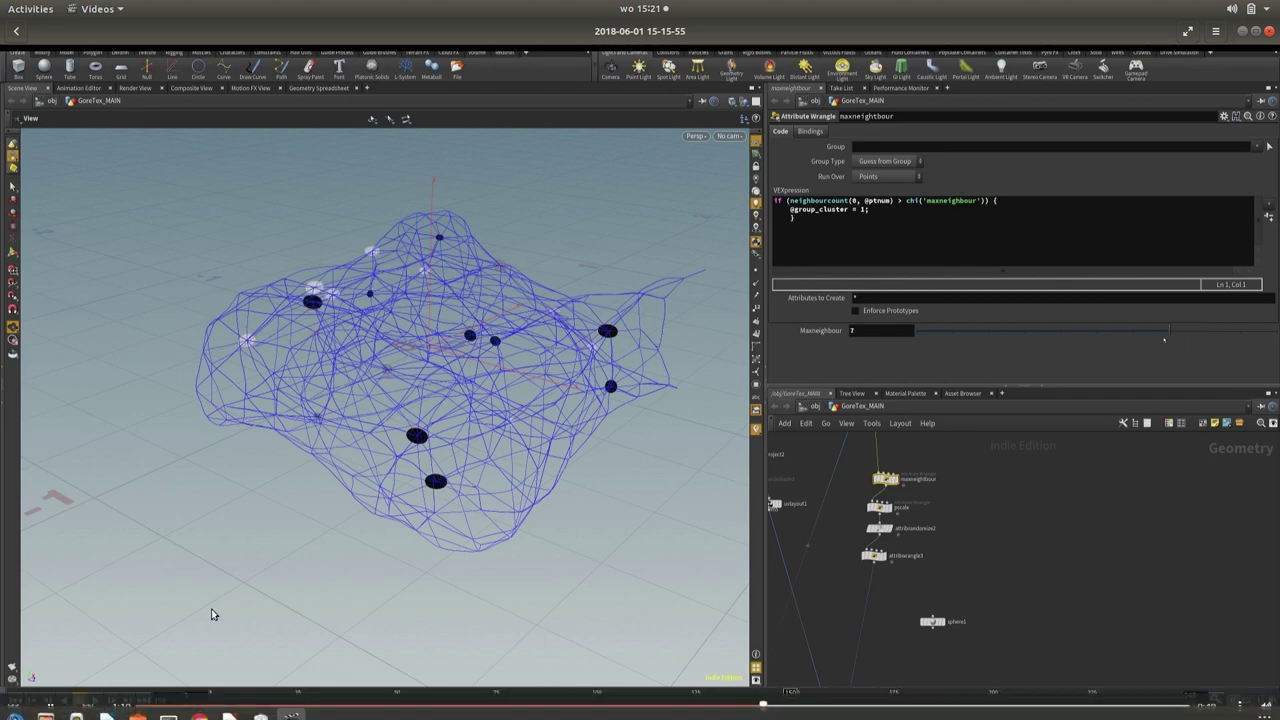
key("space")
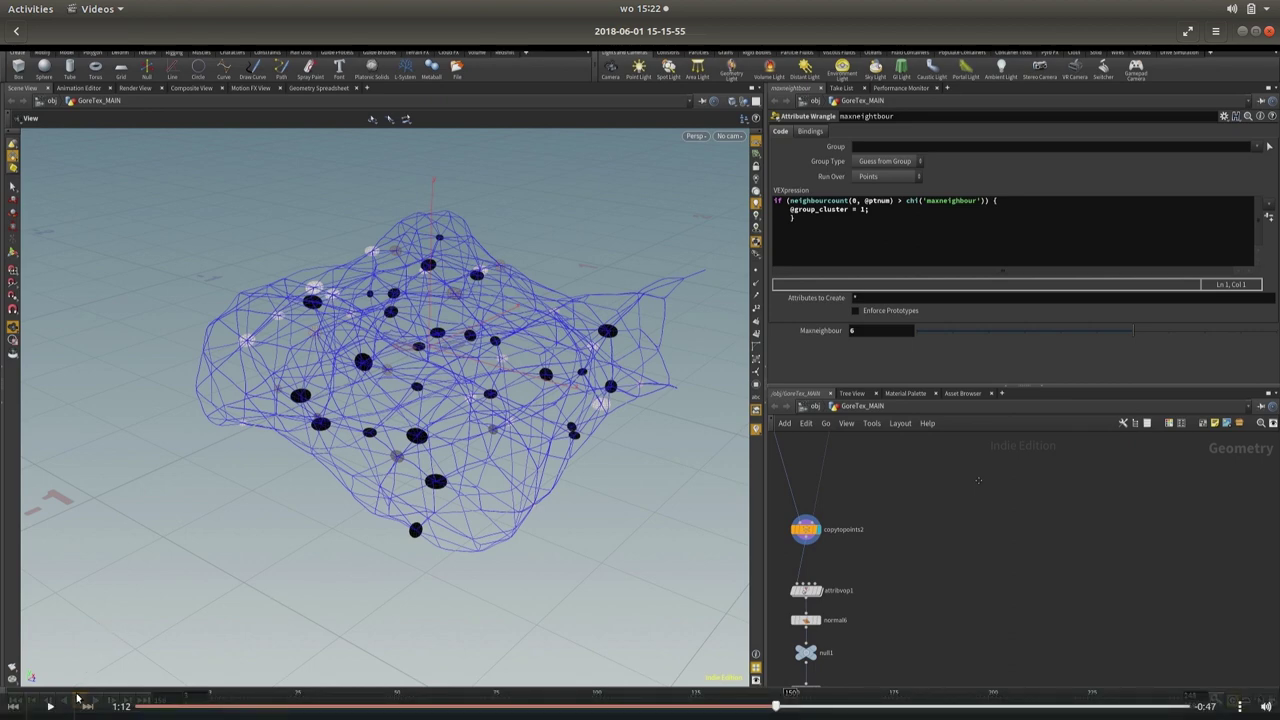
Resume the paused Gore-Tex fiber setup video, pause it again after the network walkthrough, and close the video player.
left_click(50, 707)
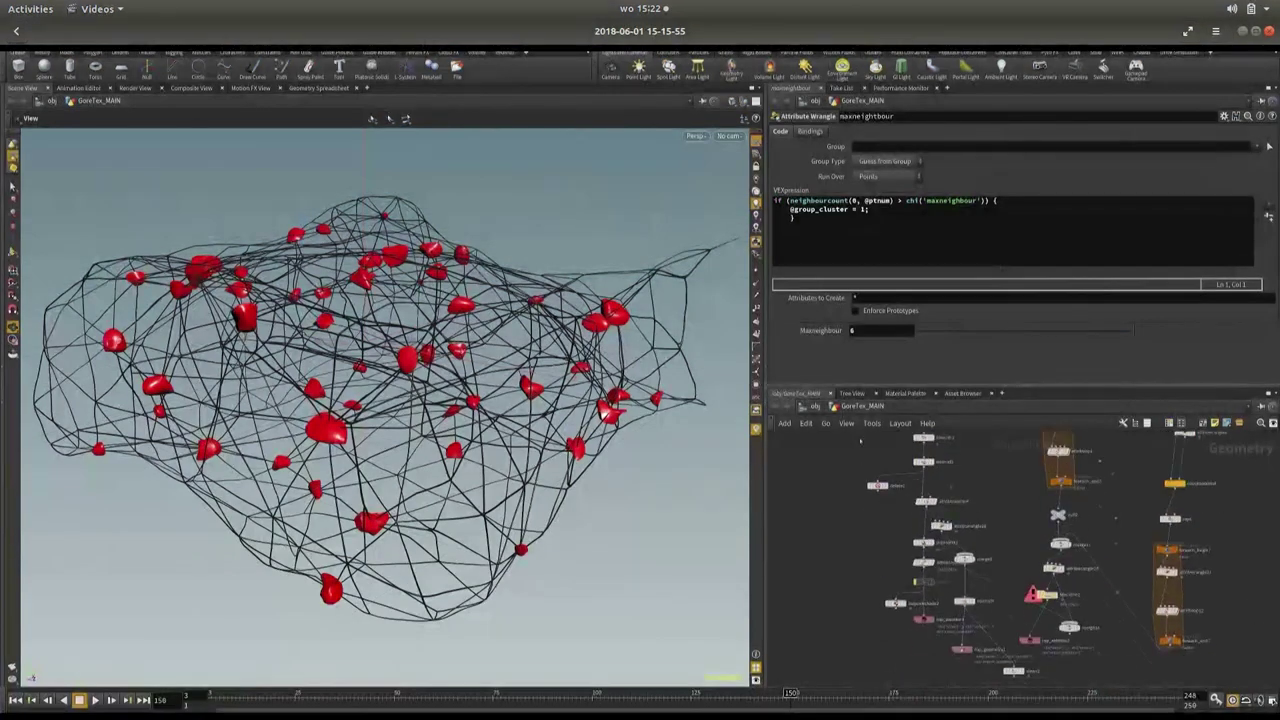
mouse_move(922, 462)
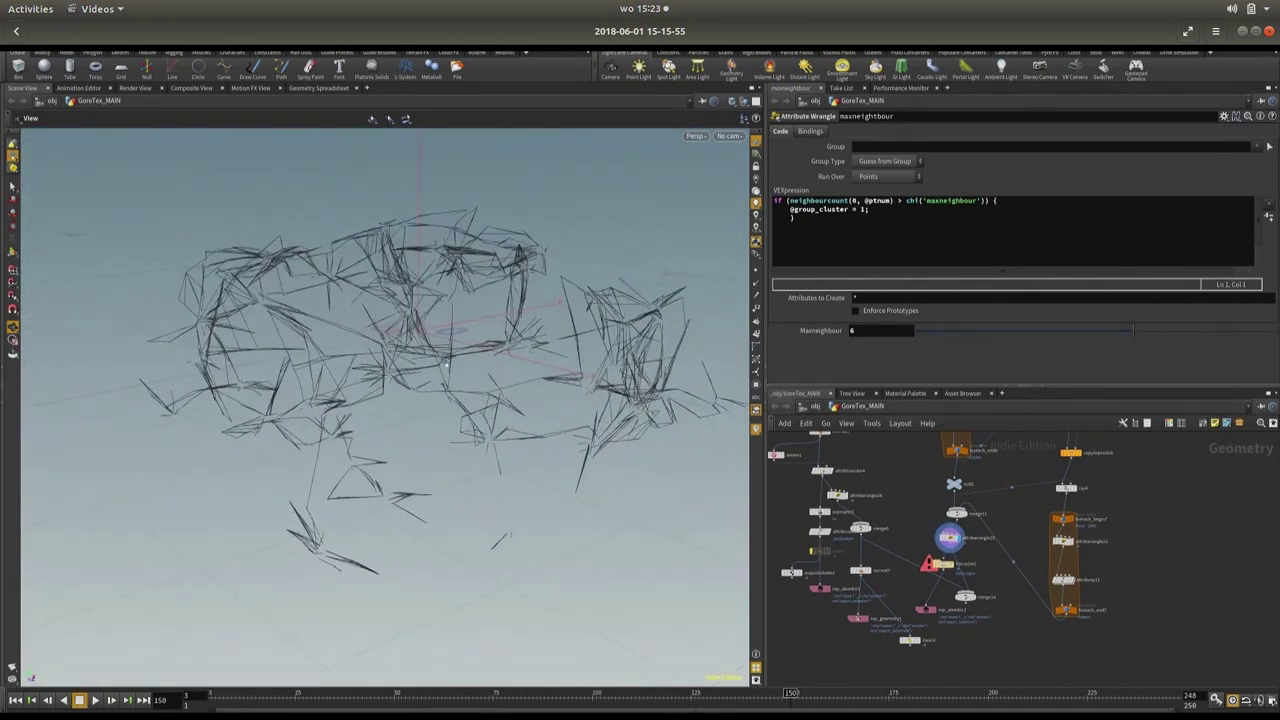
mouse_move(567, 522)
key("space")
left_click(1273, 35)
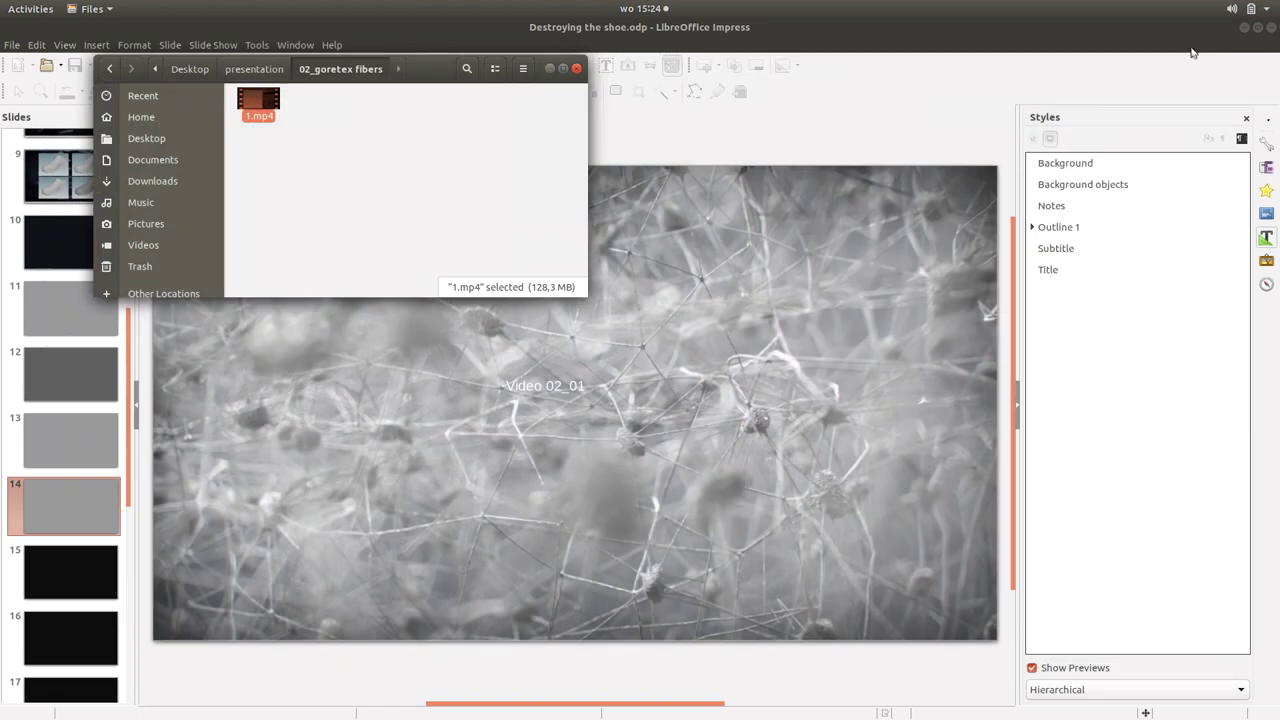
Return to the presentation and show slides 15 (DROPLETS), 16 (FEM + SOP MAGIC) and 17, labelled Video 03_01 + 03_02.
left_click(401, 517)
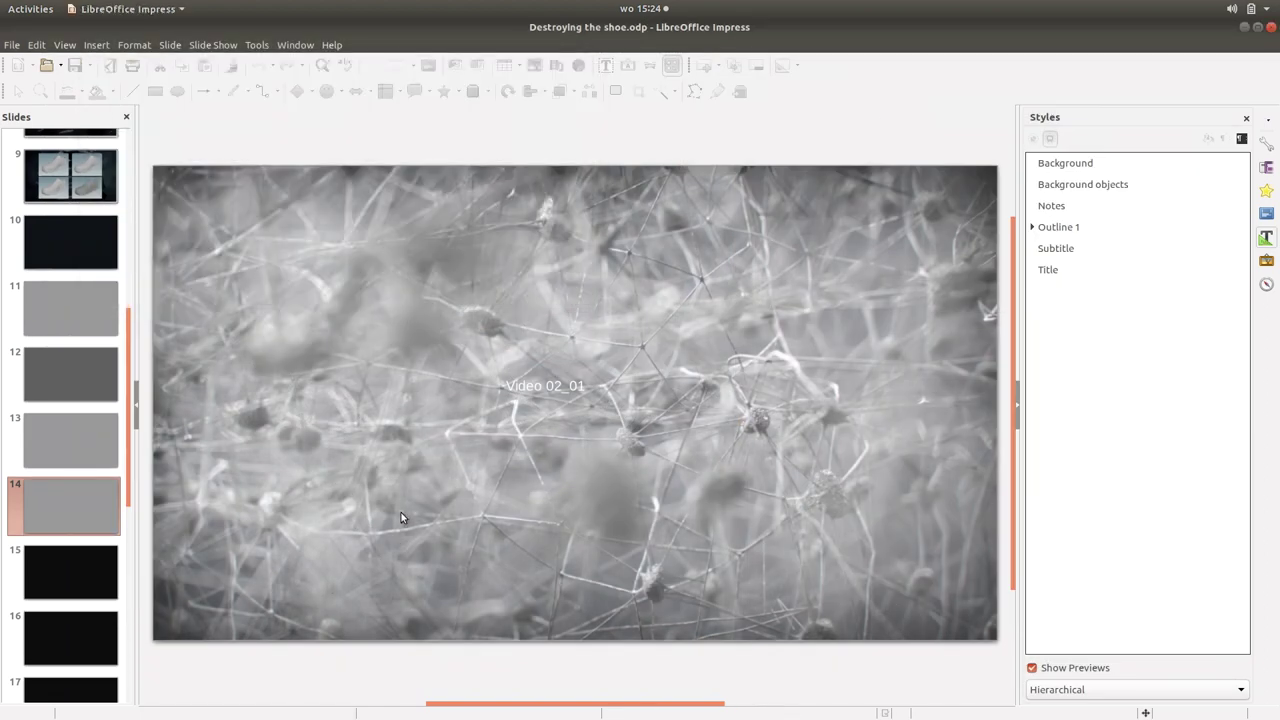
left_click(48, 585)
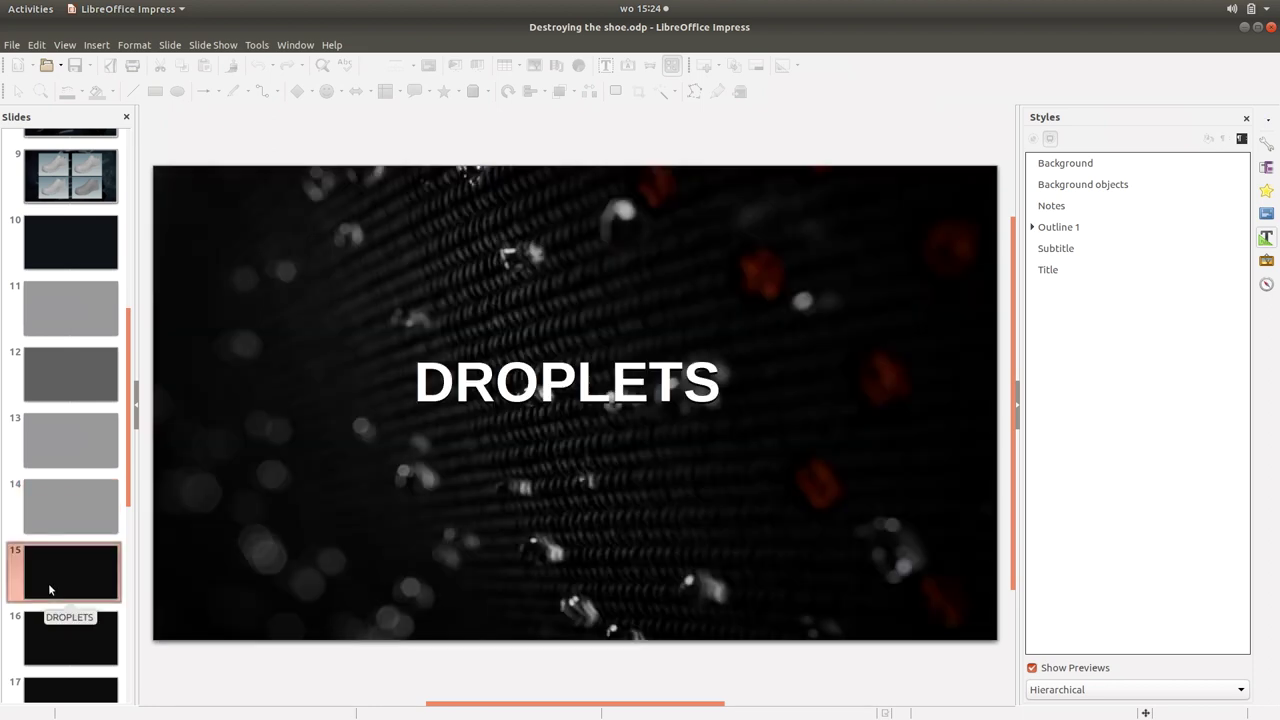
left_click_drag(127, 482, 133, 525)
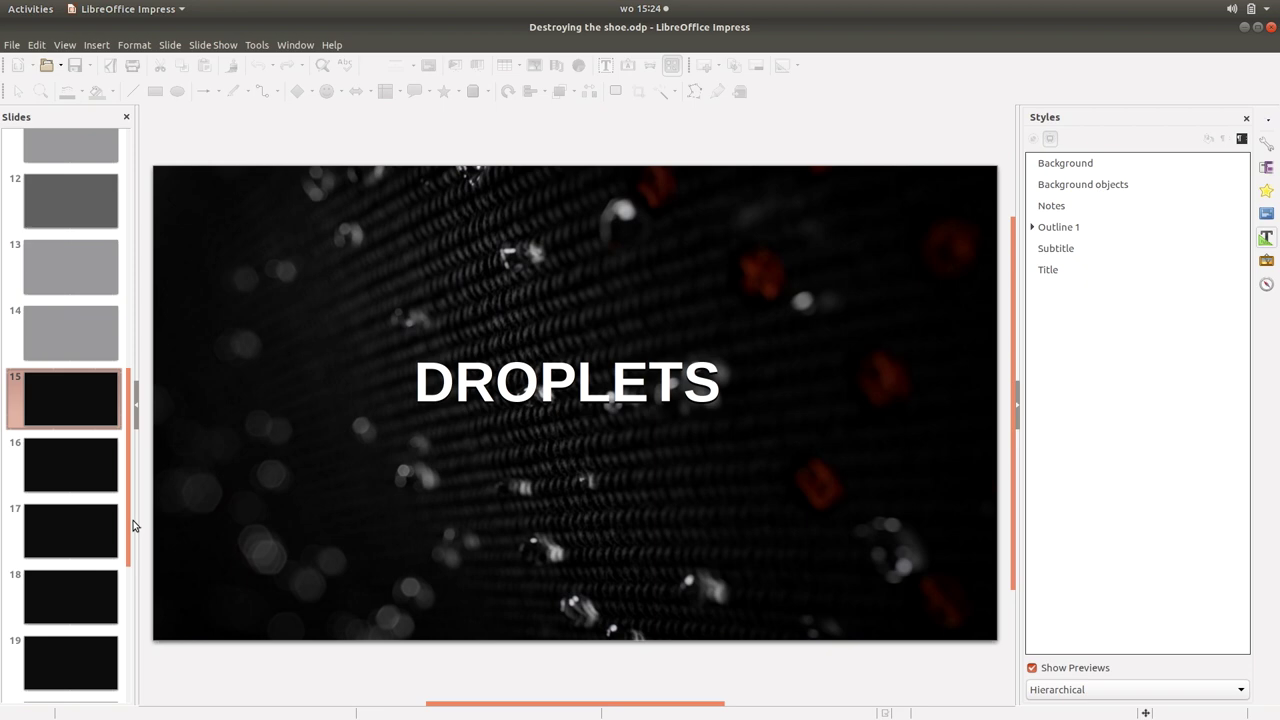
left_click(49, 486)
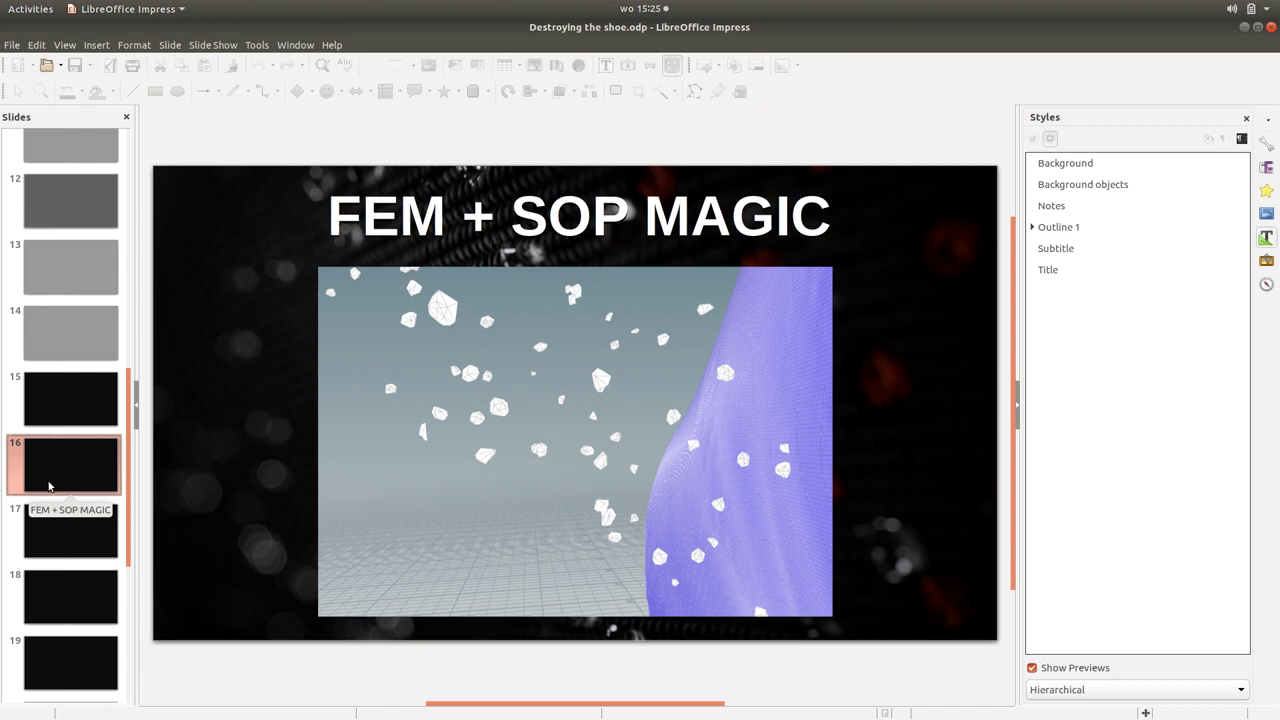
left_click(53, 540)
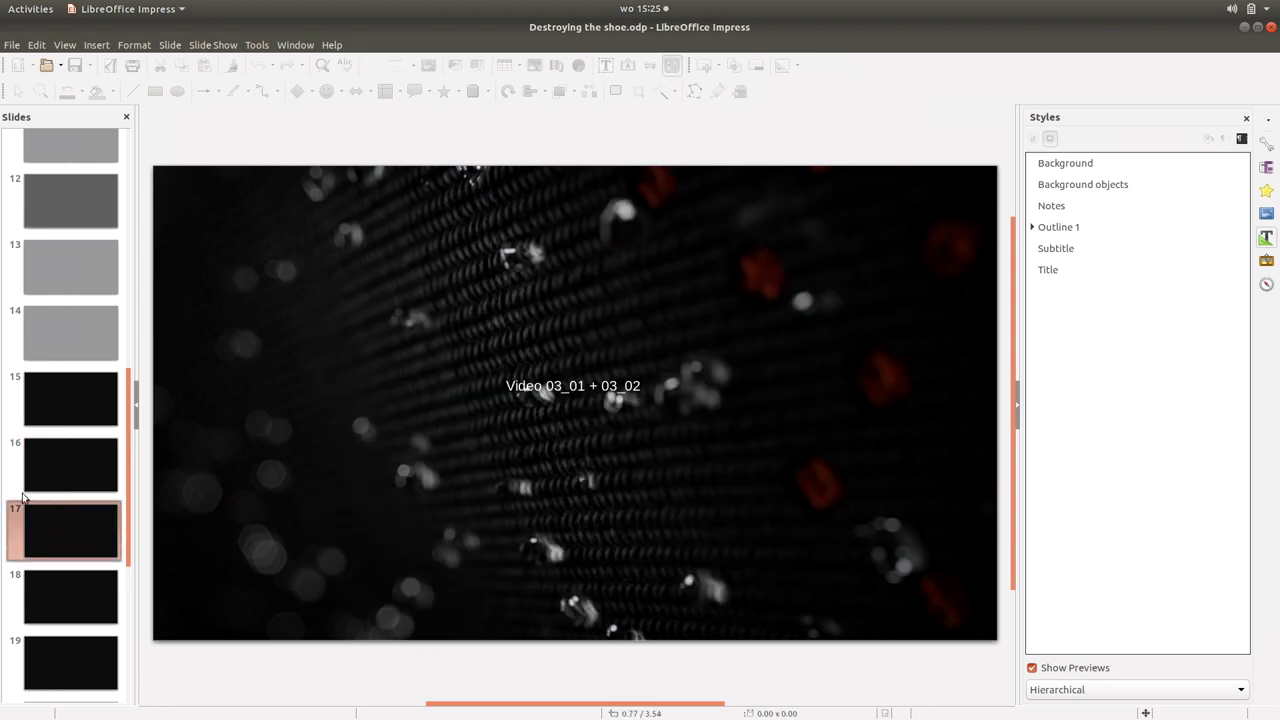
Open the 03_droplets folder in the file manager, play 1.mp4 and close its player window.
mouse_move(240, 710)
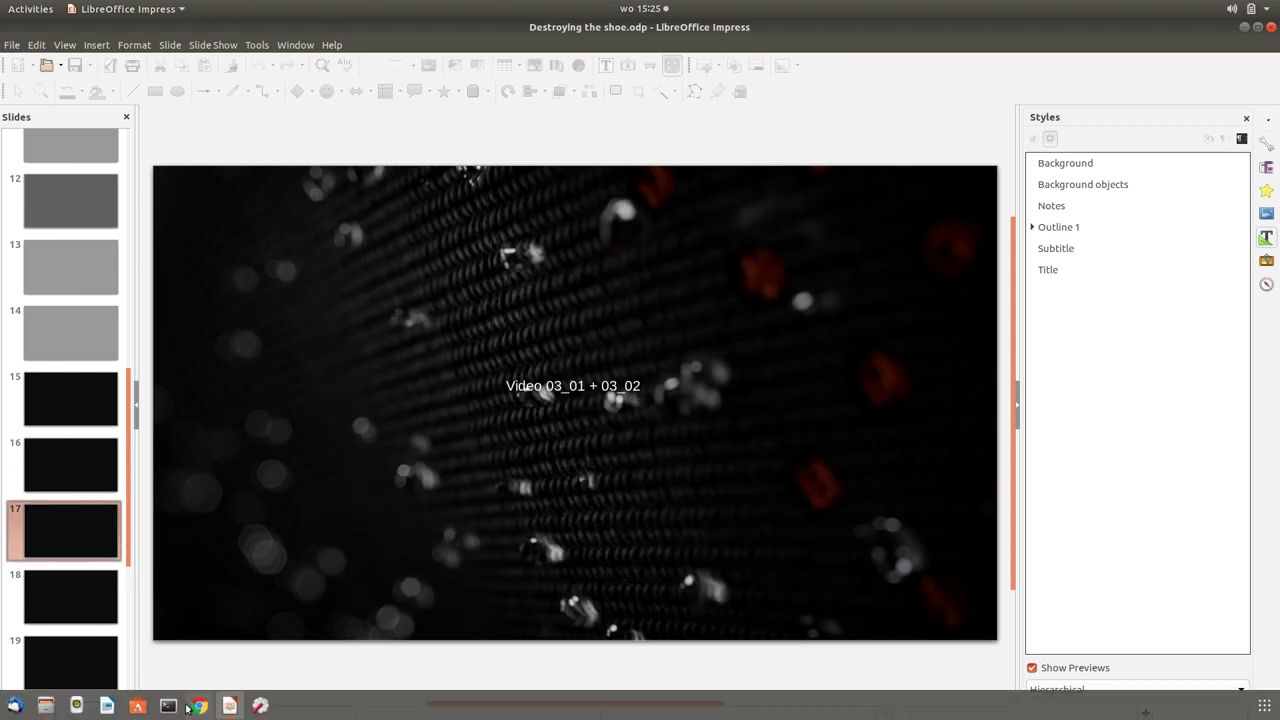
left_click(45, 706)
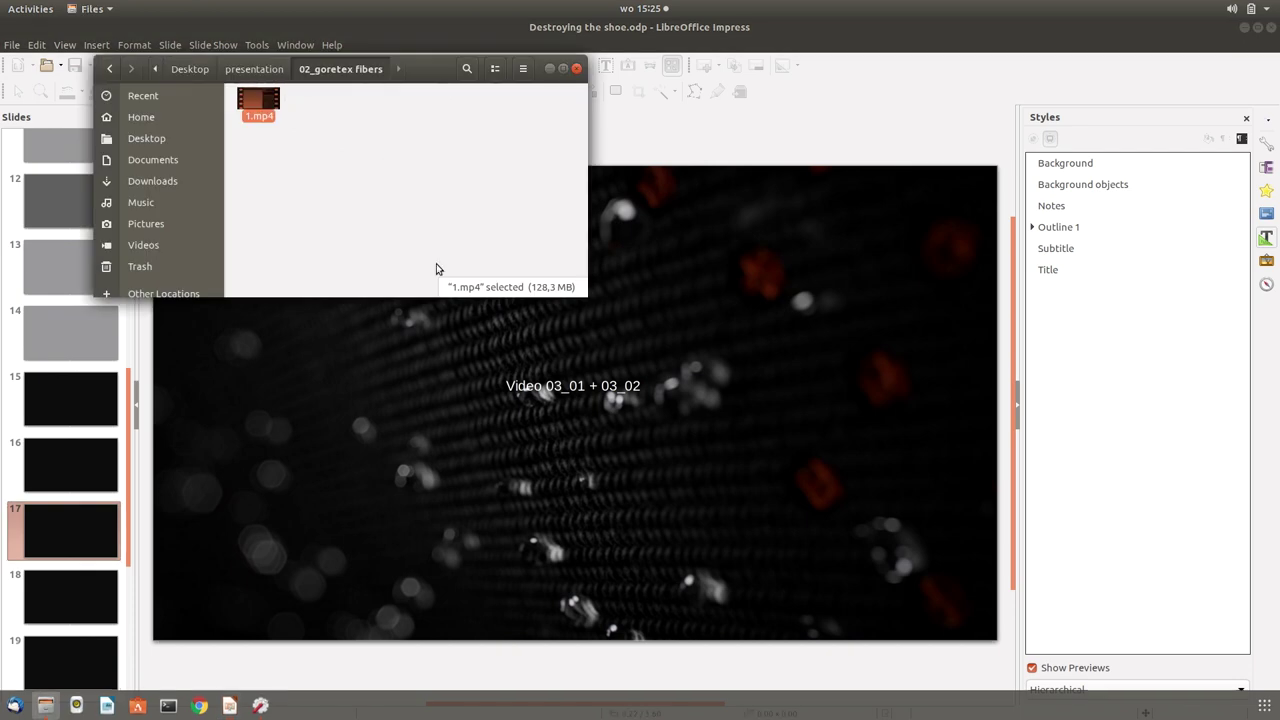
left_click(109, 68)
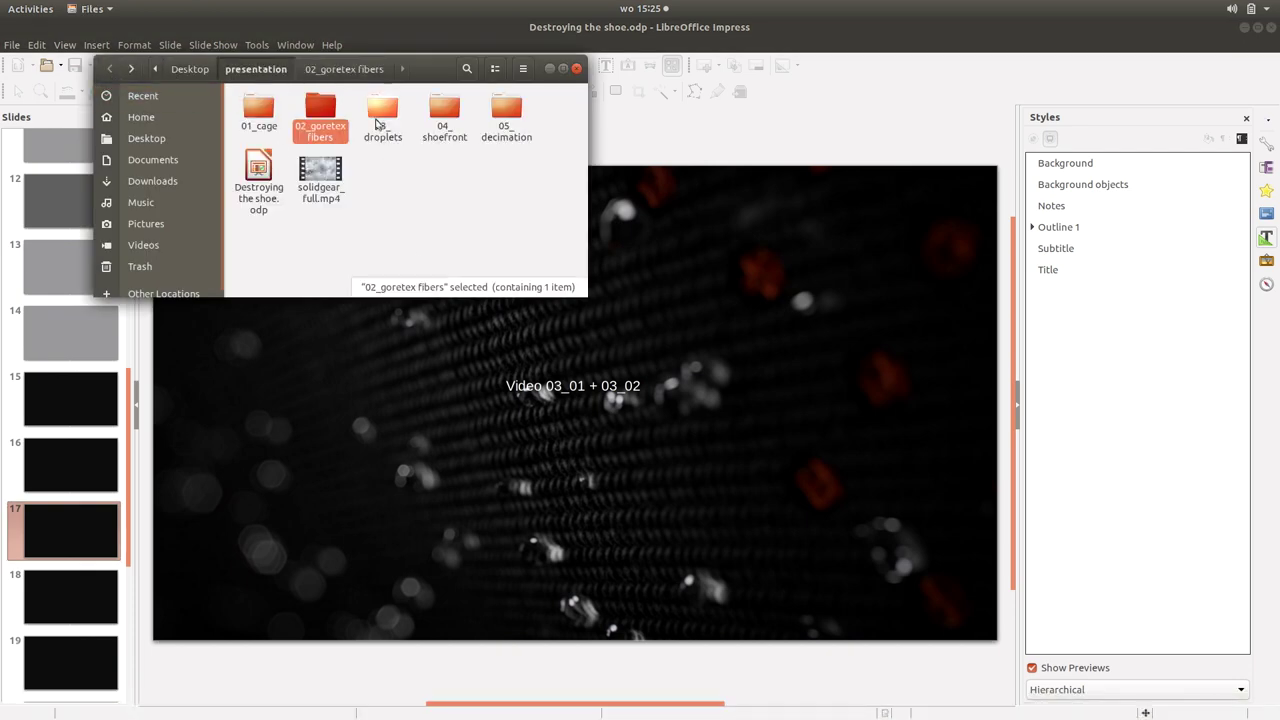
double_click(380, 115)
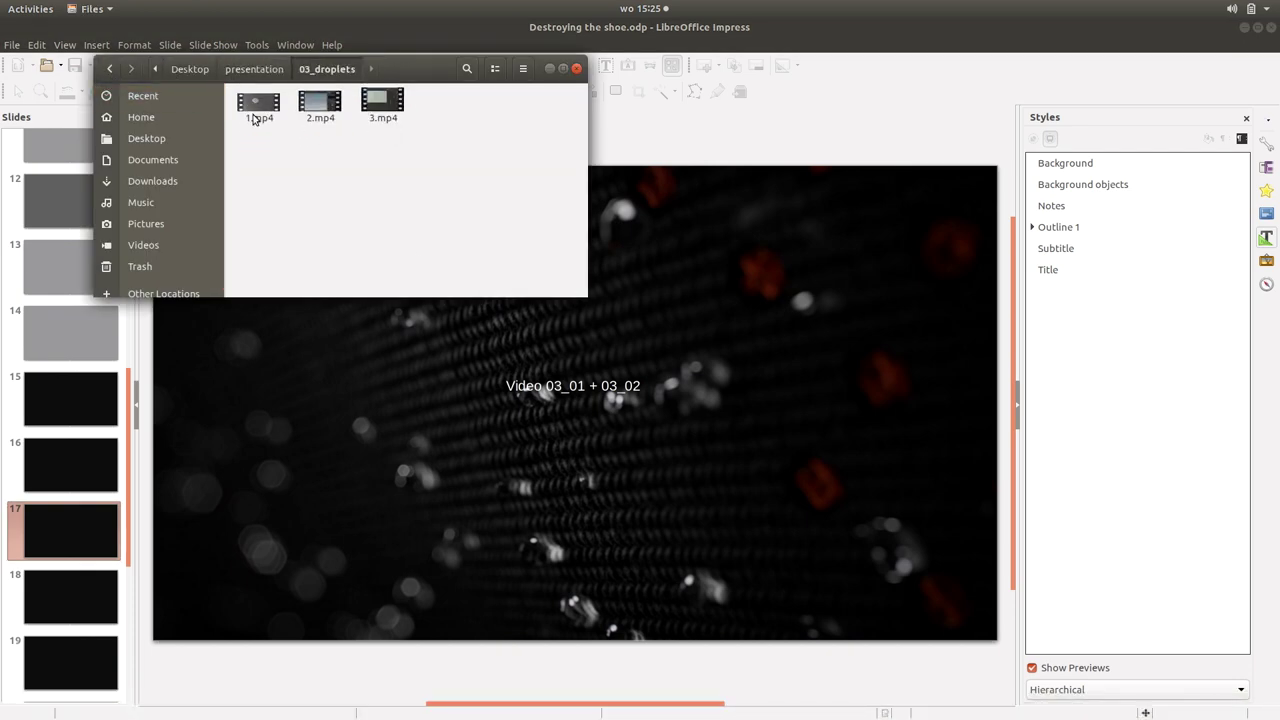
double_click(257, 108)
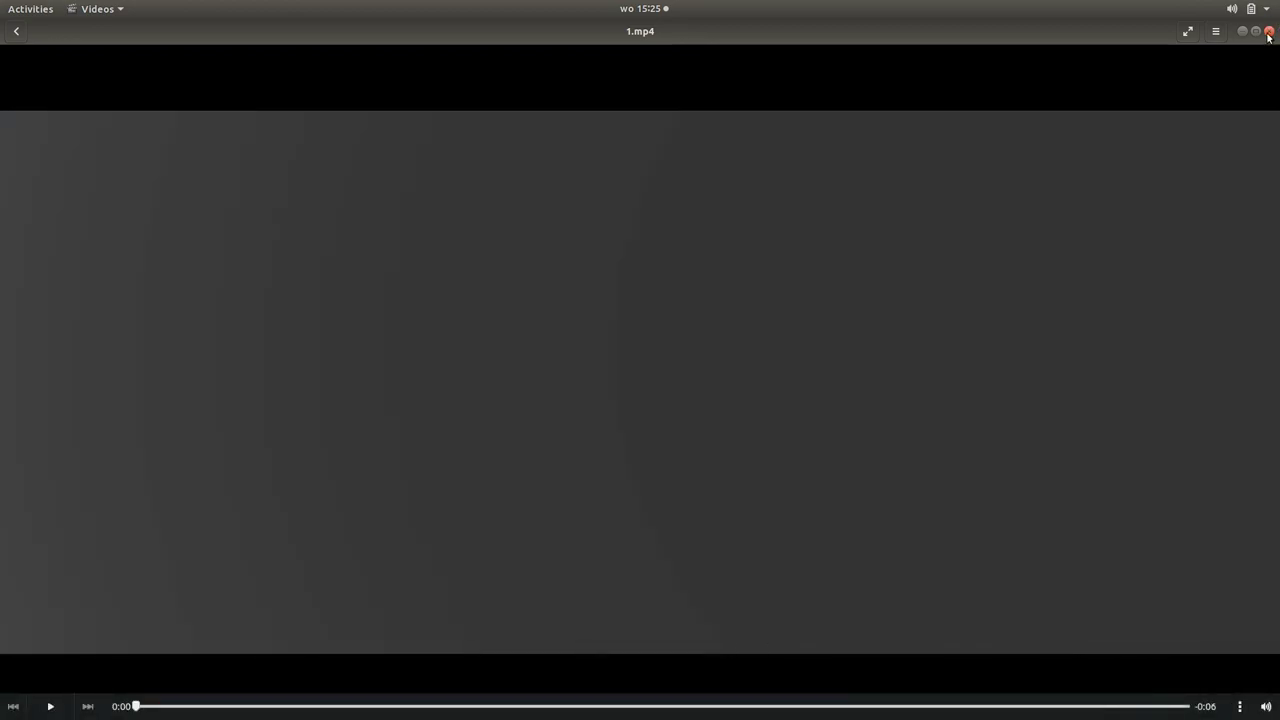
left_click(1269, 33)
Play the droplet setup video 2.mp4, pausing at 0:25 and 0:34 for explanation, and stop it around 1:26.
double_click(303, 94)
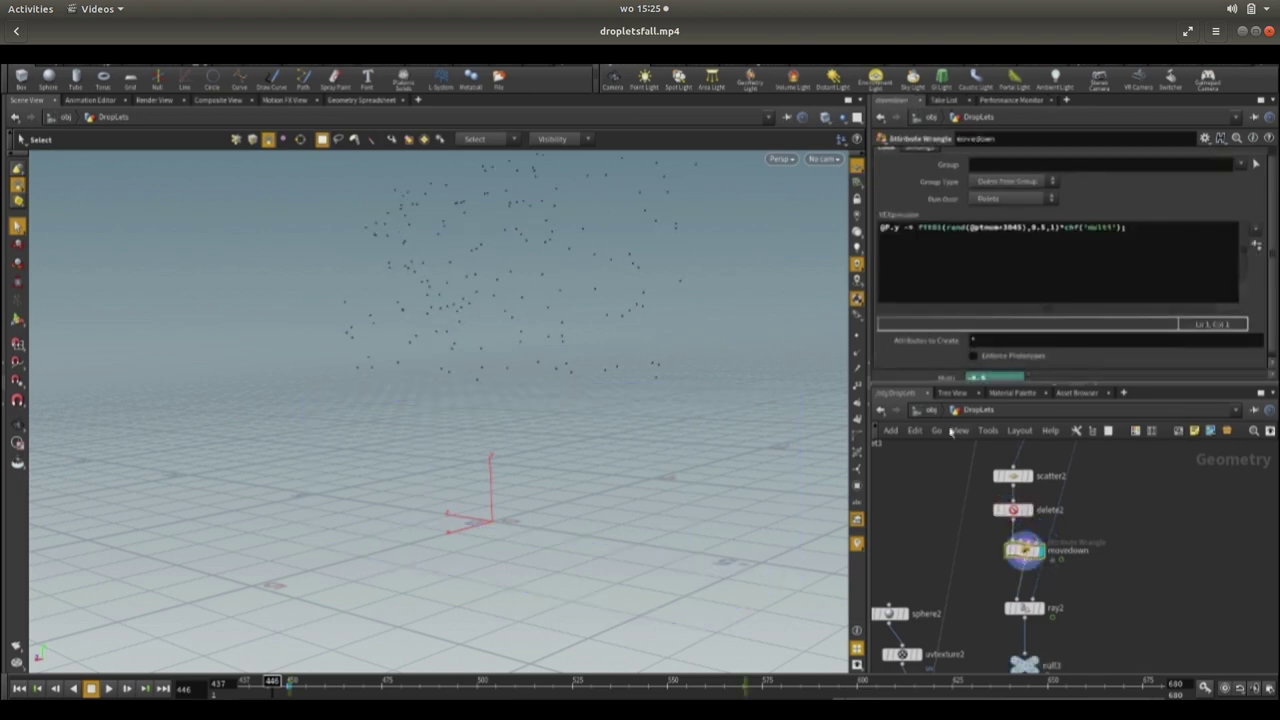
mouse_move(585, 195)
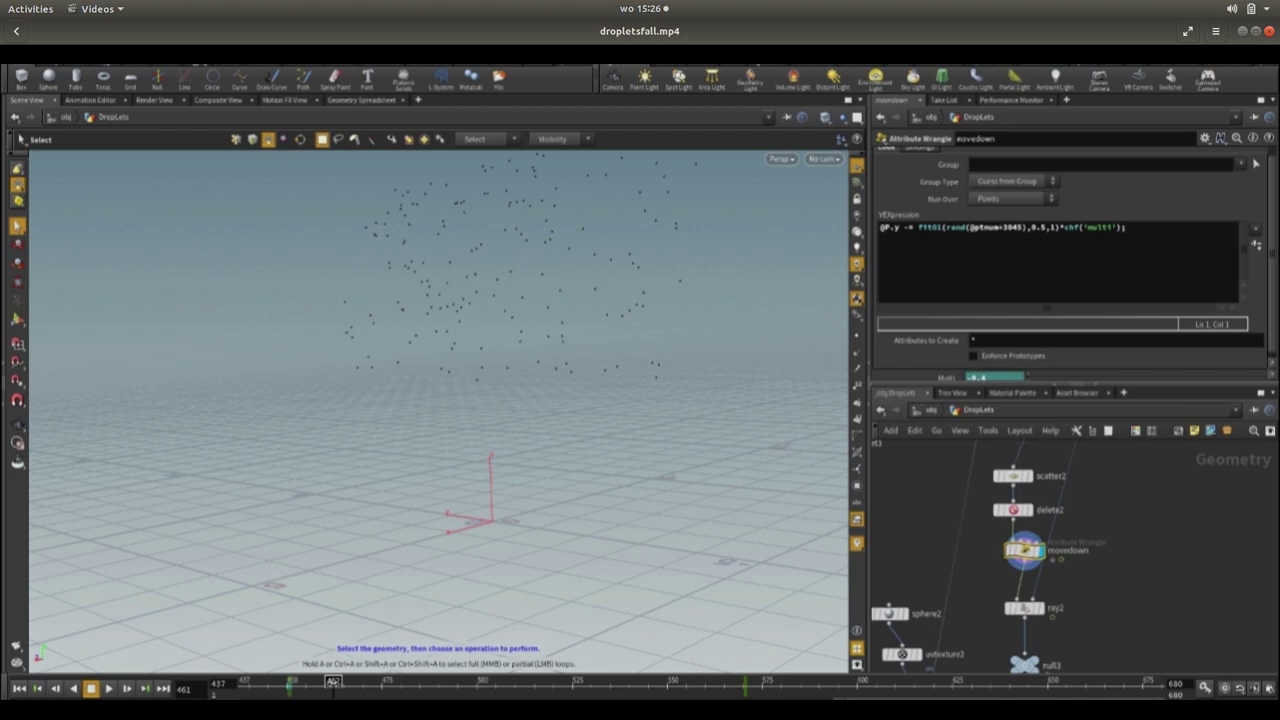
mouse_move(397, 360)
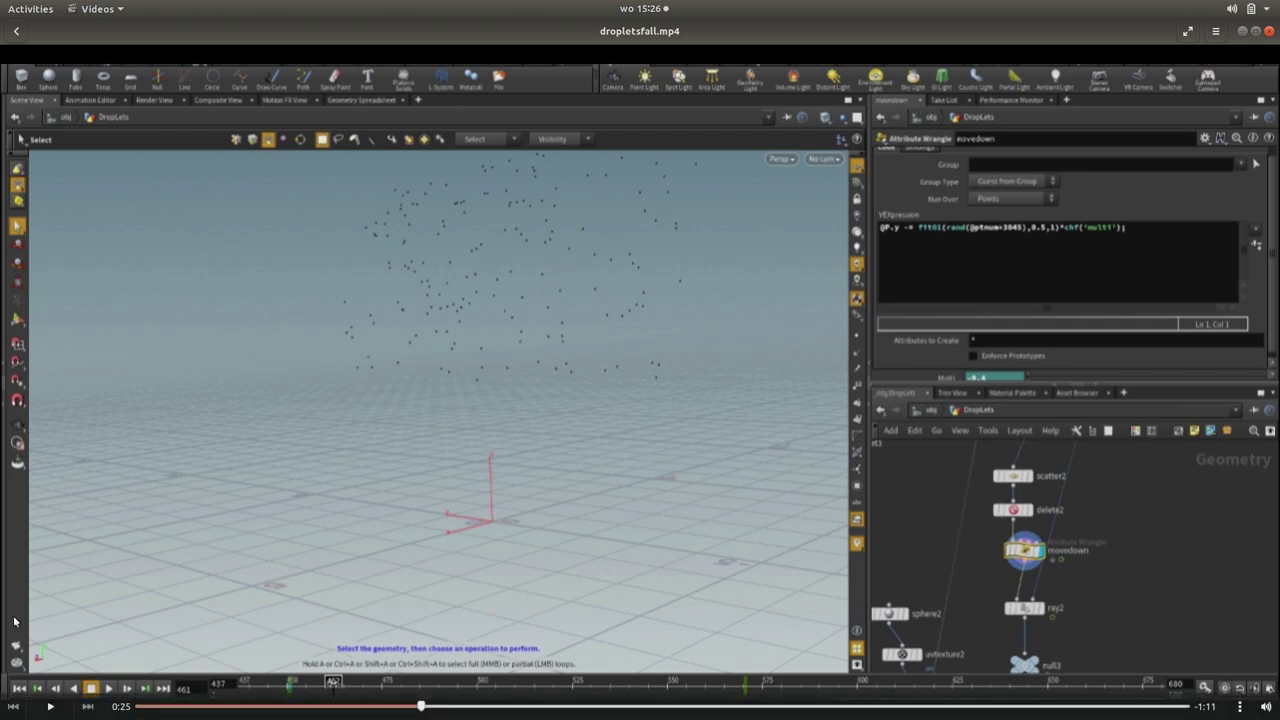
left_click(49, 705)
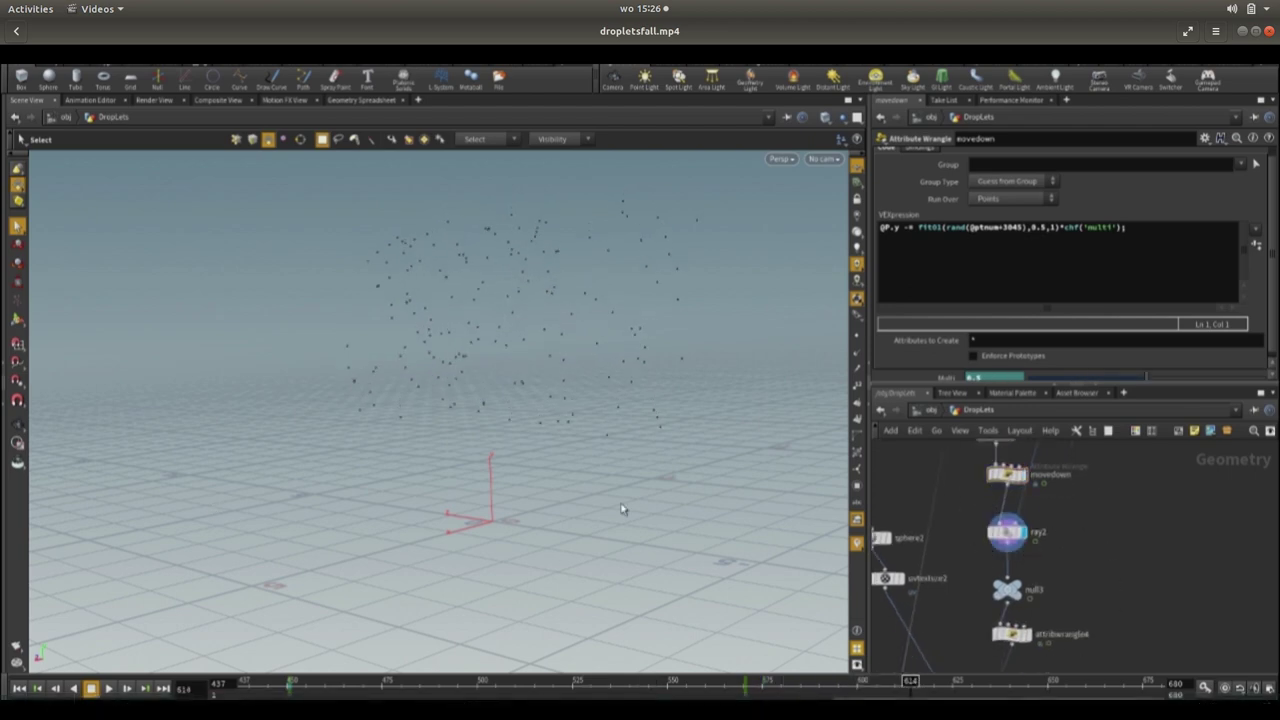
mouse_move(58, 604)
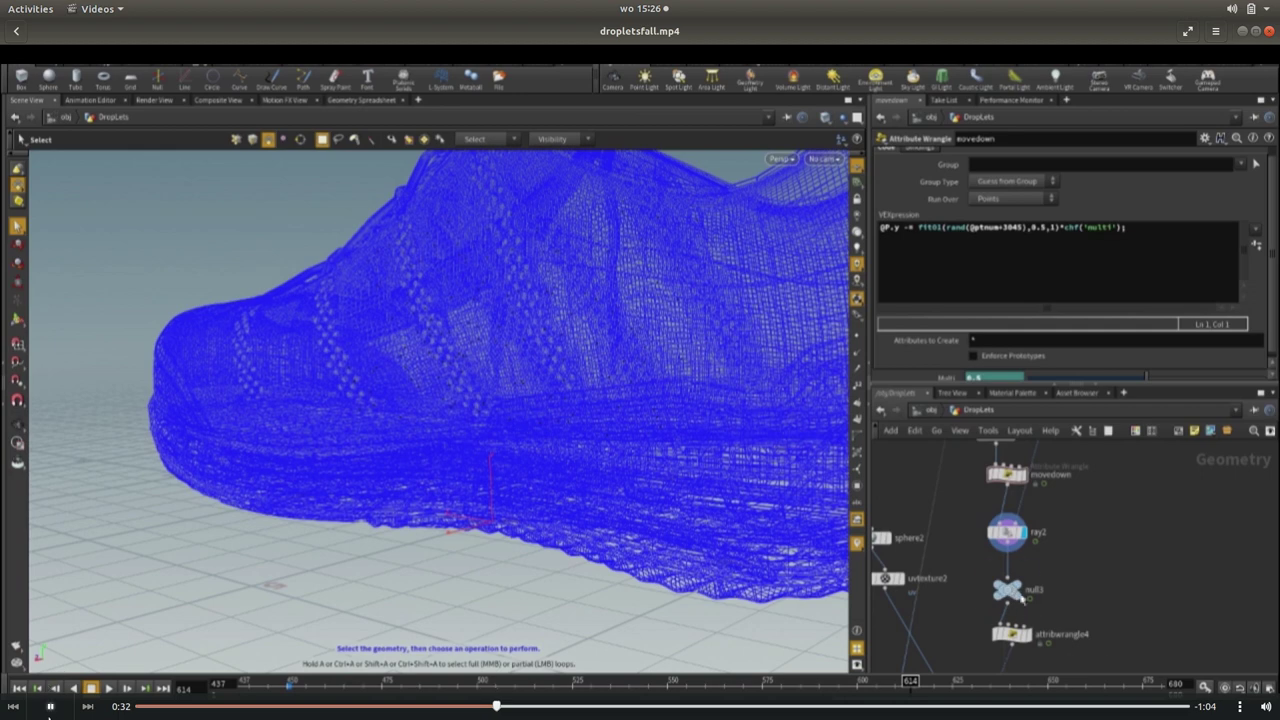
left_click(50, 706)
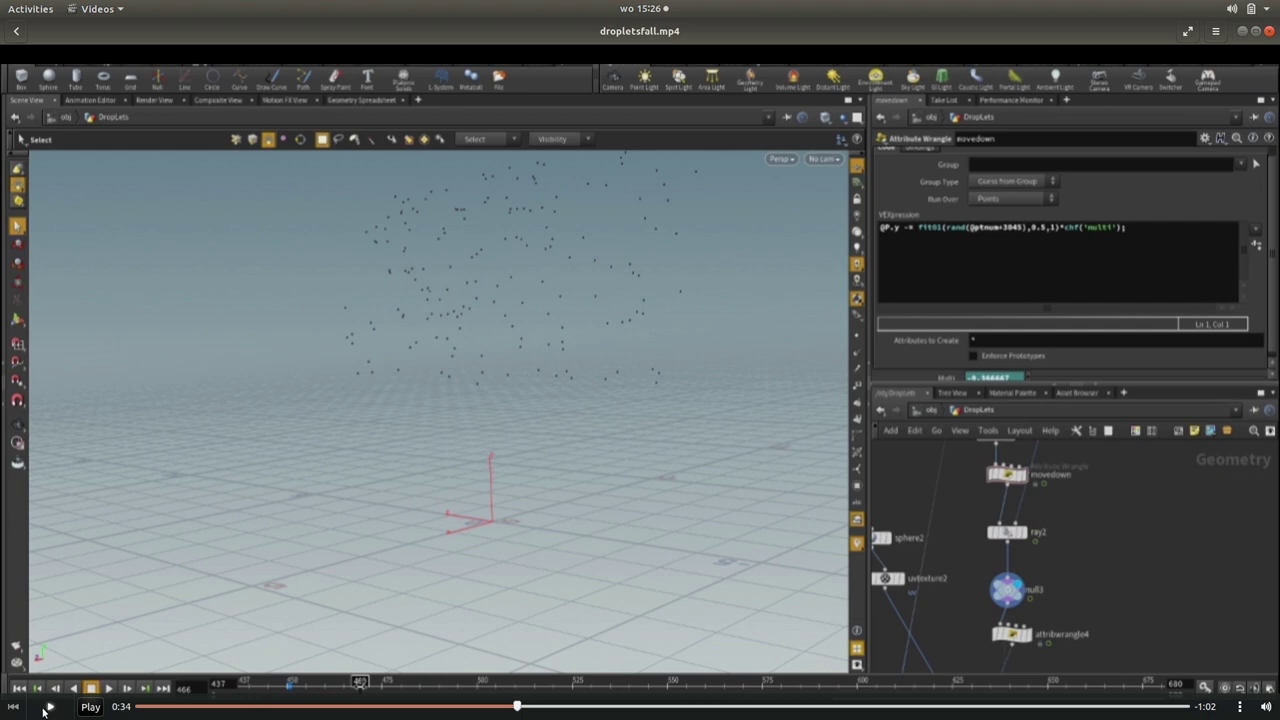
left_click(47, 707)
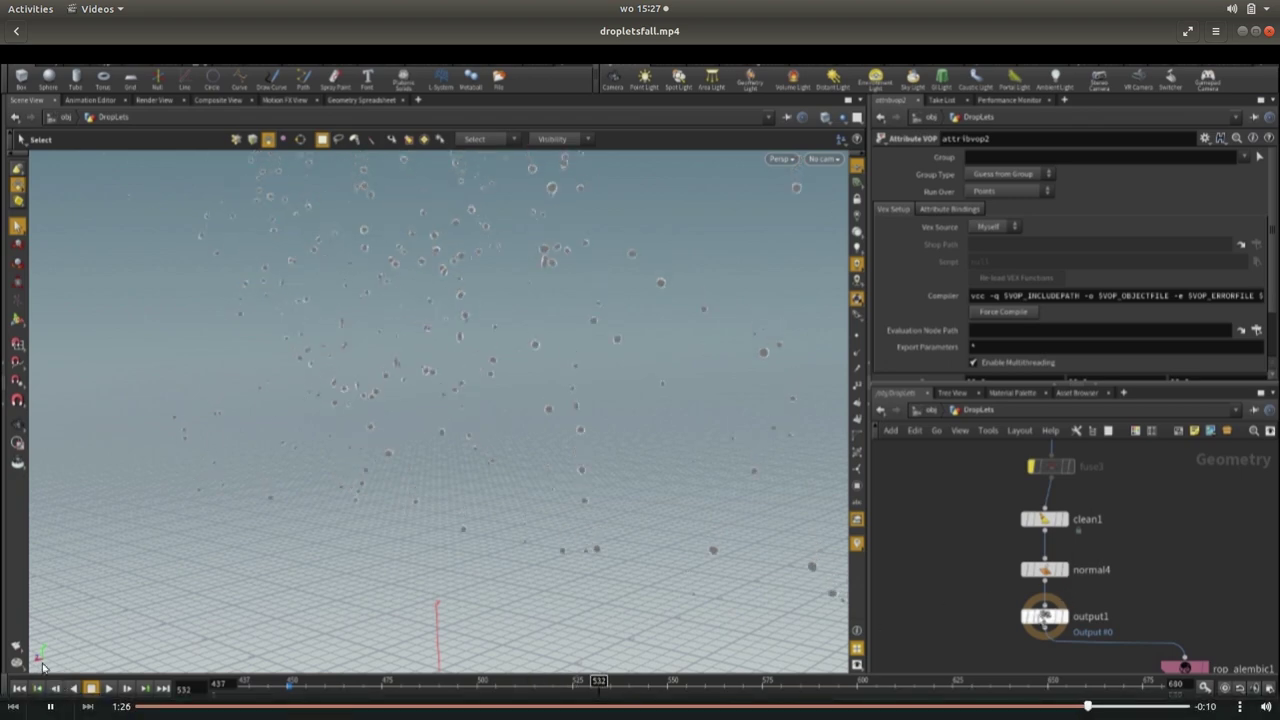
key("space")
Switch back to the Destroying the shoe.odp presentation and show slide 18, FIBERS, followed by slide 19, labelled Video 03_03.
left_click(229, 705)
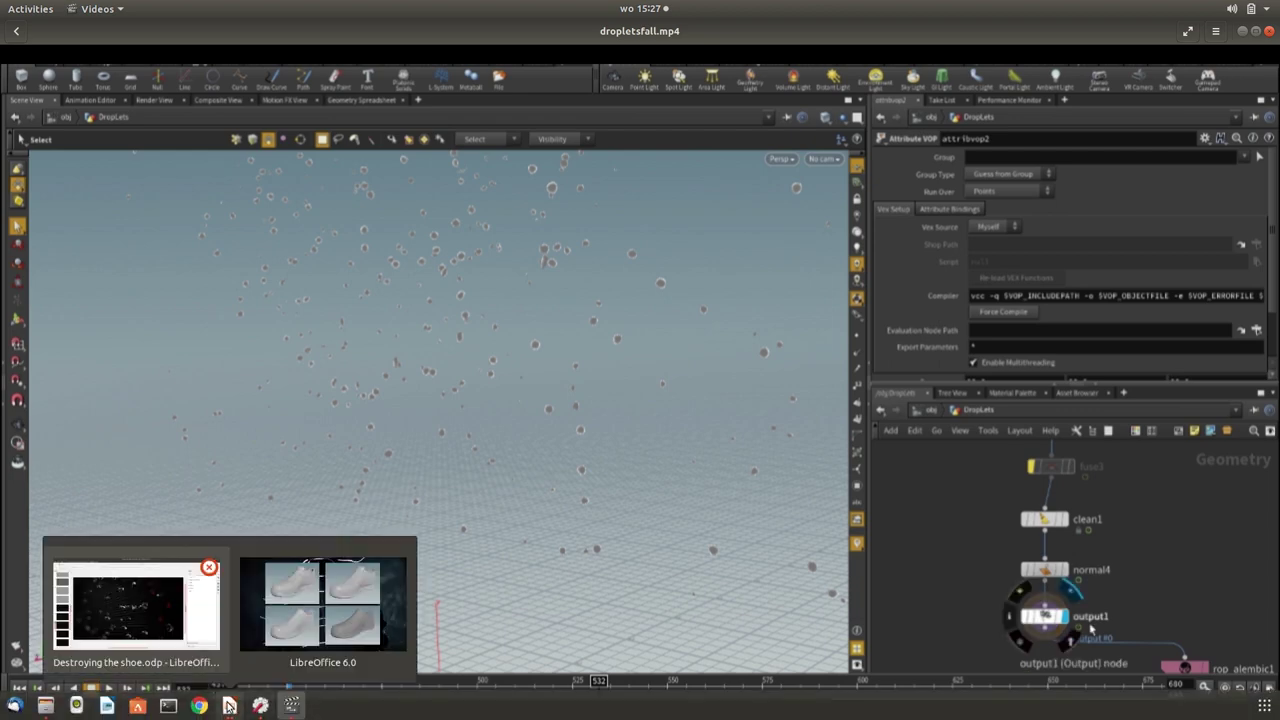
left_click(182, 580)
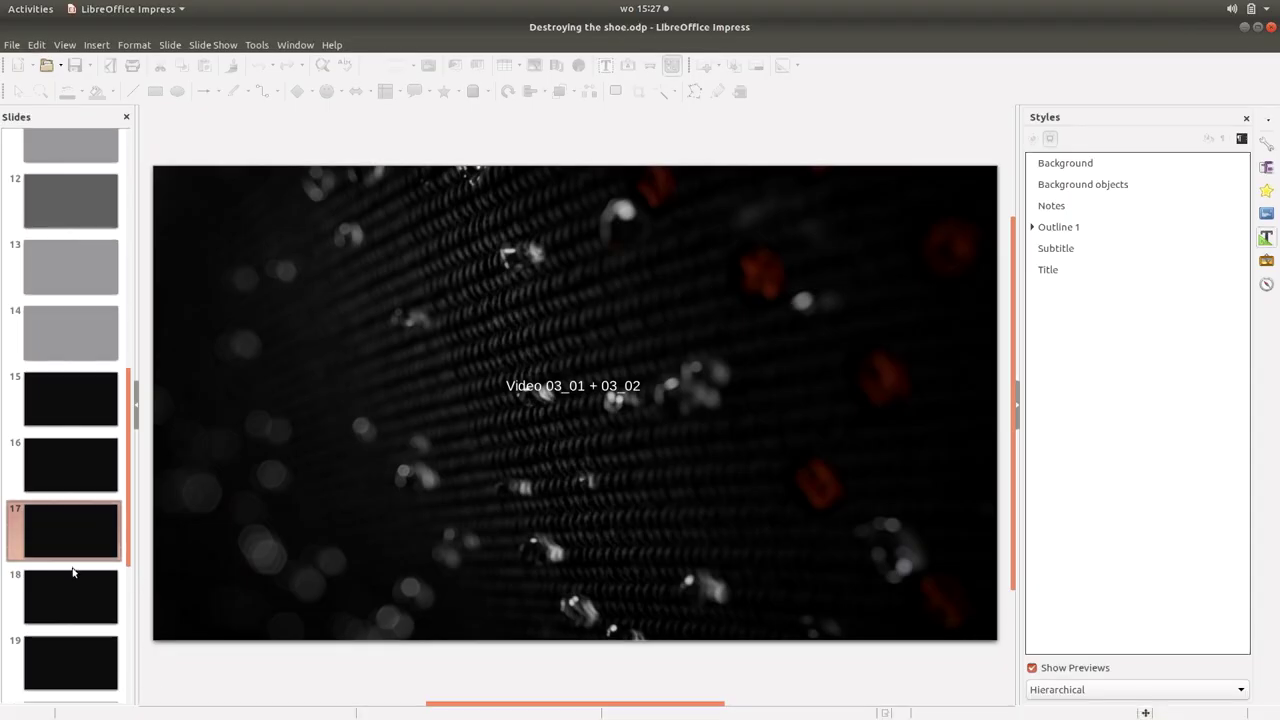
left_click(72, 600)
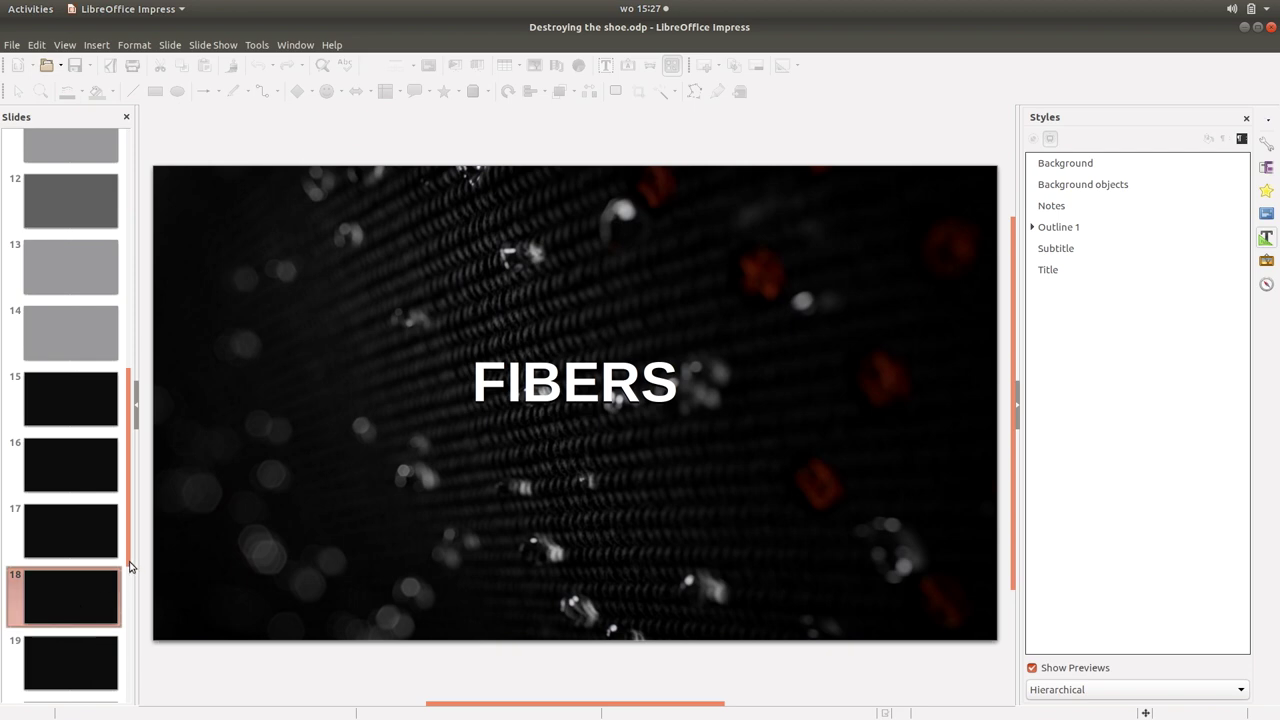
scroll(127, 587, "down", 1)
left_click(87, 594)
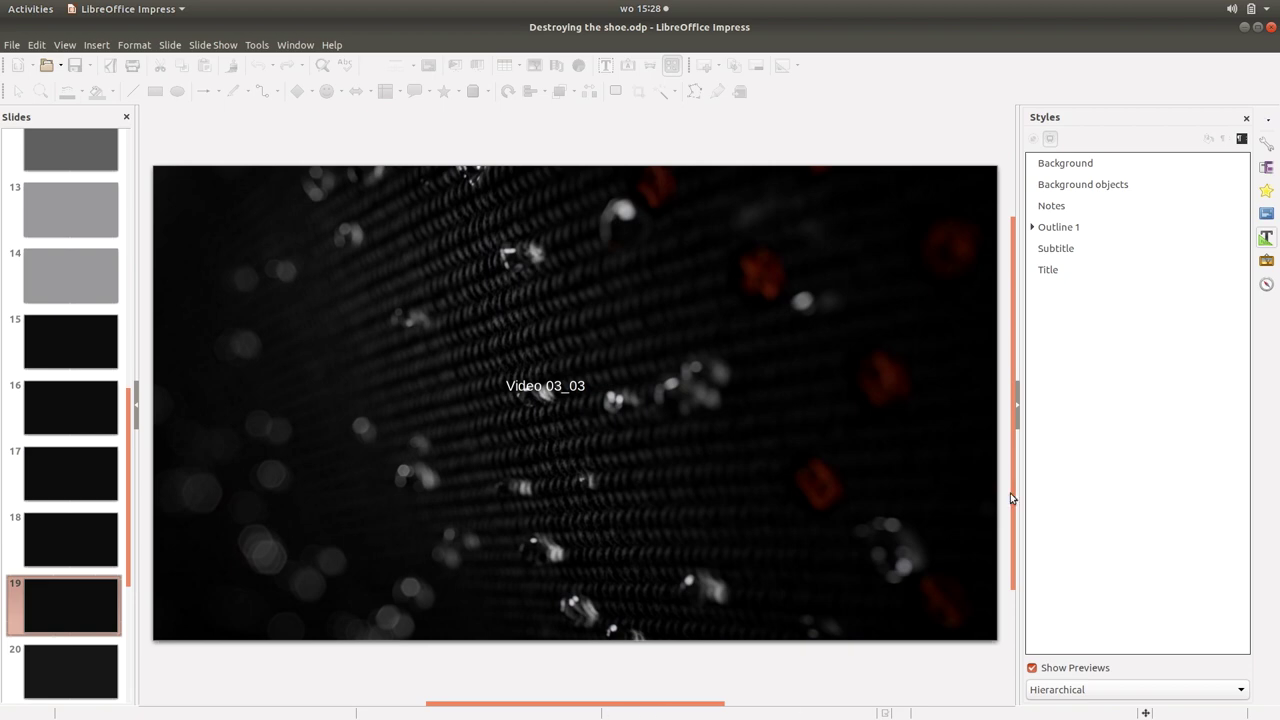
Open the video 3.mp4 from the 03_droplets folder in the file manager.
mouse_move(352, 716)
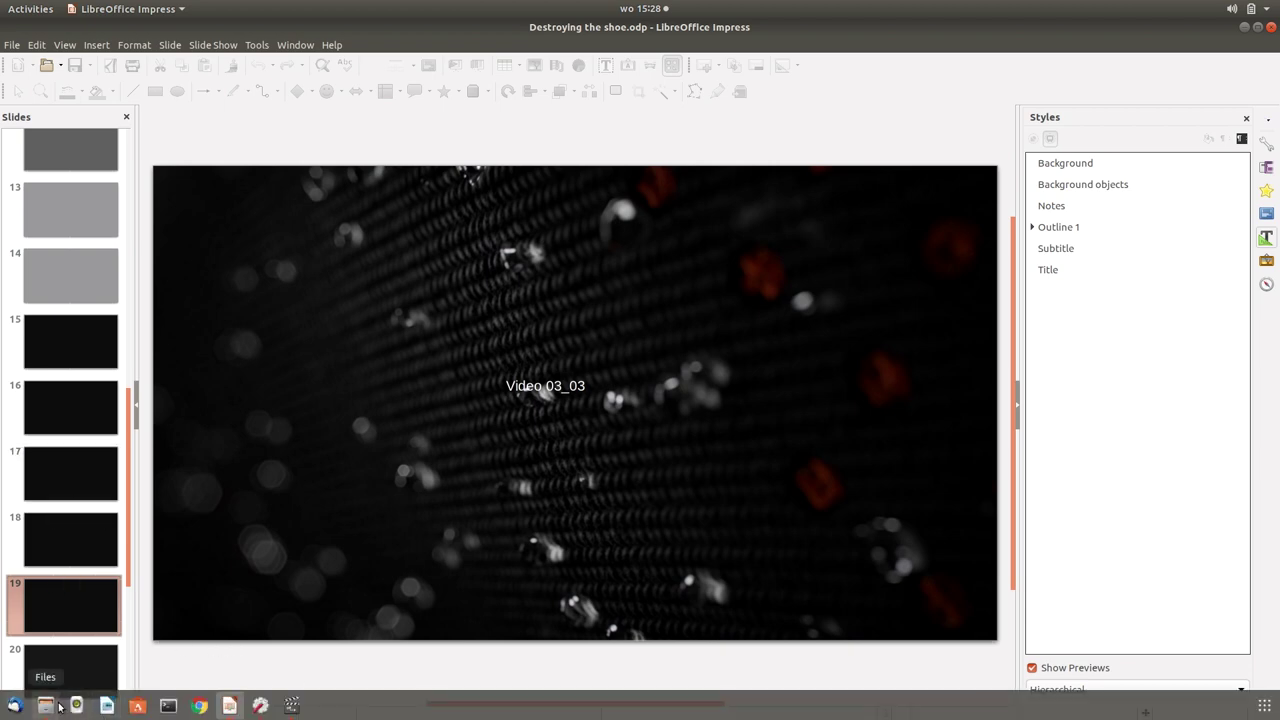
left_click(45, 705)
left_click(383, 105)
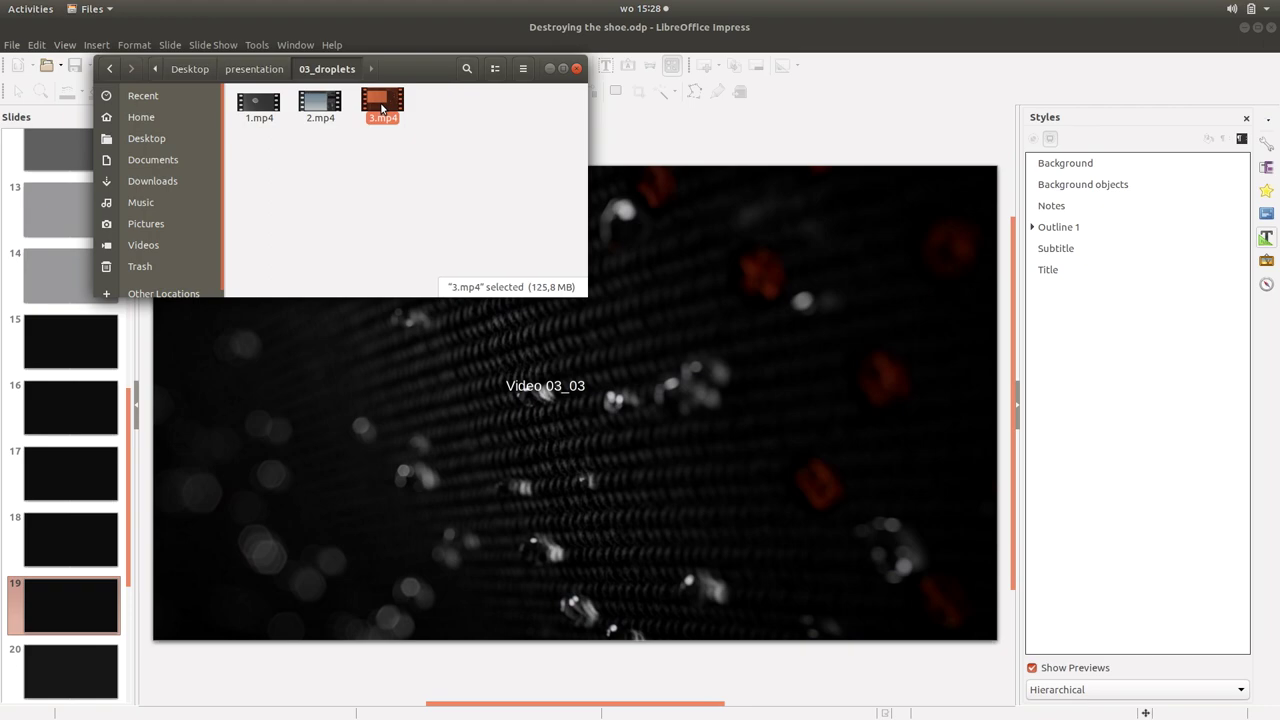
double_click(383, 105)
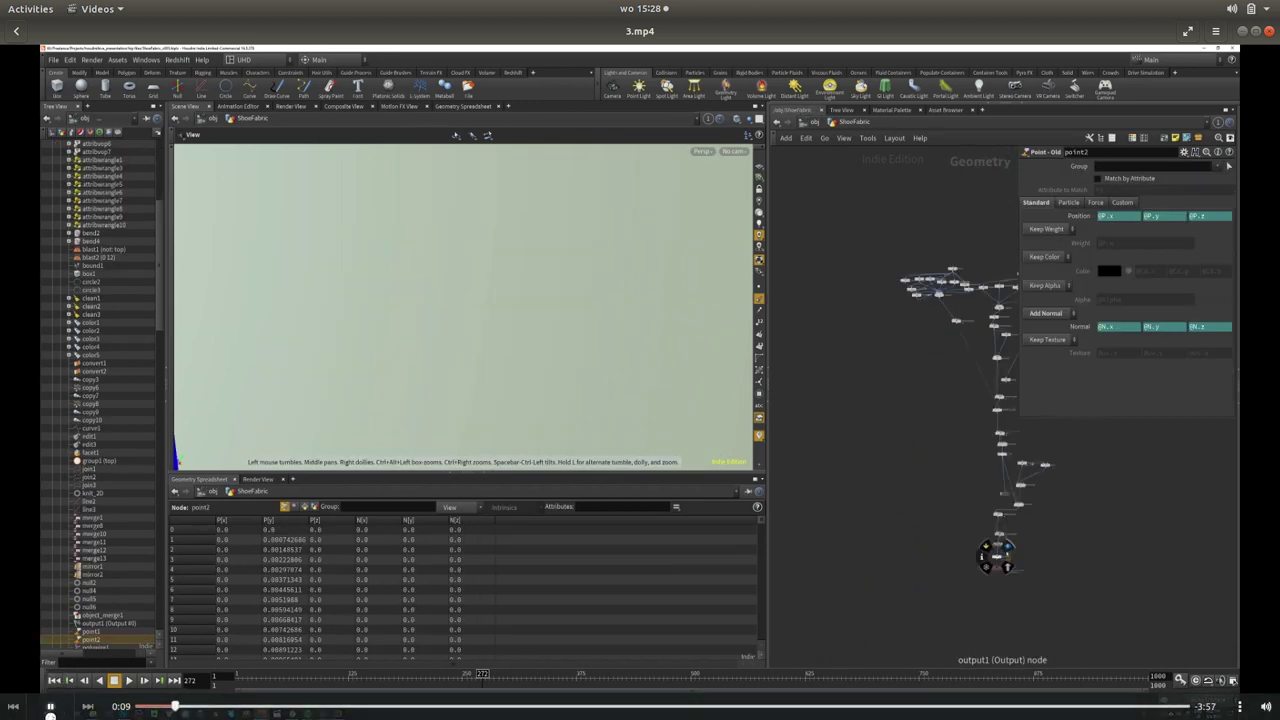
Pause the shoe fabric video, seek back to 0:03 and resume playback from there.
key("space")
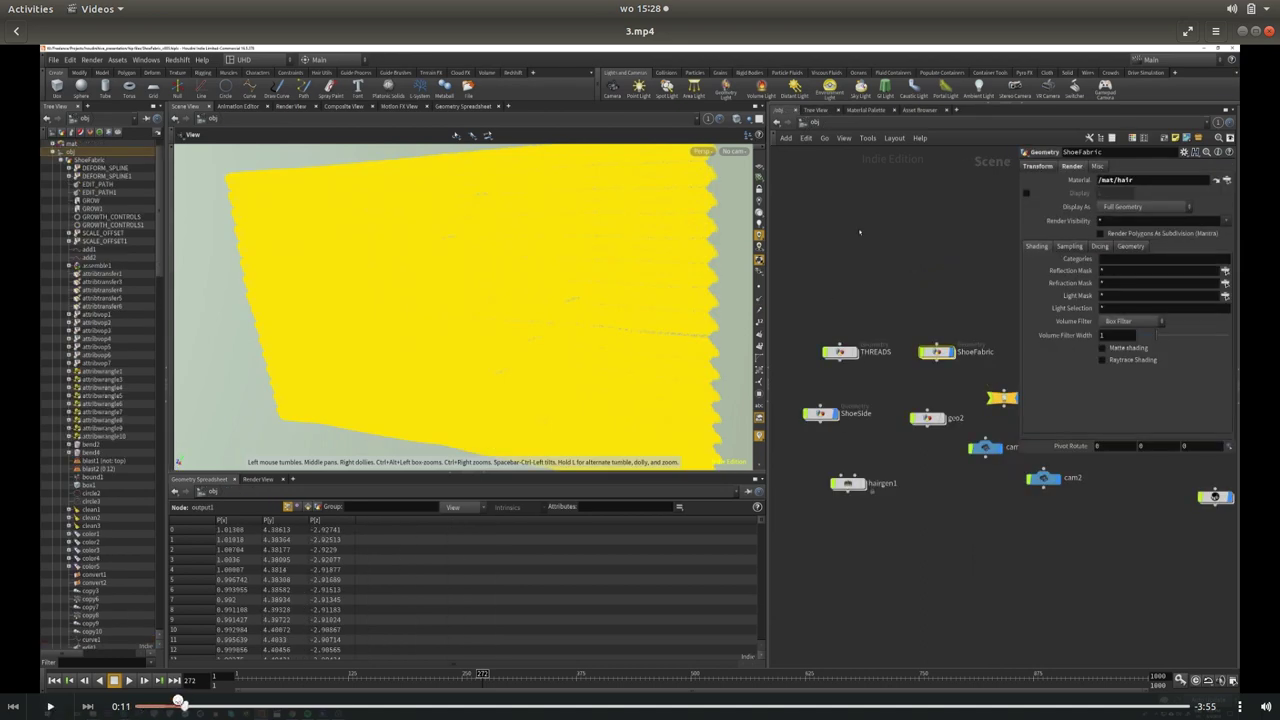
left_click_drag(186, 705, 153, 706)
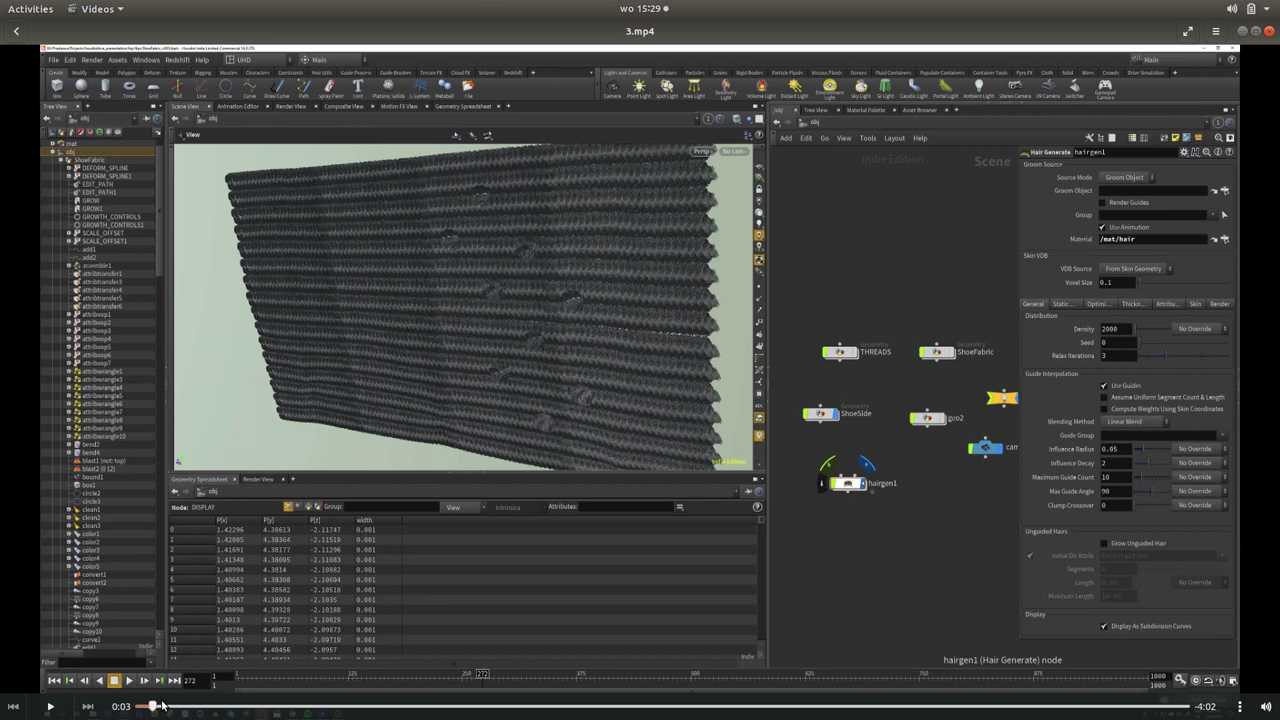
left_click(51, 707)
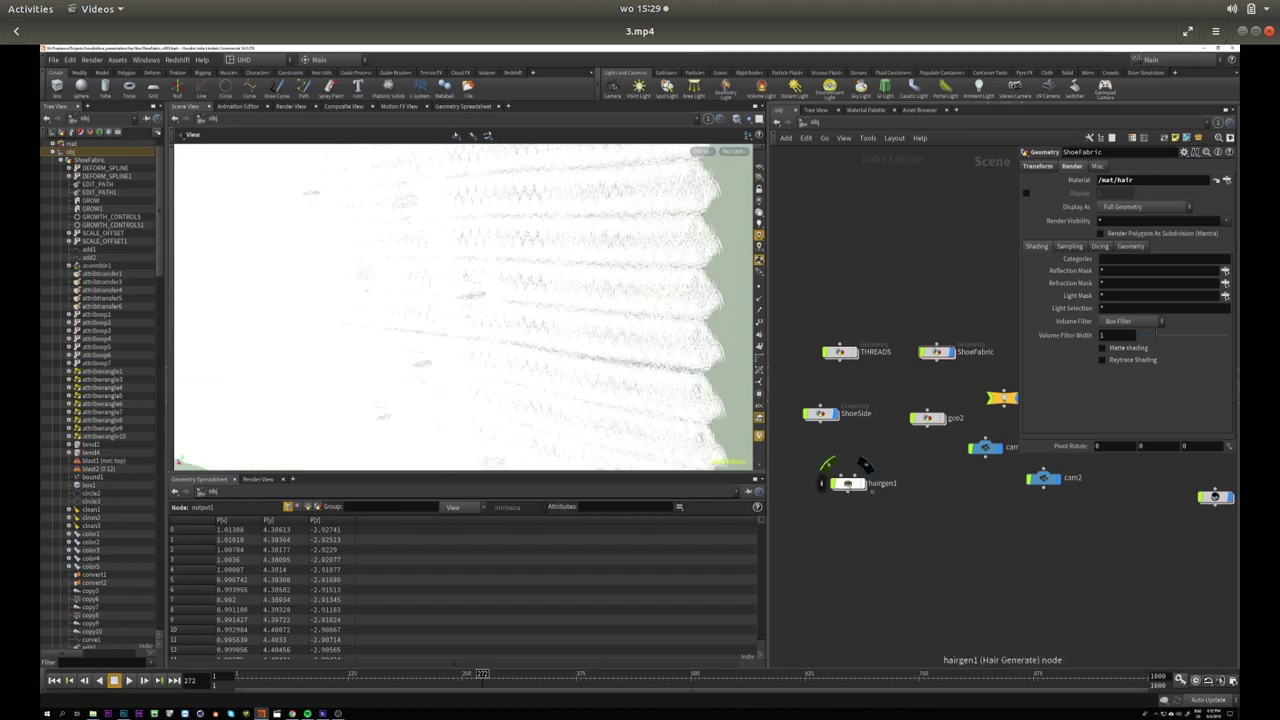
double_click(847, 483)
mouse_move(555, 310)
left_mouse_down()
mouse_move(551, 294)
mouse_move(540, 340)
left_mouse_up()
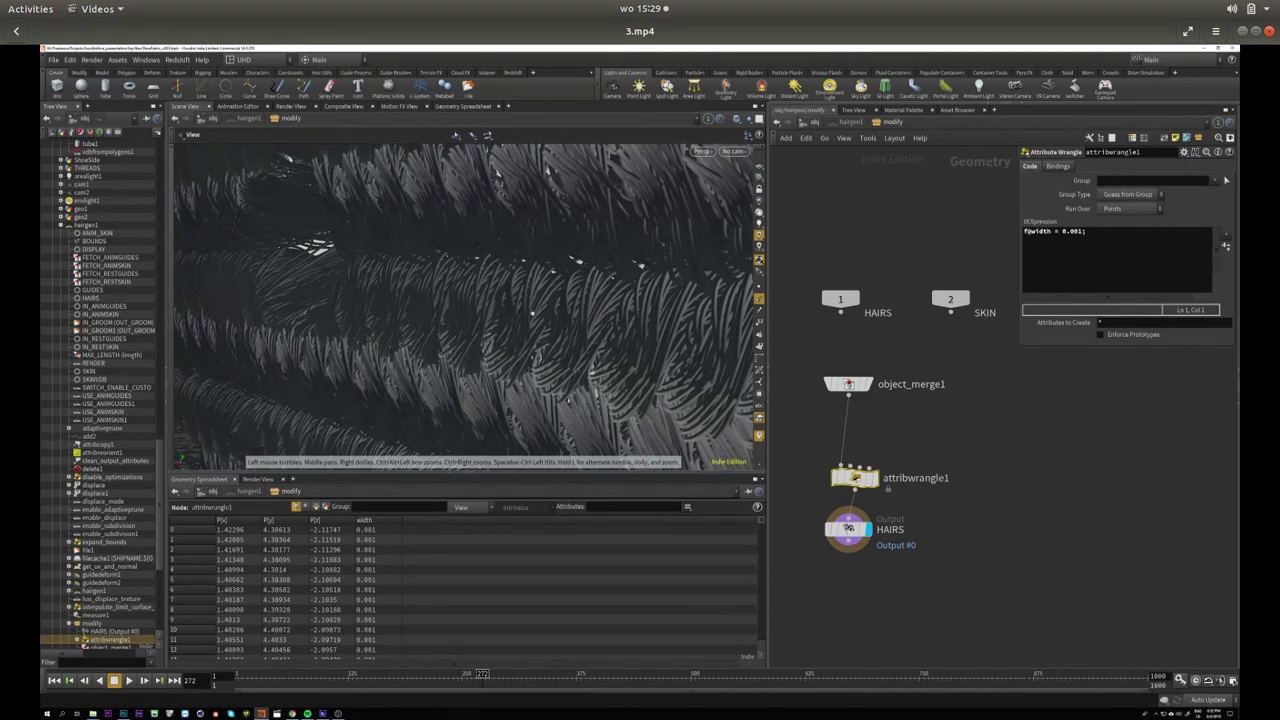
left_click_drag(334, 268, 343, 152)
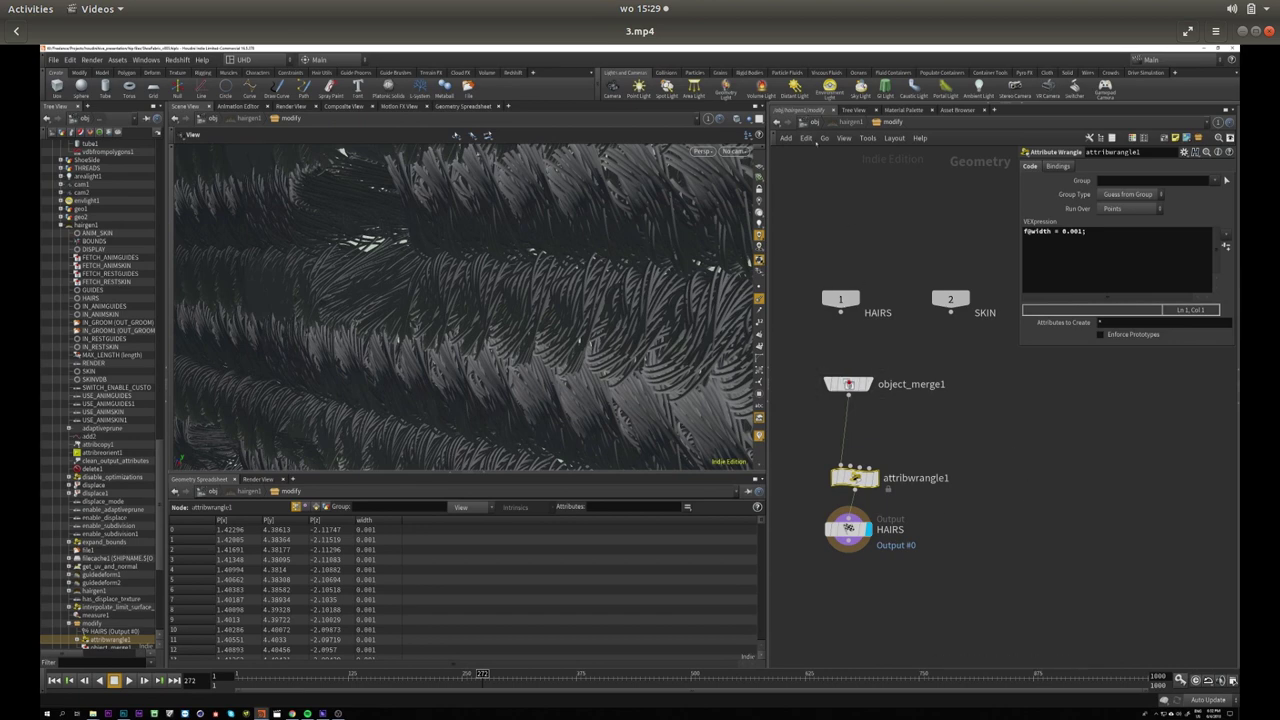
scroll(901, 349, "down", 3)
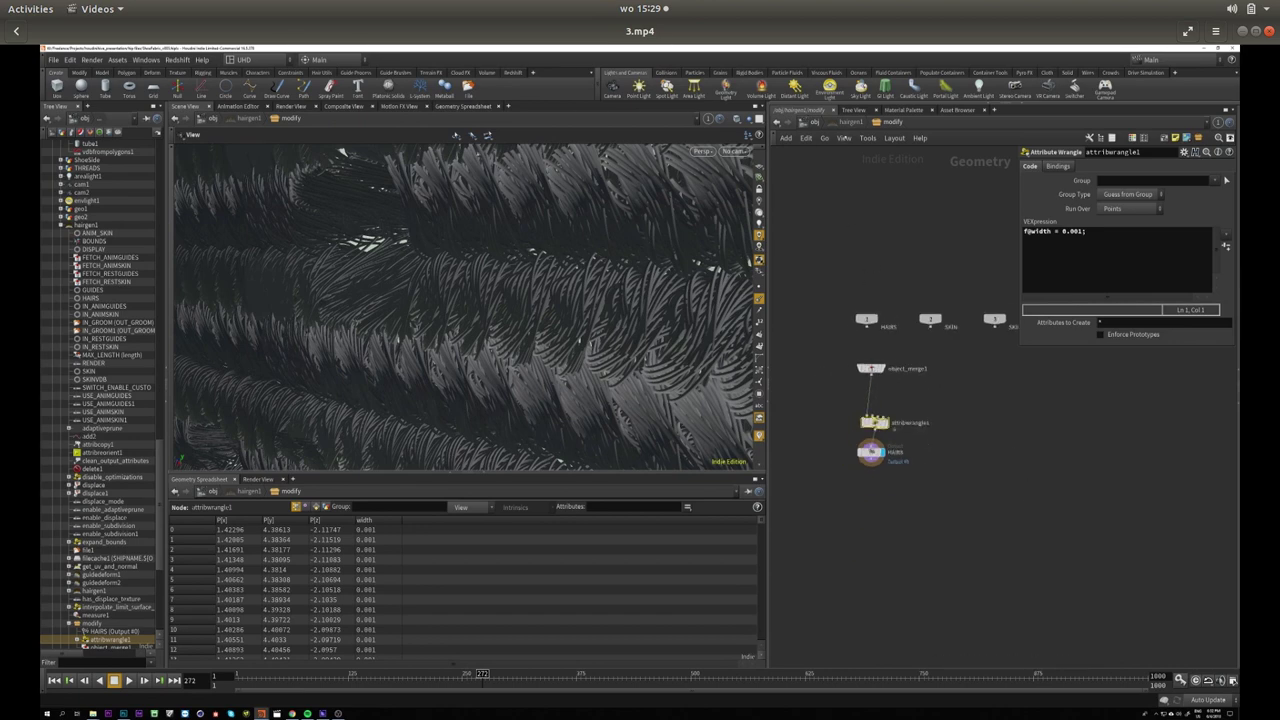
key("u")
key("u")
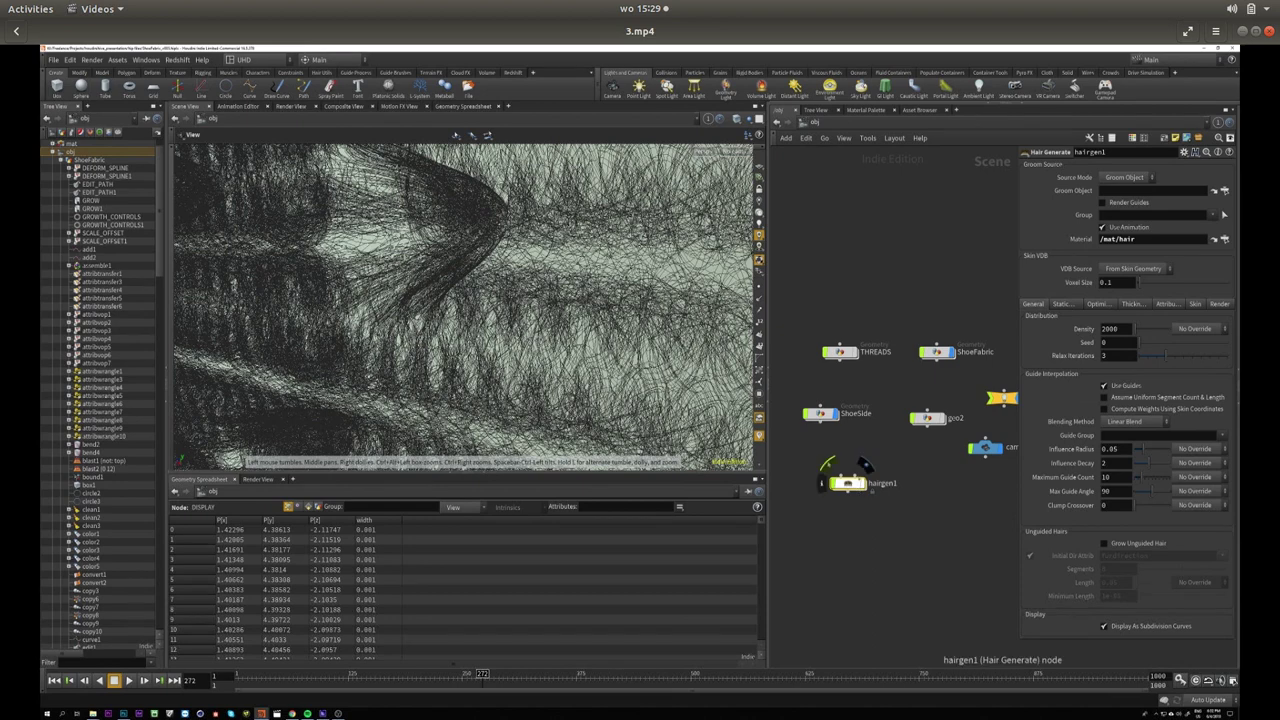
double_click(937, 351)
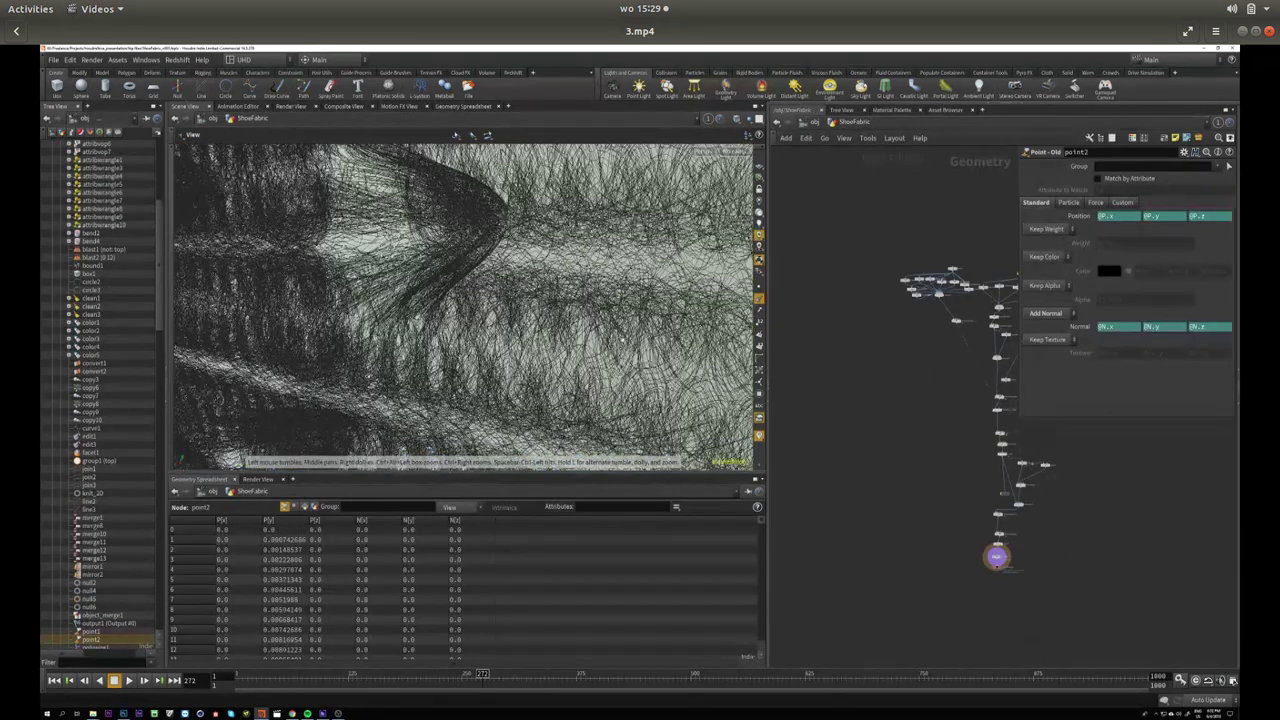
Display the circle3 node's polygon circle at the start of the ShoeFabric network and view it from another angle.
scroll(857, 357, "up", 5)
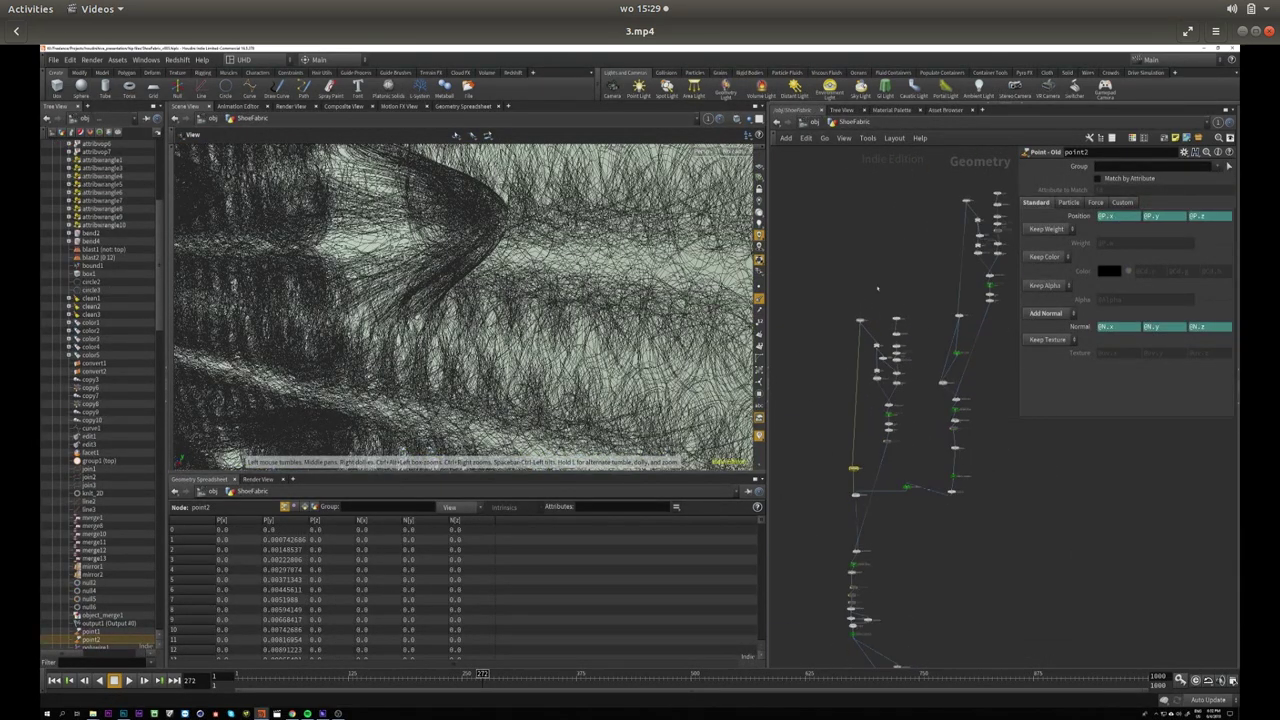
left_click(916, 349)
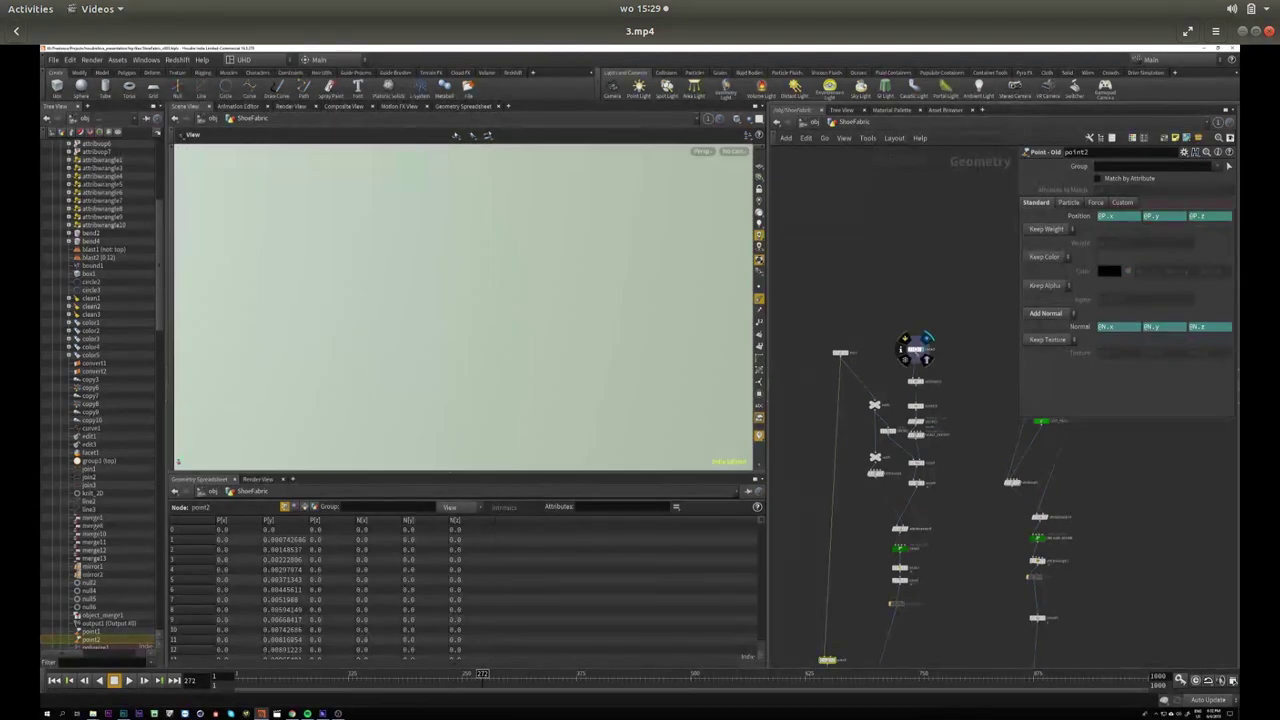
left_click_drag(604, 330, 598, 362, "alt")
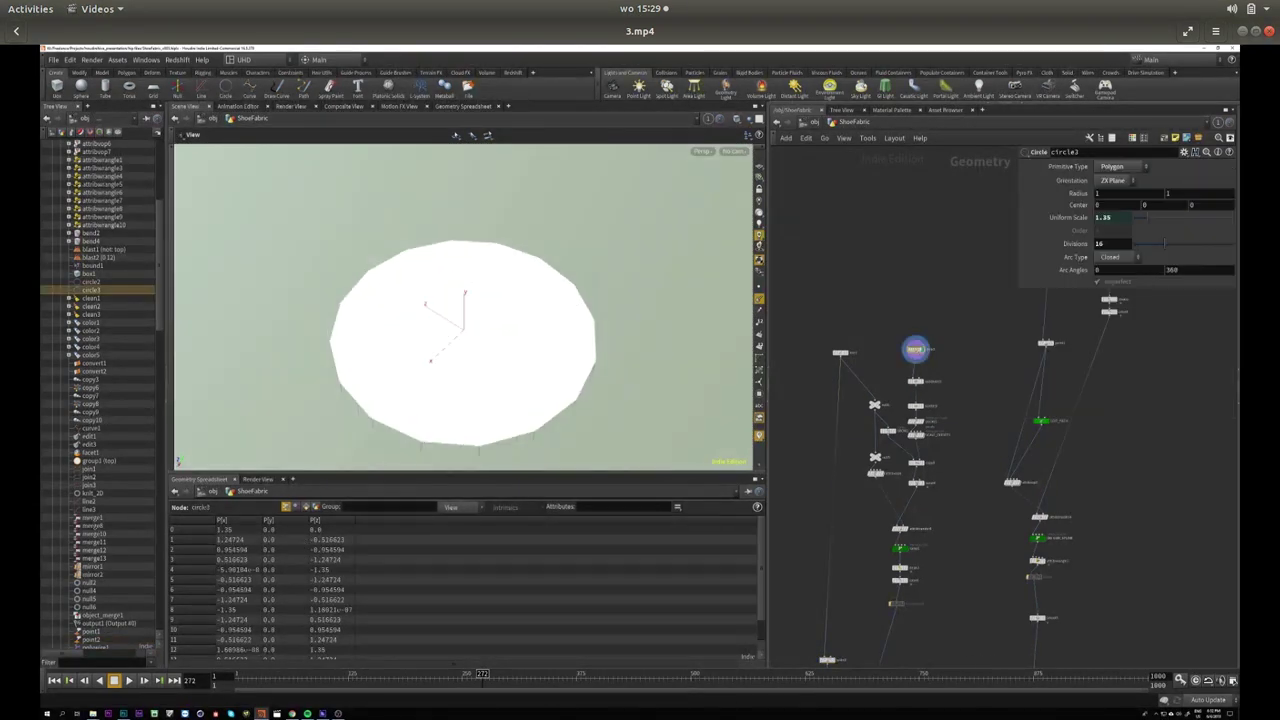
left_click_drag(453, 345, 453, 325, "alt")
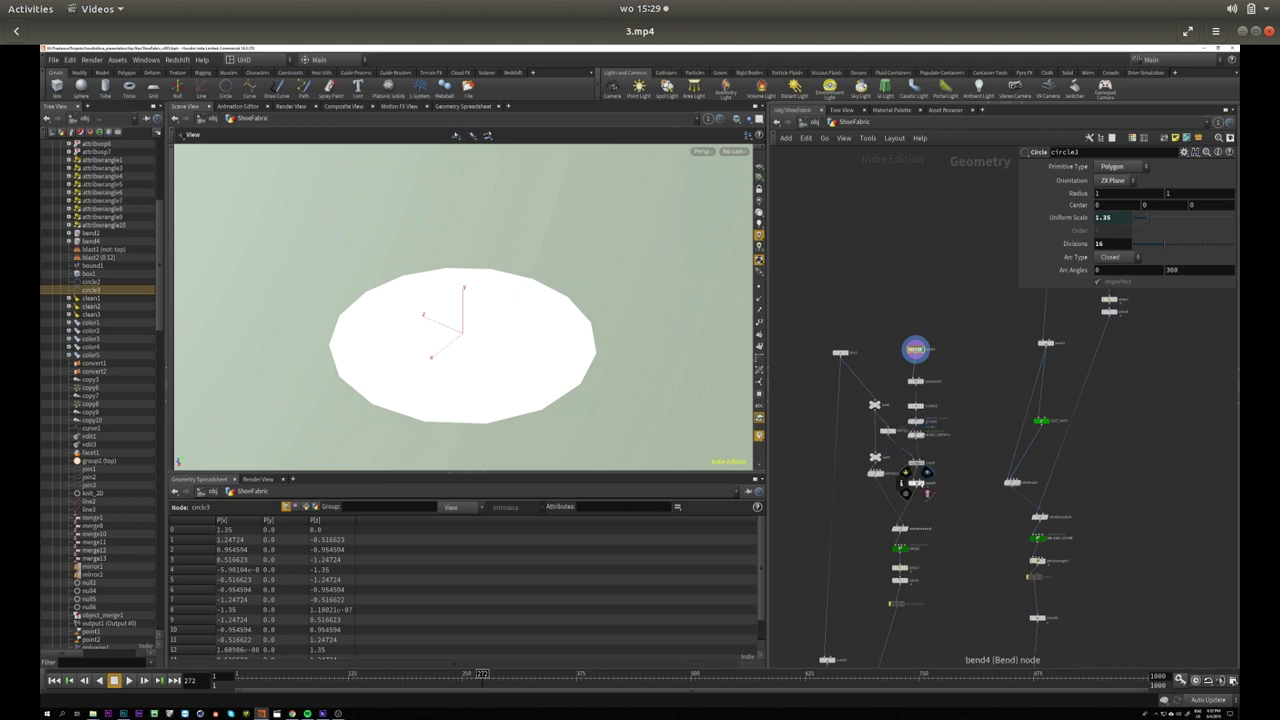
Show the Copy Stamp, bend4 and color4 node outputs in turn to follow how the fiber lines become a twisted bundle.
left_click(916, 462)
key("f")
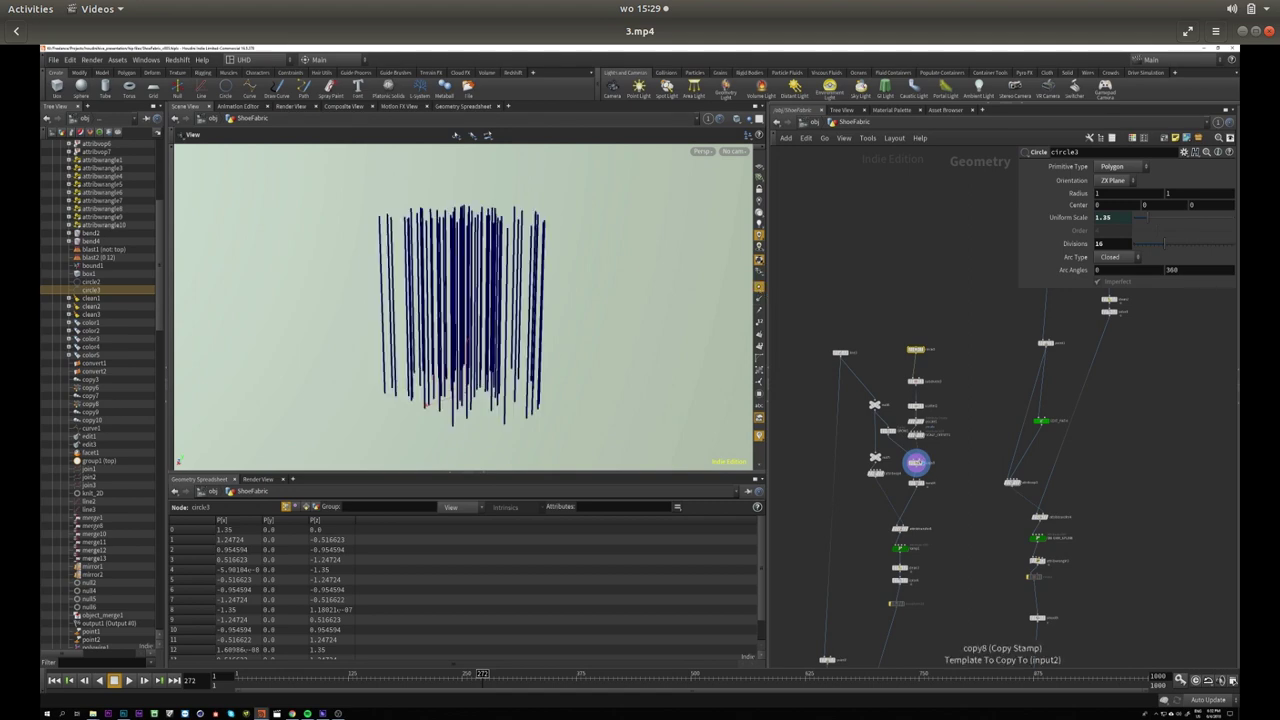
middle_click(932, 481)
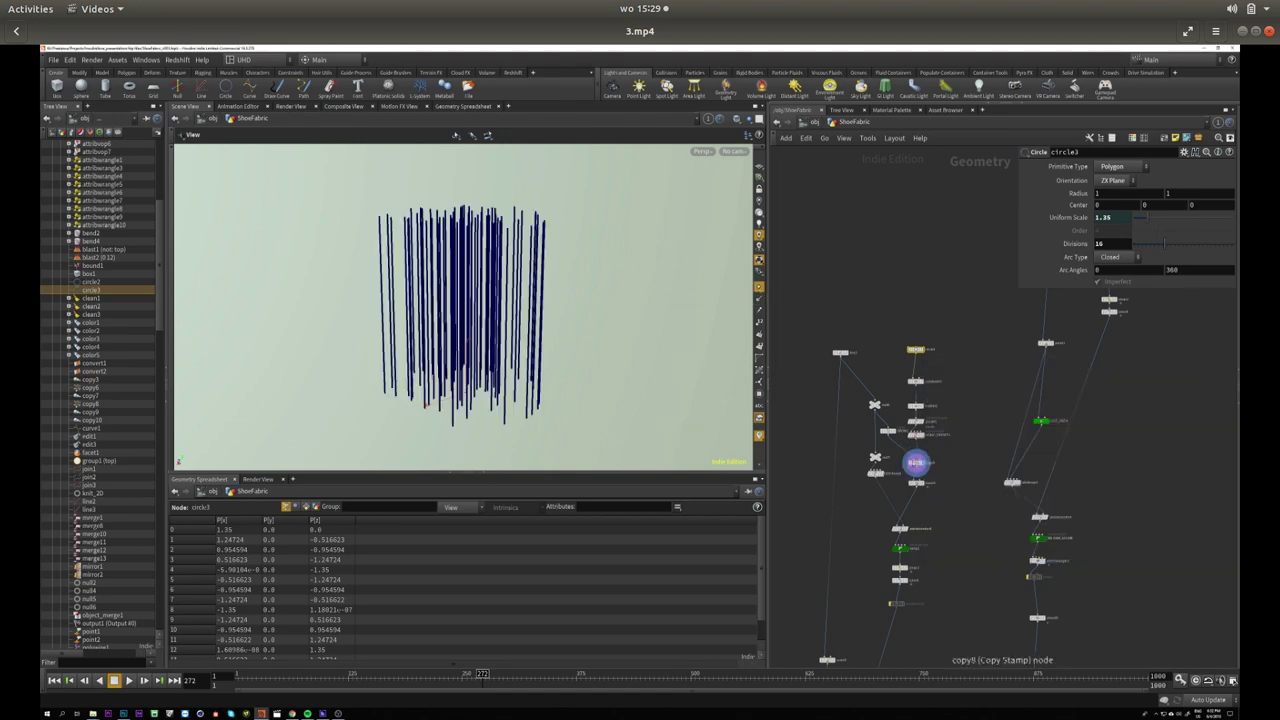
scroll(940, 420, "up", 2)
left_click(910, 433)
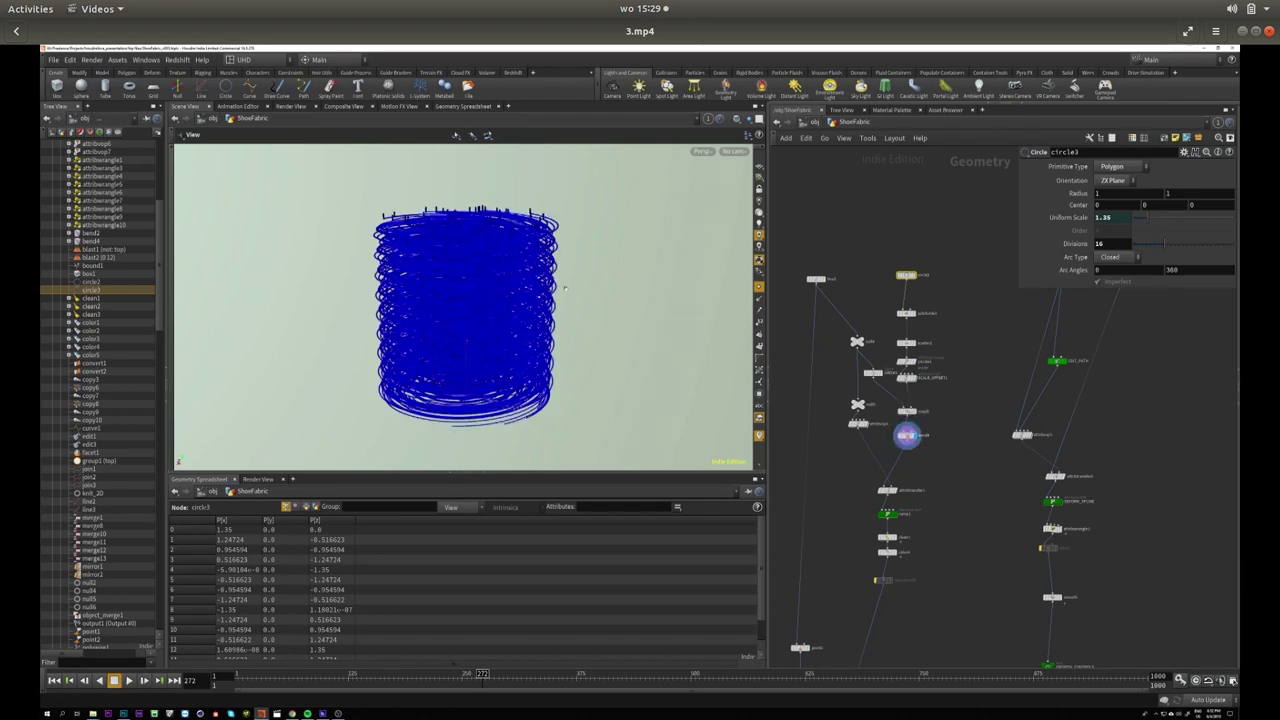
scroll(921, 545, "up", 2)
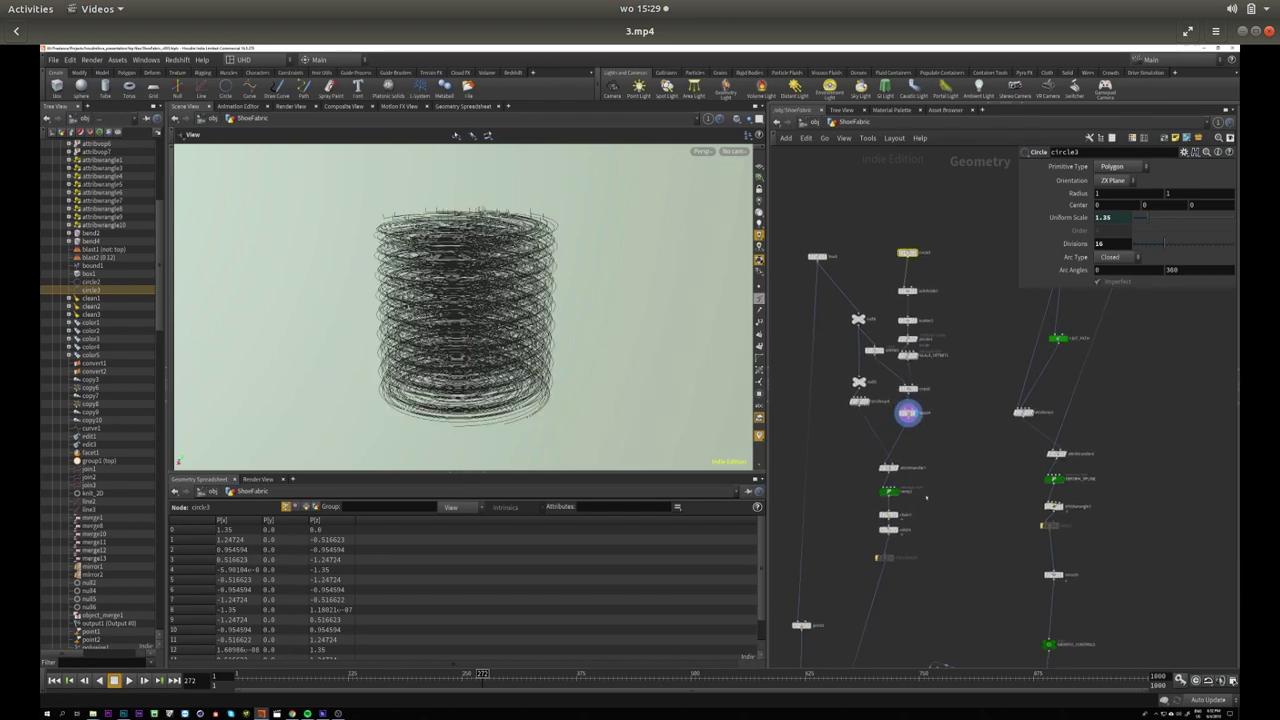
middle_click_drag(921, 545, 941, 464)
left_click(900, 463)
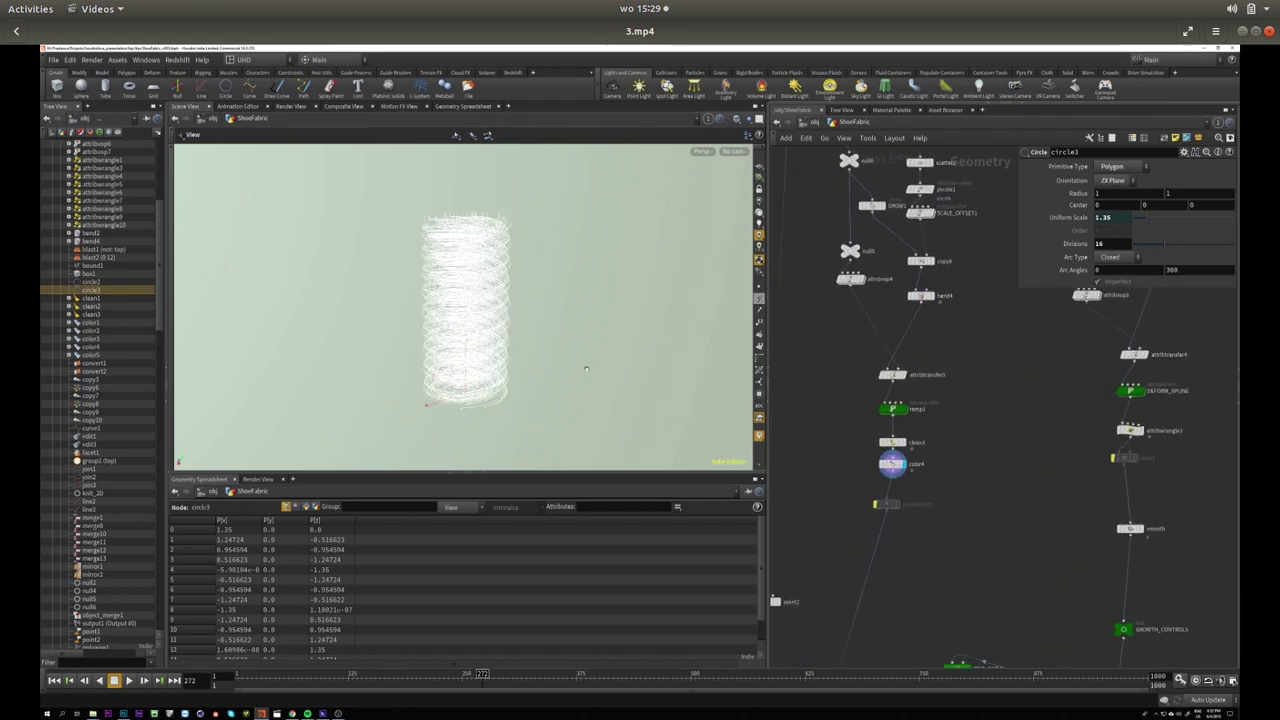
Display the EDIT_PATH1 node's spiral guide curve and examine it from several angles.
middle_click_drag(985, 660, 1071, 367)
scroll(845, 650, "down", 2)
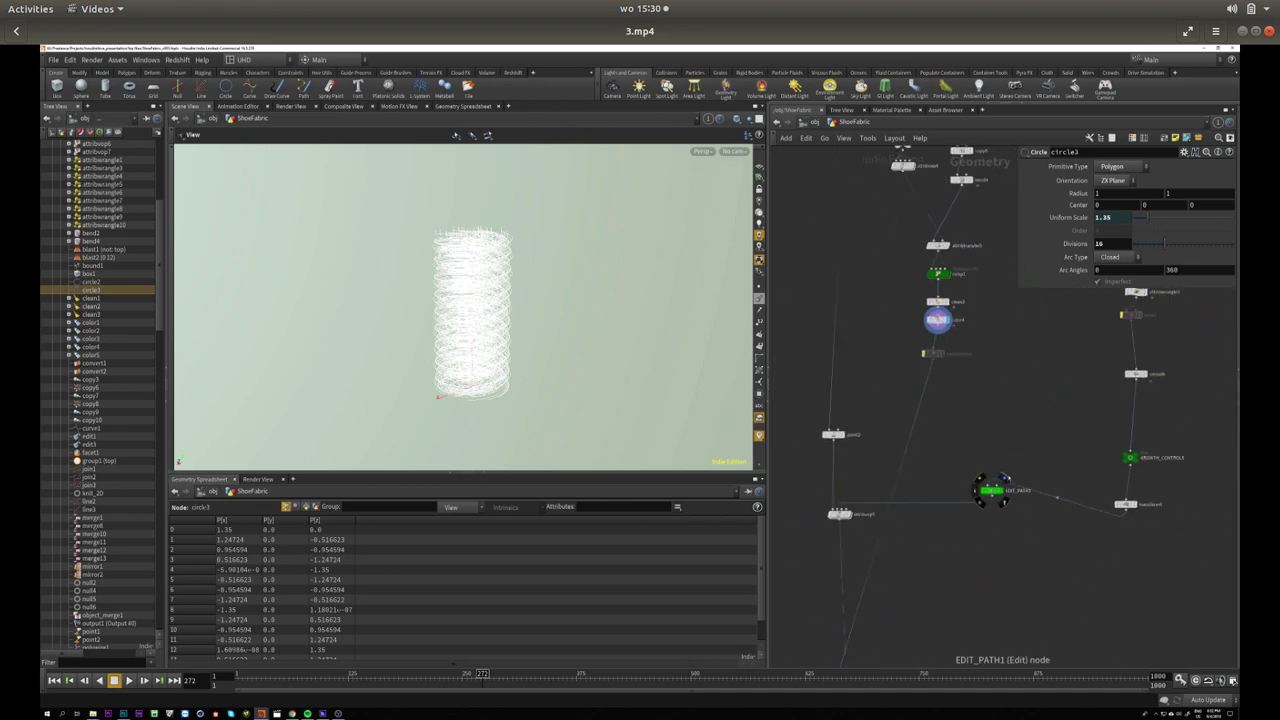
left_click(1000, 490)
left_click(990, 490)
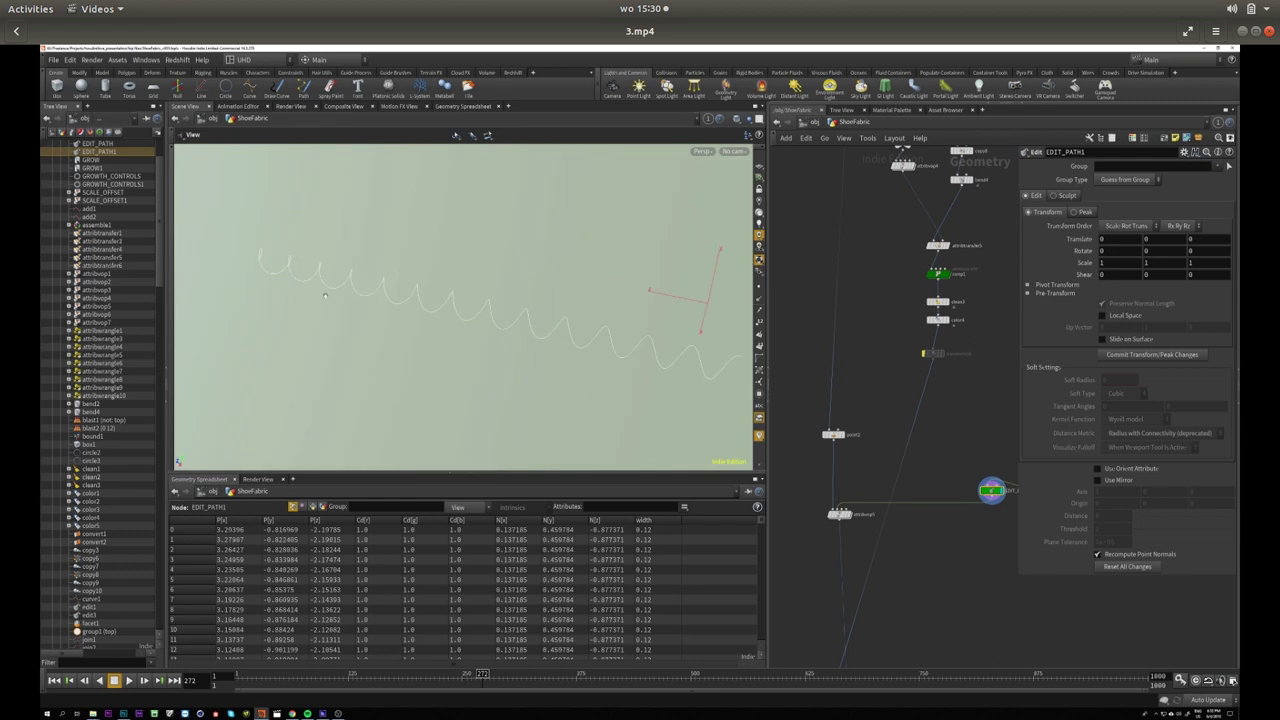
left_click_drag(326, 298, 292, 258, "alt")
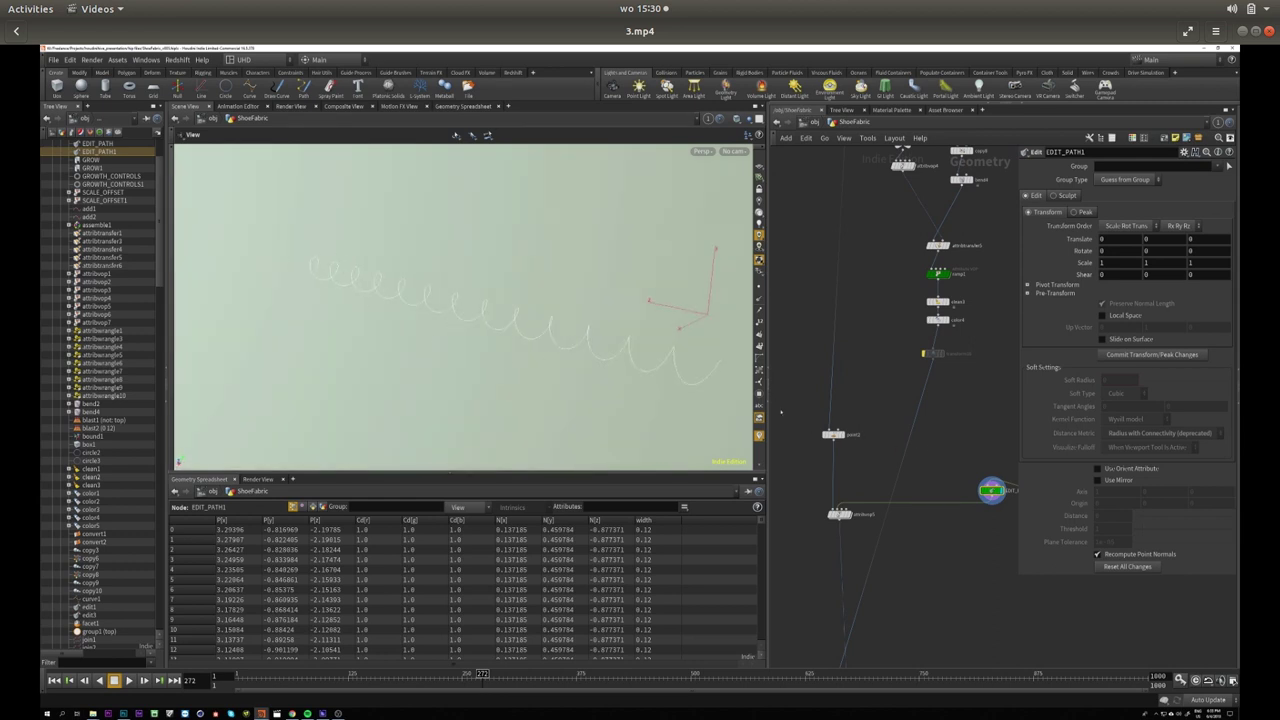
left_click_drag(600, 362, 620, 350, "alt")
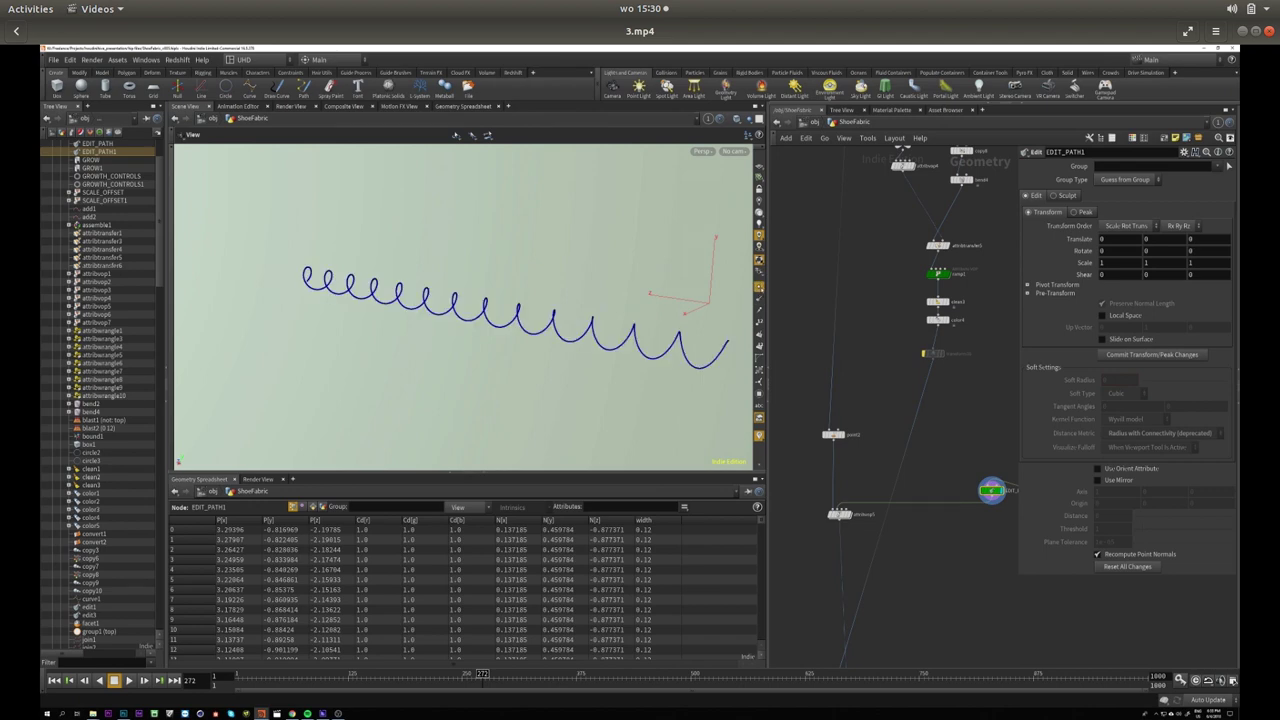
Seek the shoe fabric video forward to the point2 node section, pausing and resuming playback there for explanation.
mouse_move(420, 480)
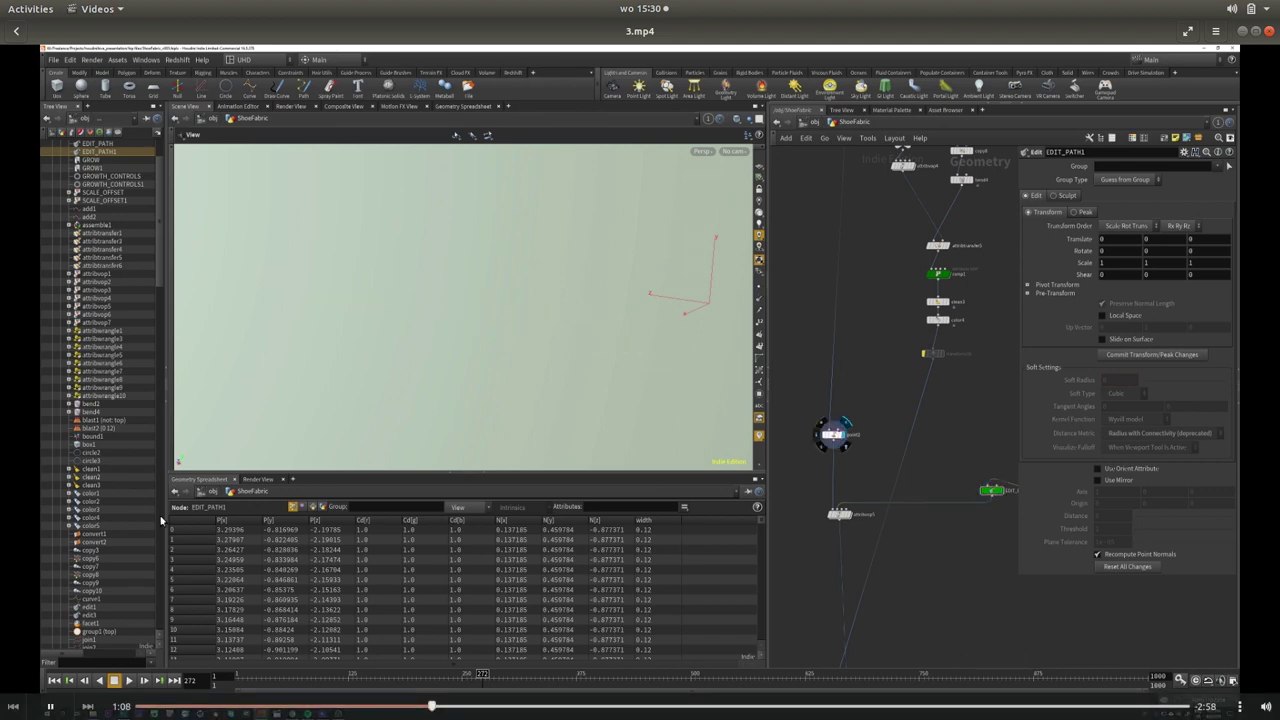
key("space")
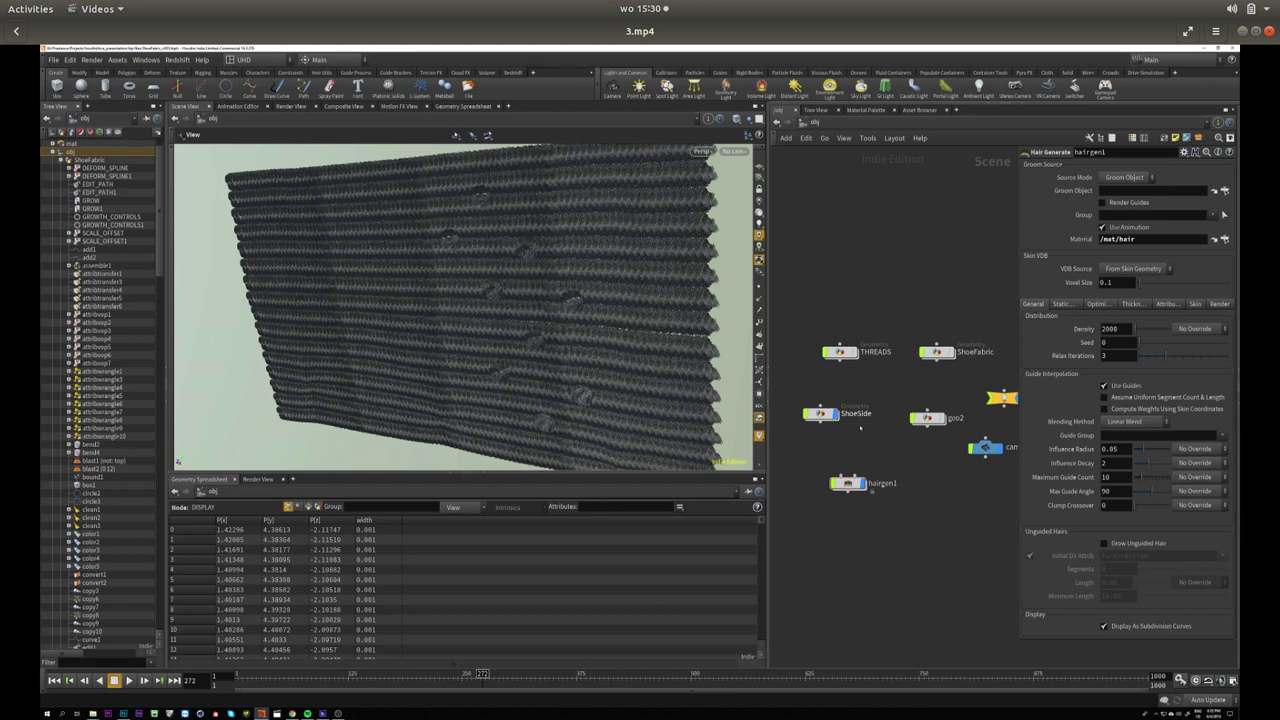
mouse_move(329, 420)
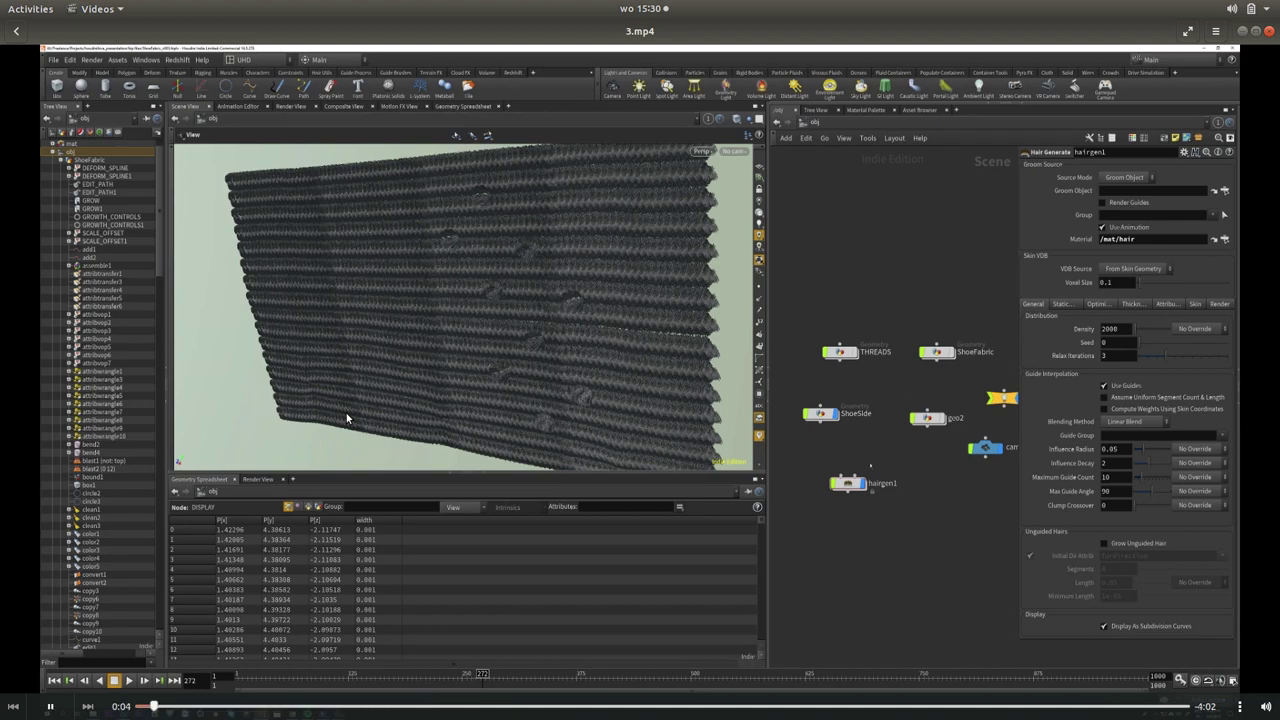
left_click_drag(366, 706, 424, 708)
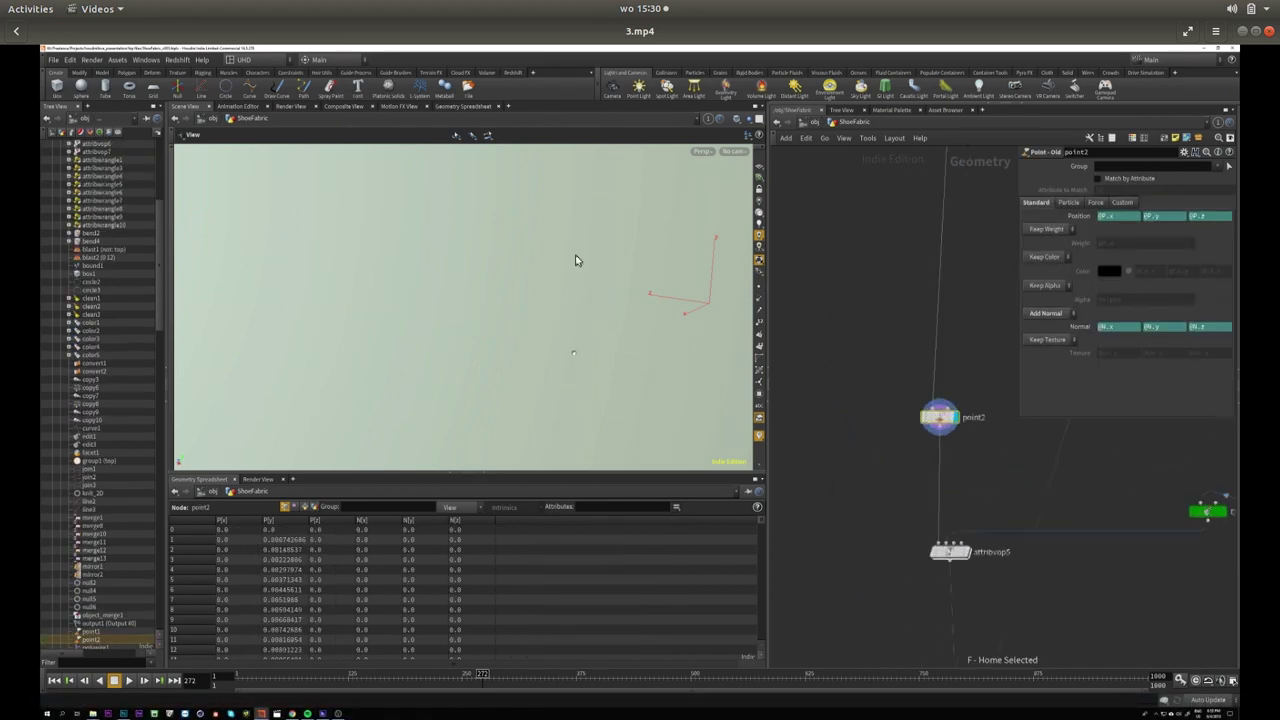
left_click(52, 706)
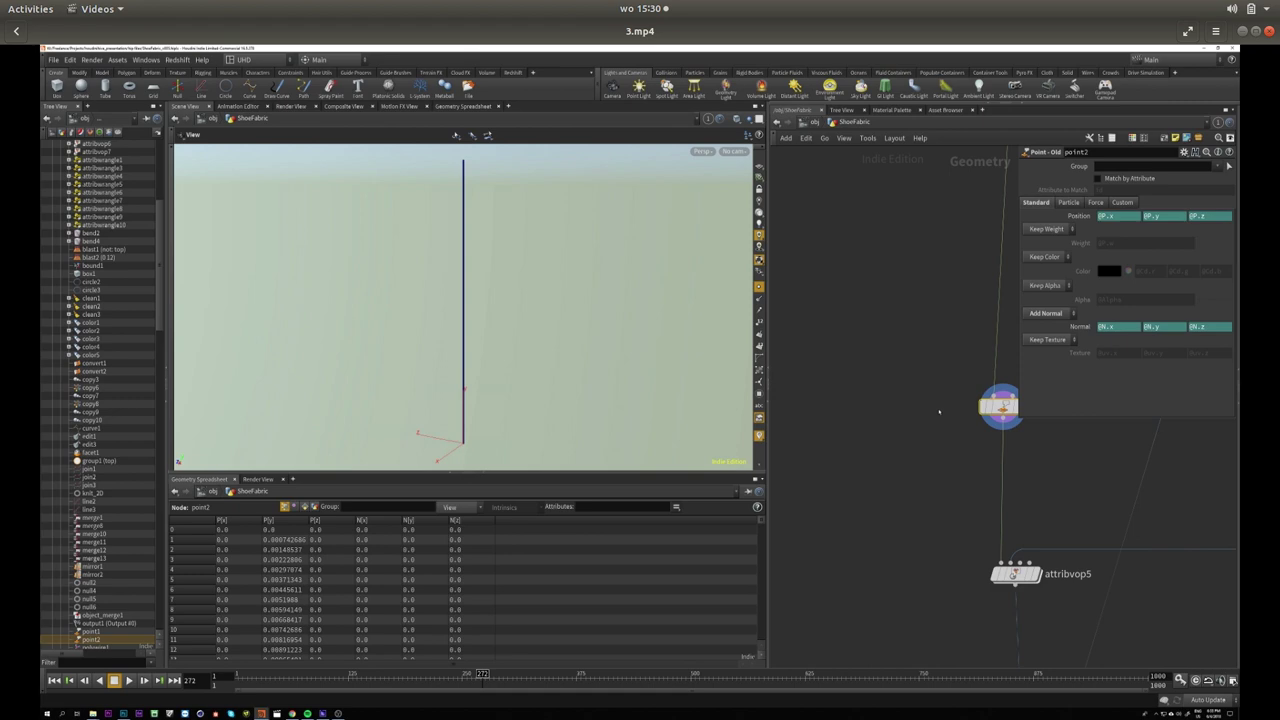
left_click(52, 706)
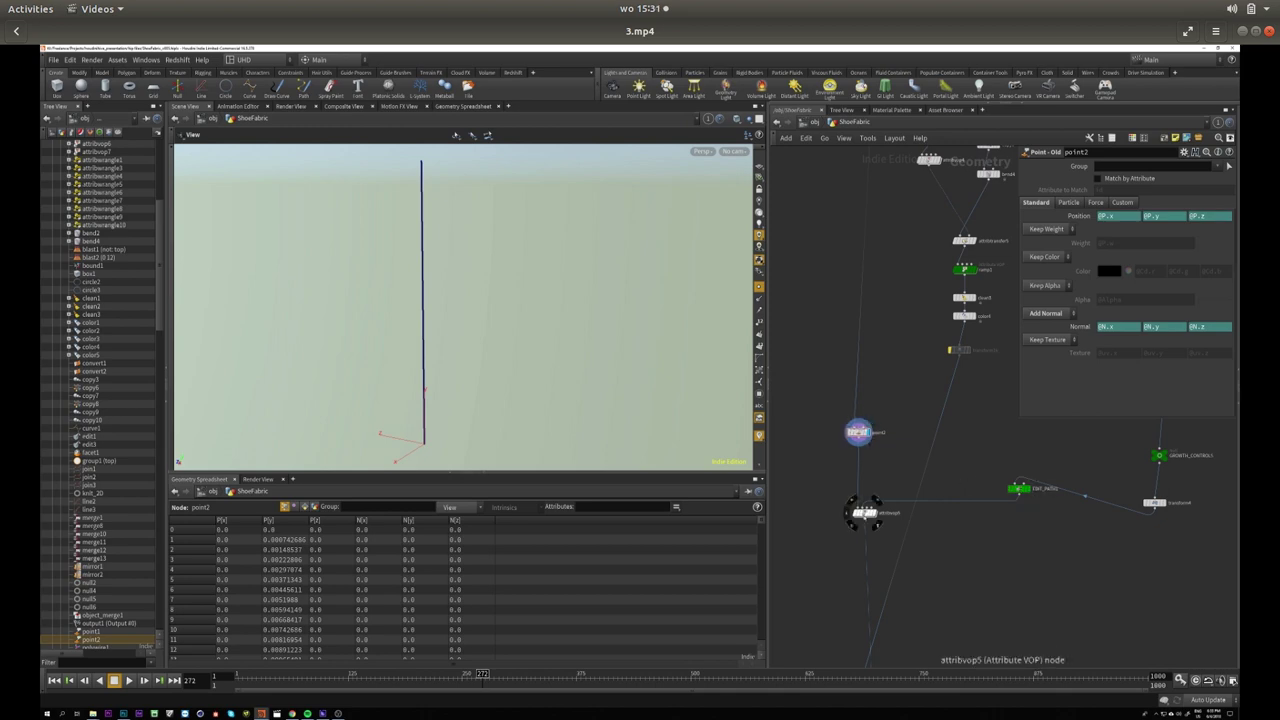
Play through the attribvop5 section of 3.mp4, pausing at 1:37 and resuming playback.
left_click(51, 708)
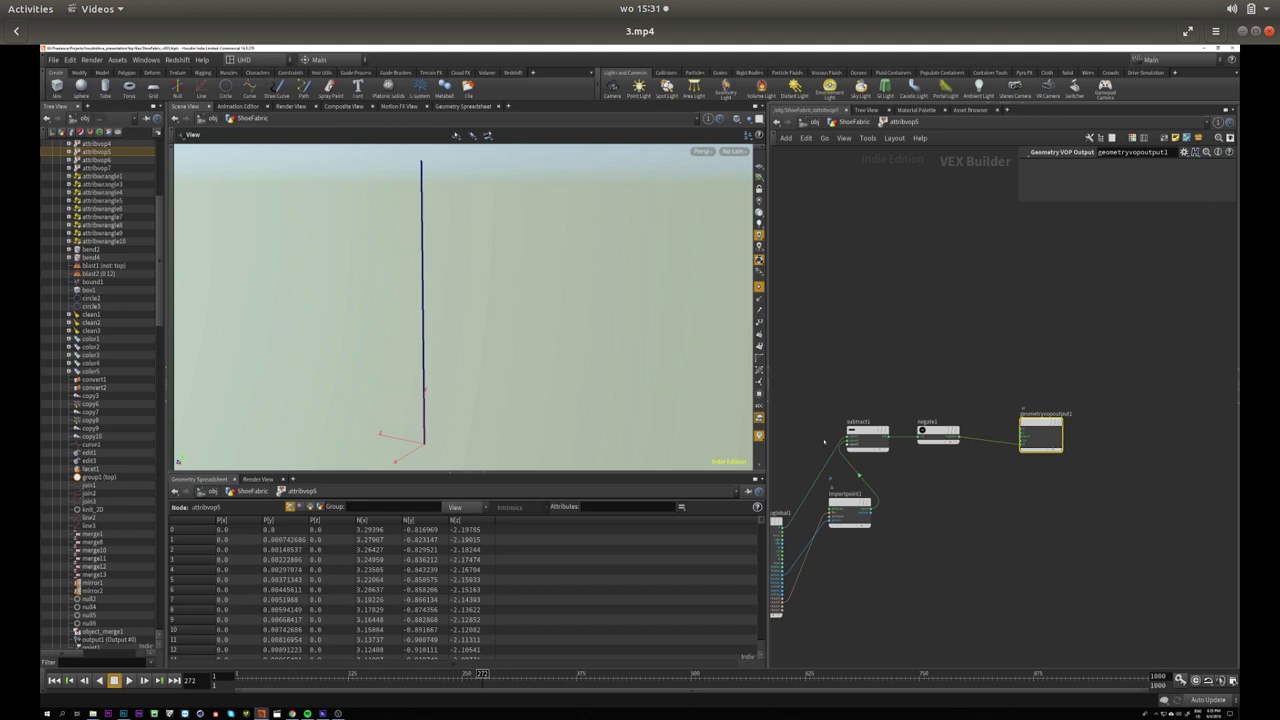
mouse_move(482, 481)
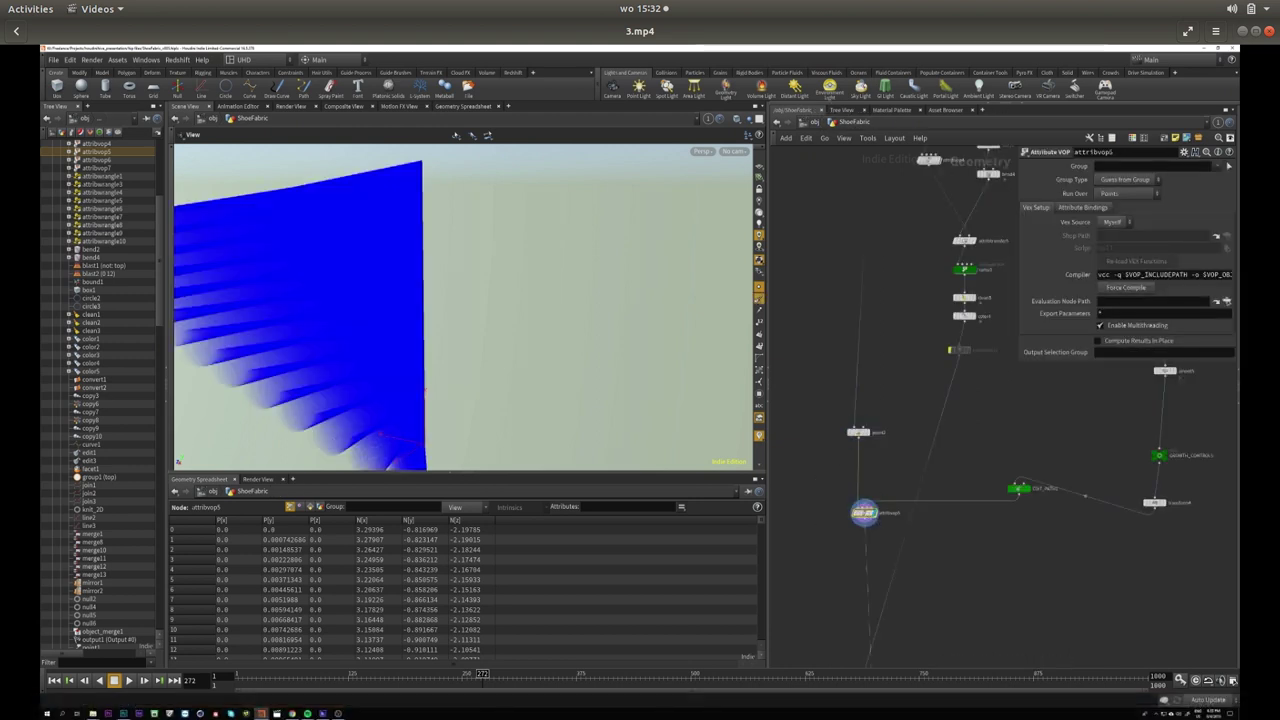
mouse_move(2, 533)
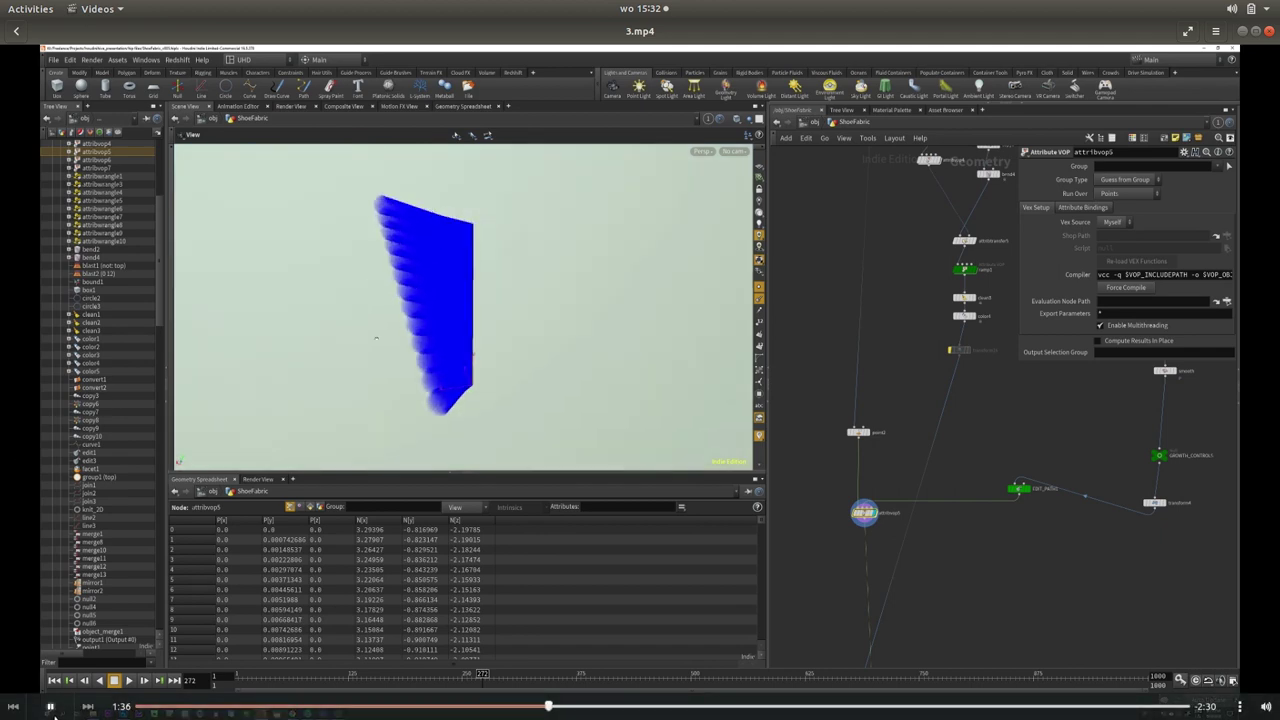
left_click(50, 708)
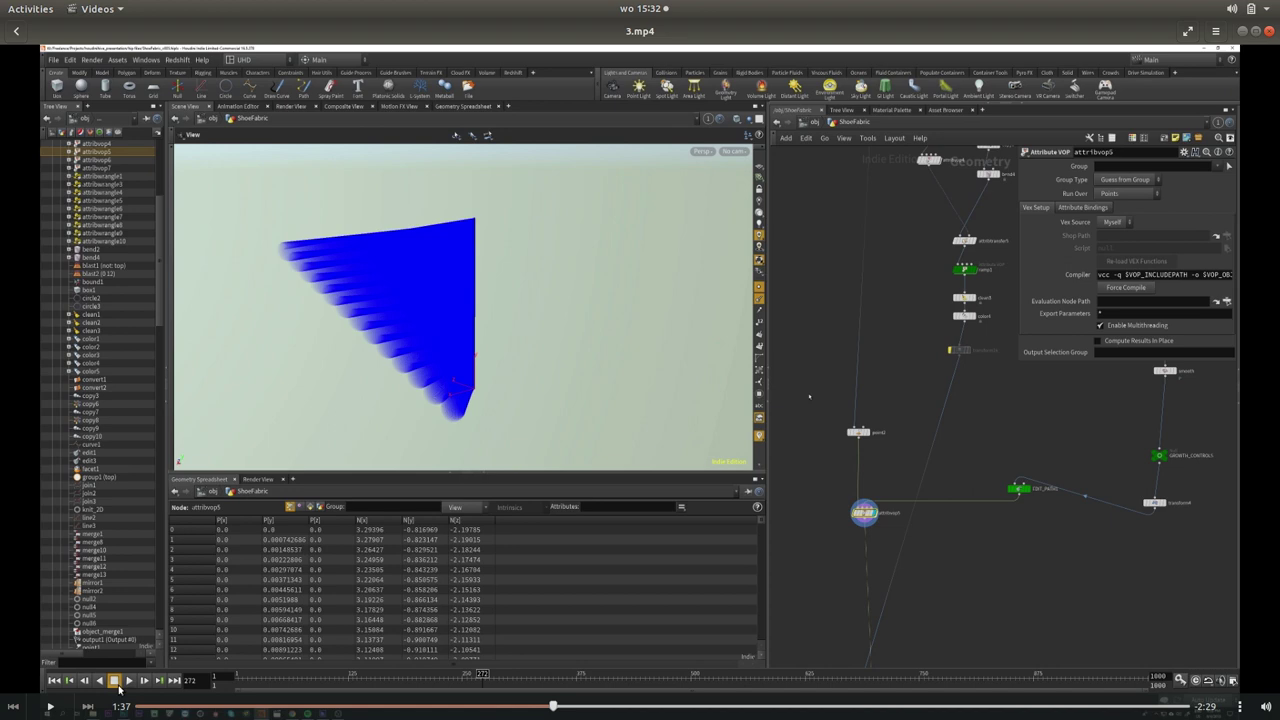
left_click(50, 708)
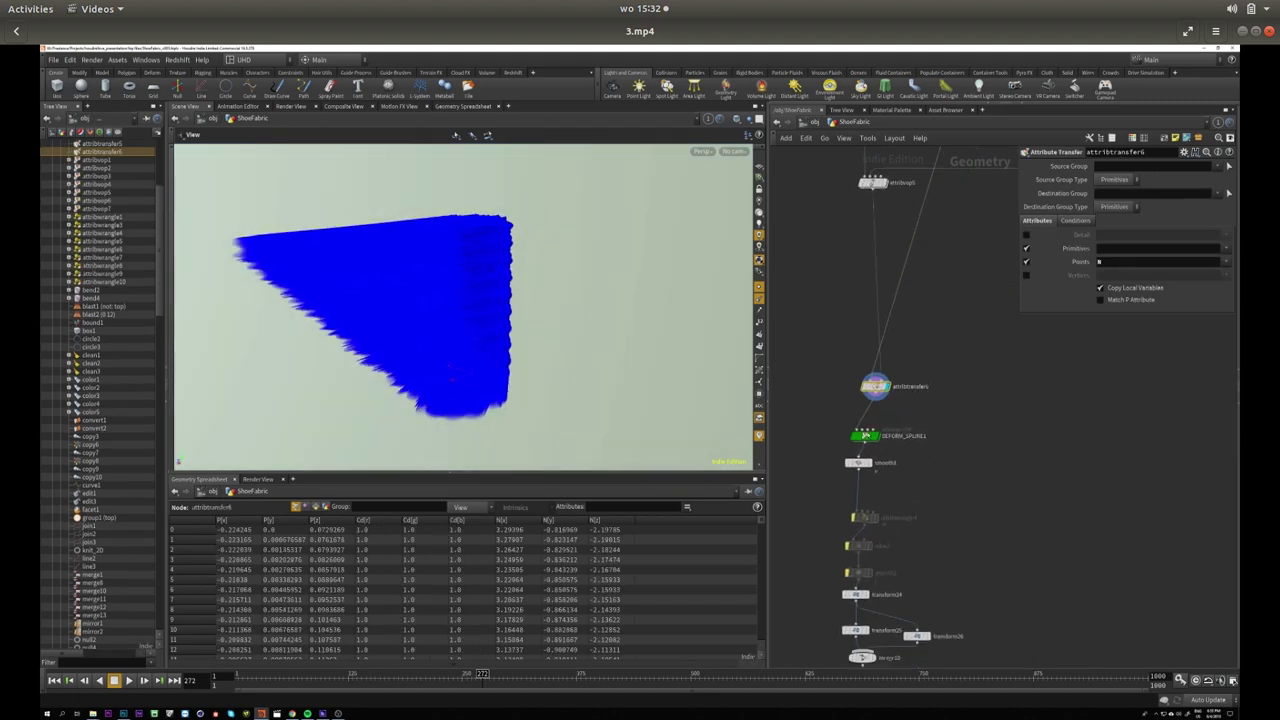
Pause 3.mp4 at the DEFORM_SPLINE1 result, resume it, and control playback again around 3:04 before the transfer_pushin section.
mouse_move(50, 708)
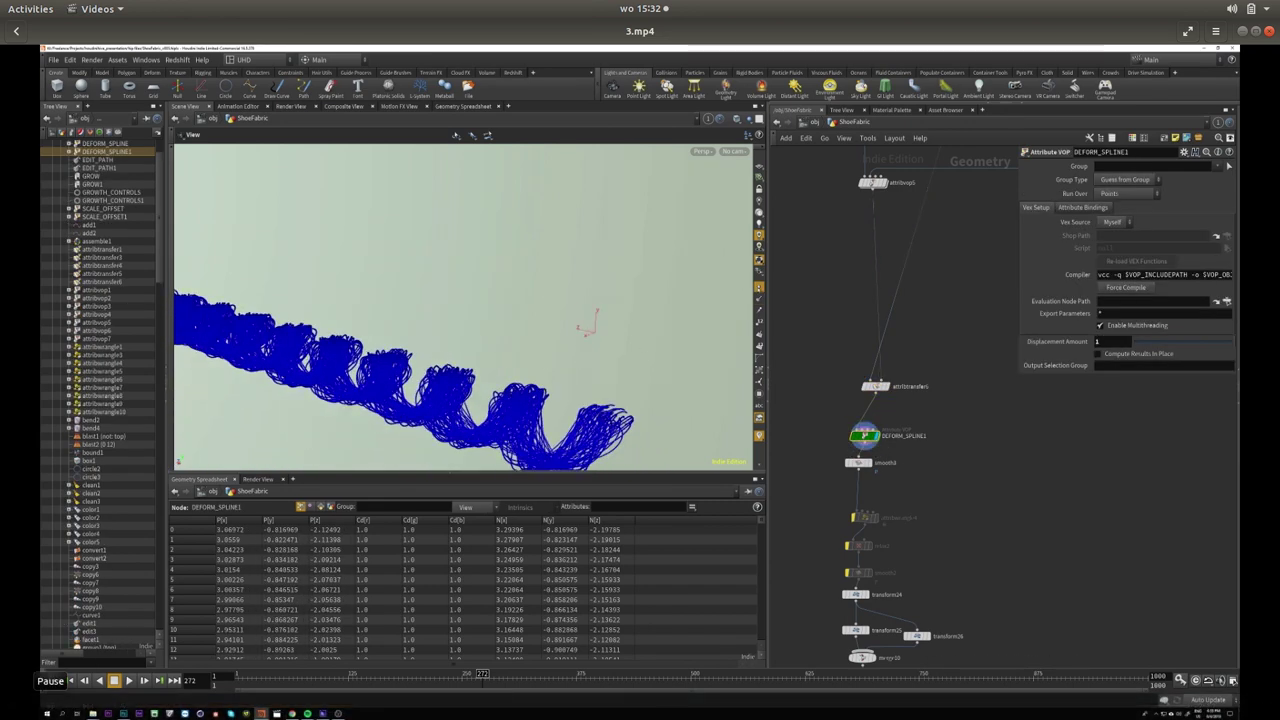
key("space")
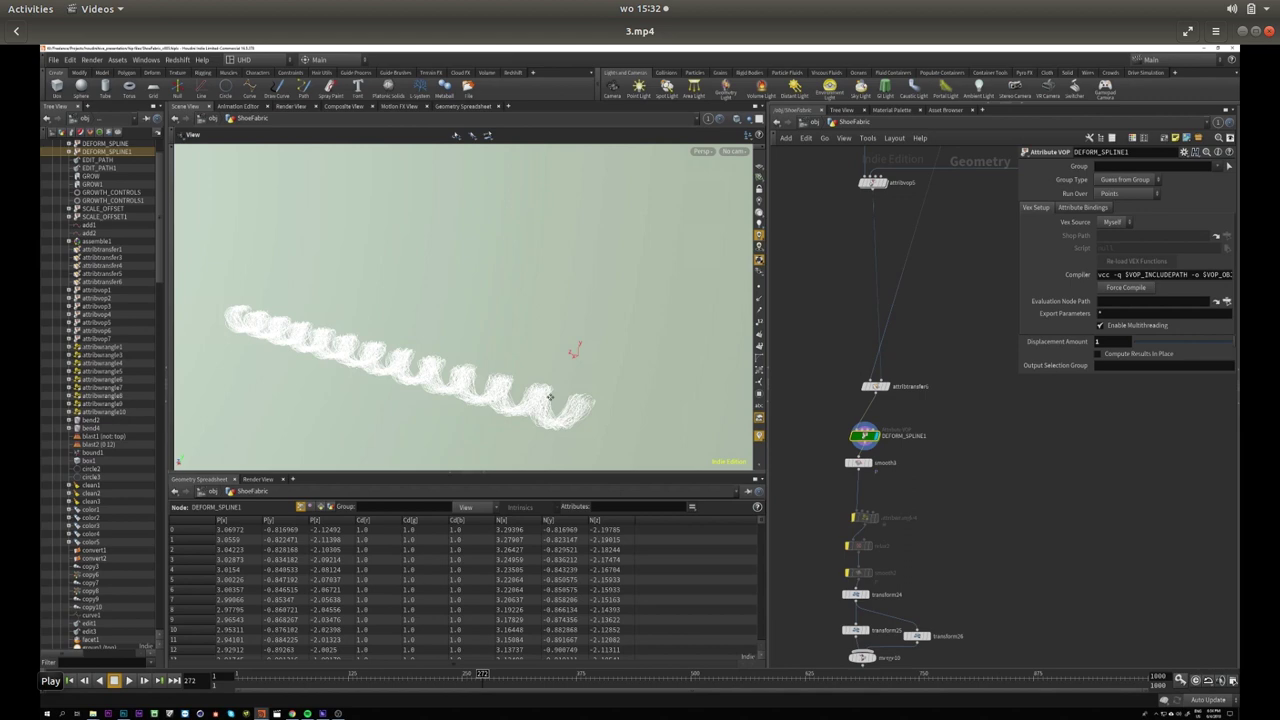
mouse_move(549, 397)
left_click(42, 710)
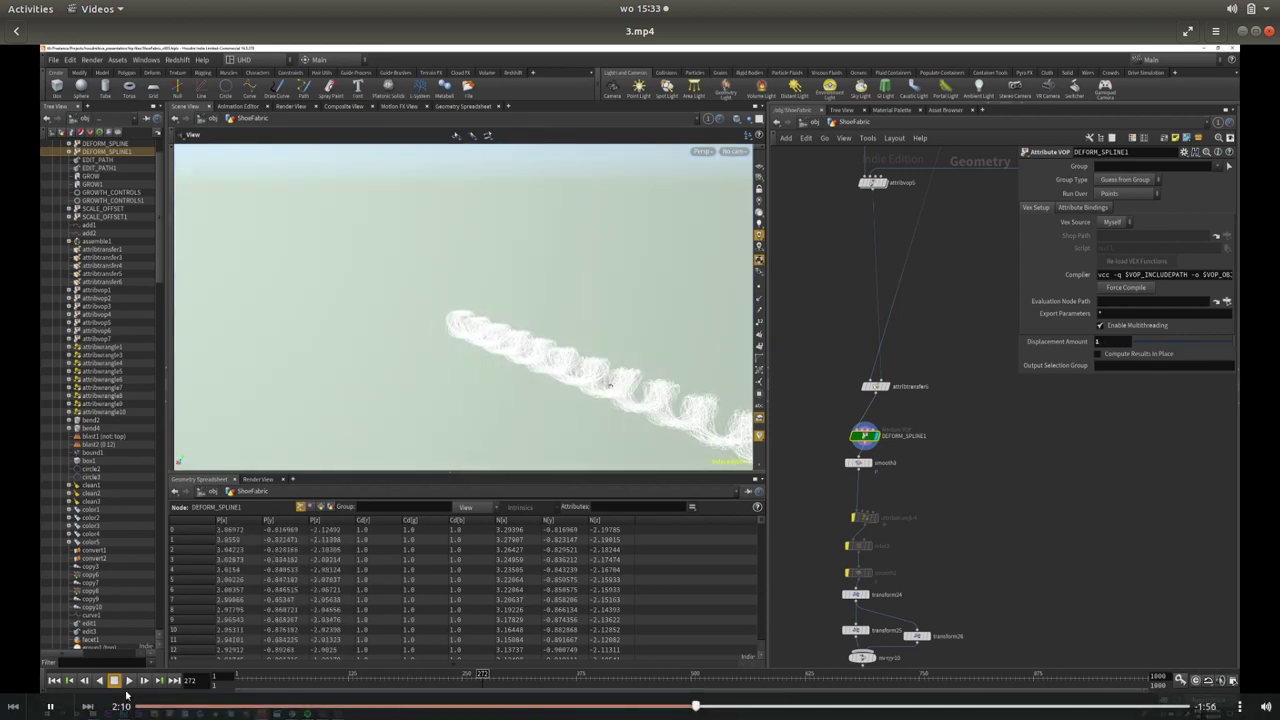
left_click(50, 707)
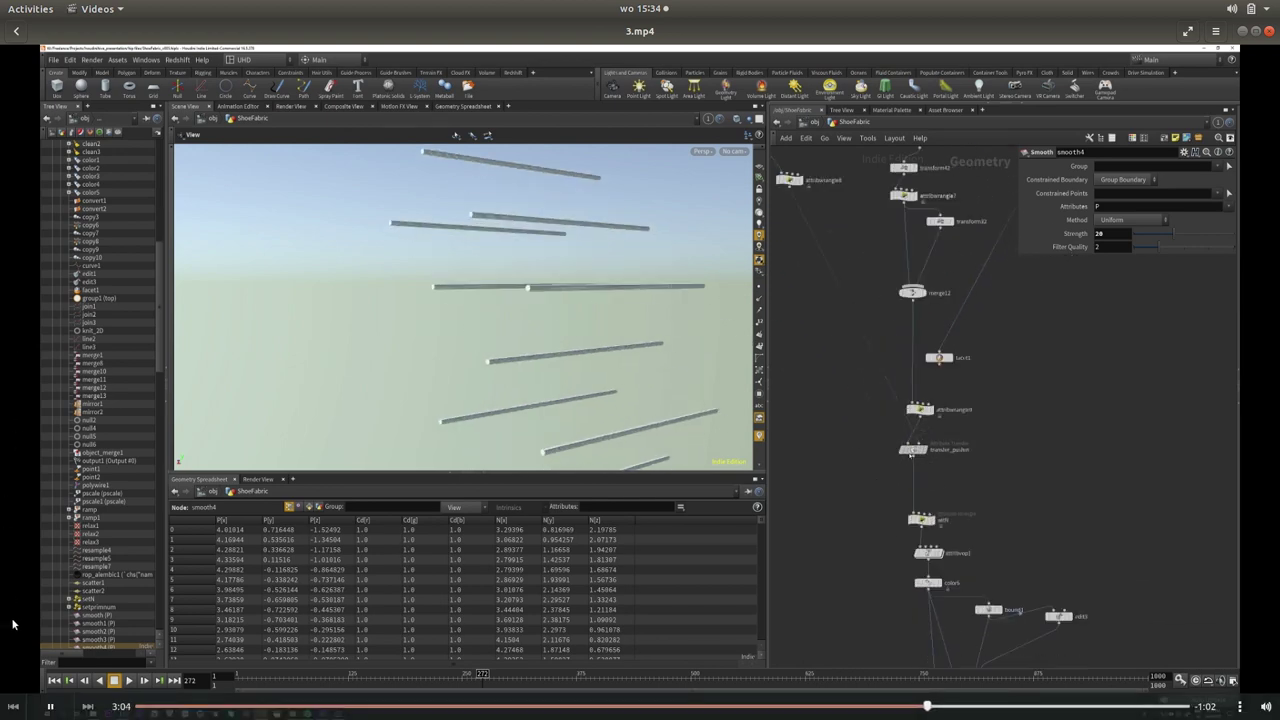
left_click(50, 706)
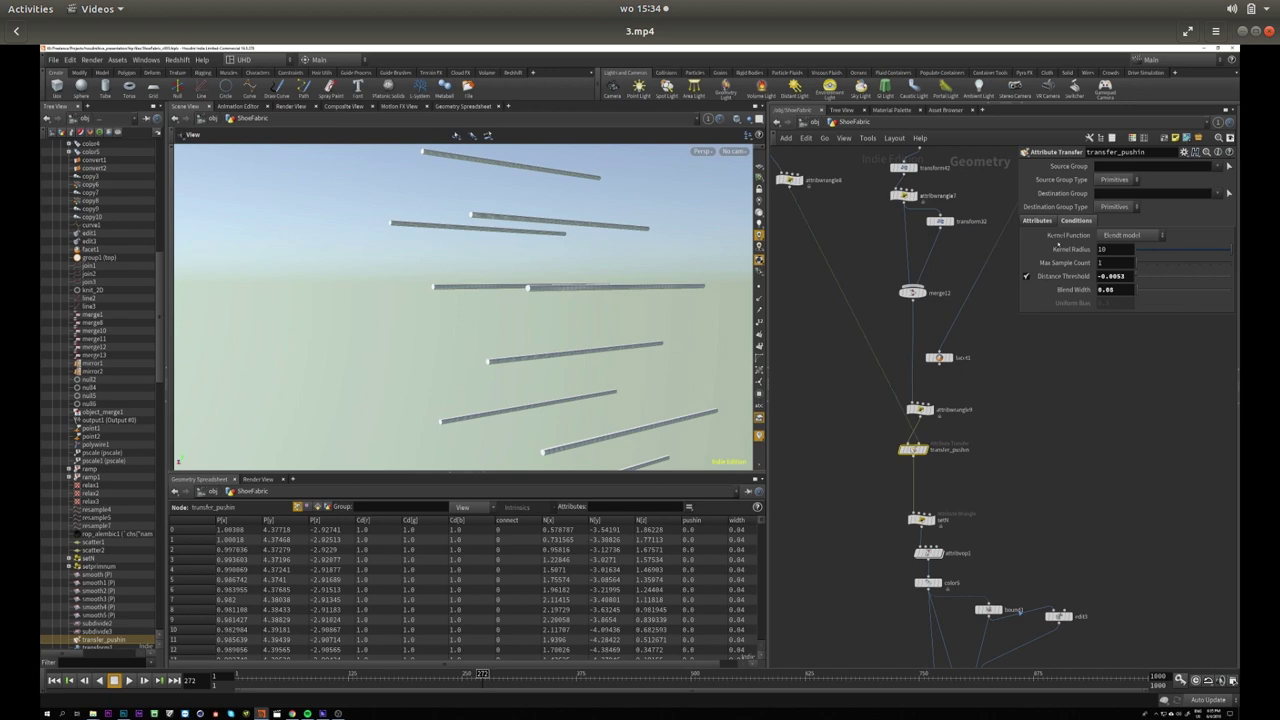
Let the shoe fabric video play to about 3:51, close it and return to the Destroying the shoe.odp presentation.
mouse_move(87, 653)
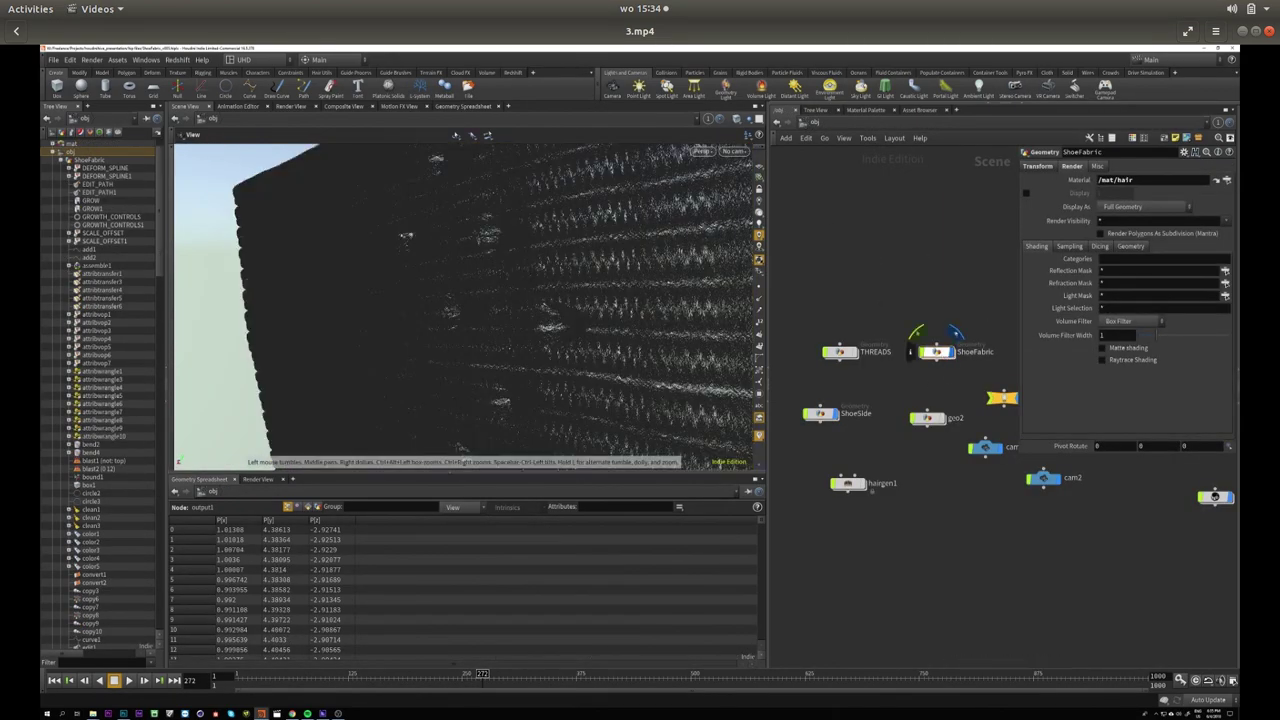
mouse_move(327, 471)
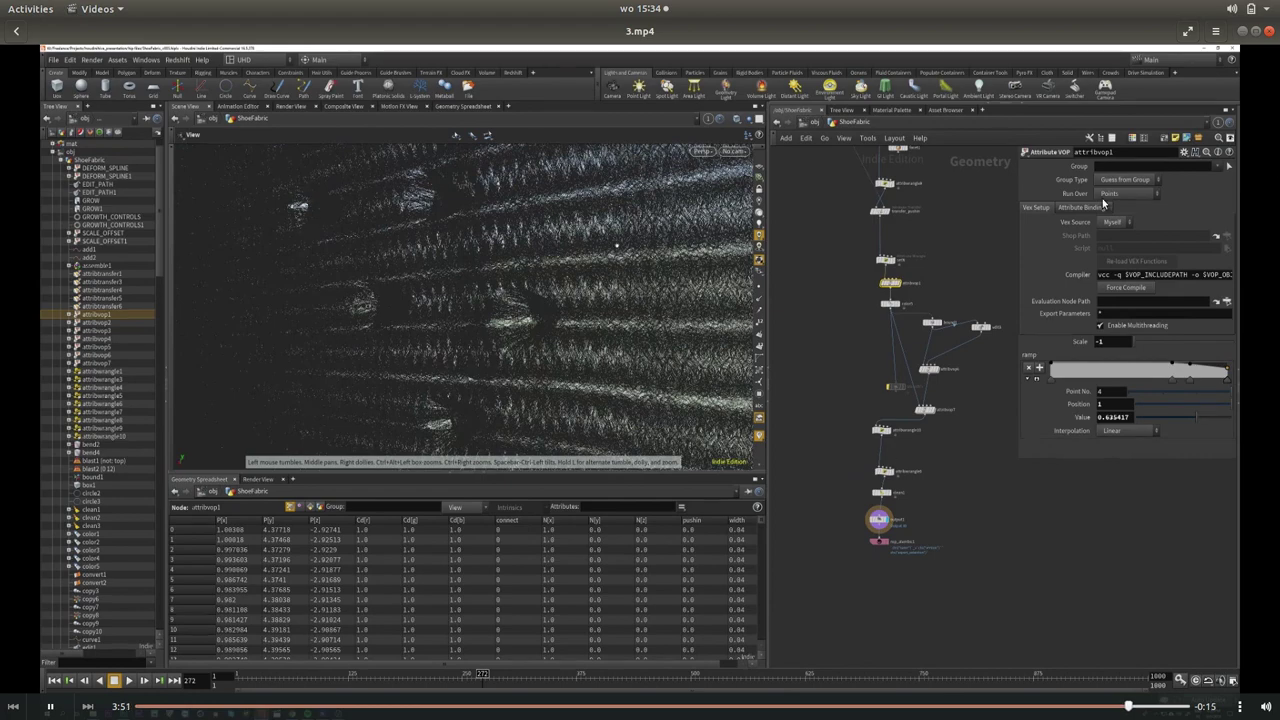
left_click(1266, 33)
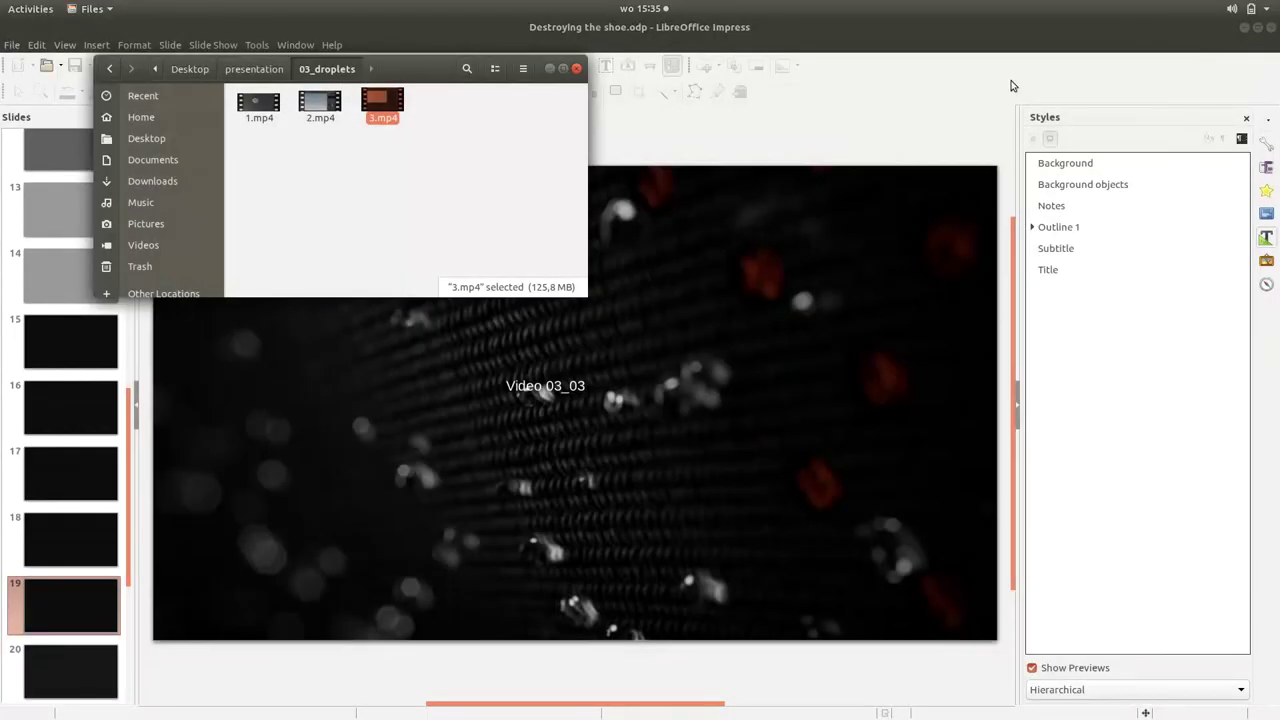
left_click(692, 140)
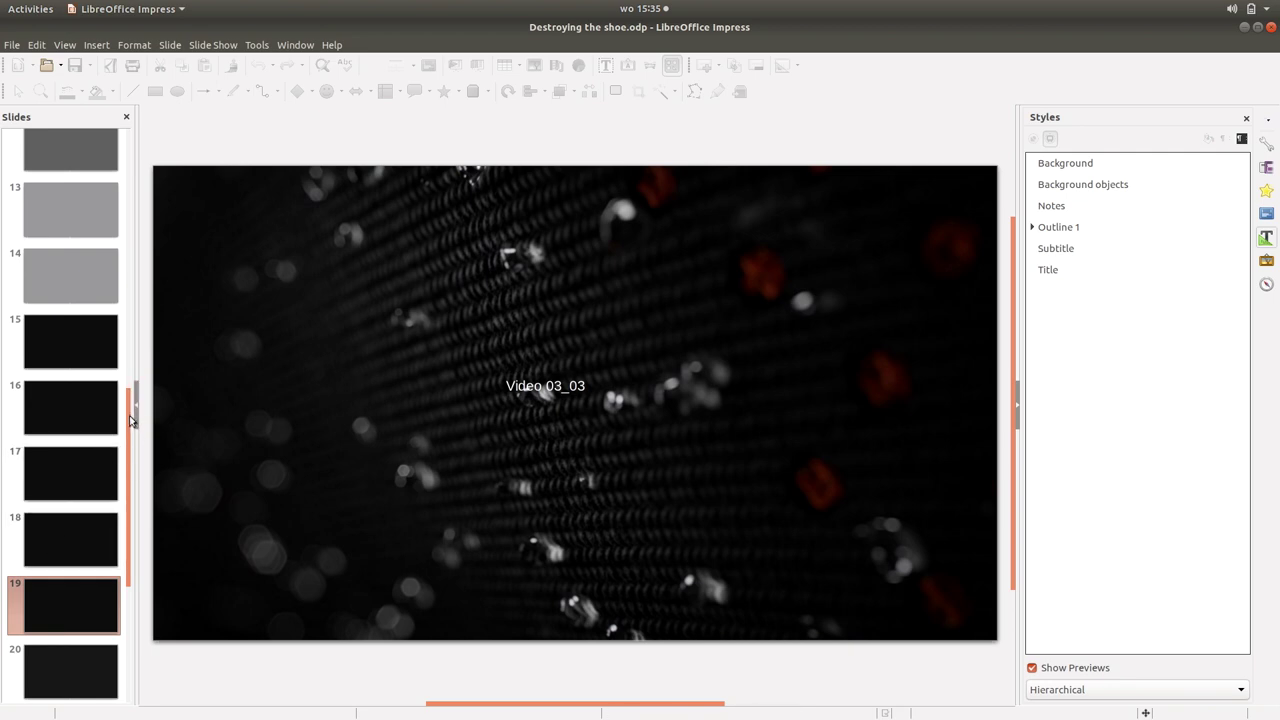
Show slide 20, RUBBER & CLOTH, followed by slide 21, labelled Video 04_01.
scroll(130, 420, "down", 5)
left_click(73, 432)
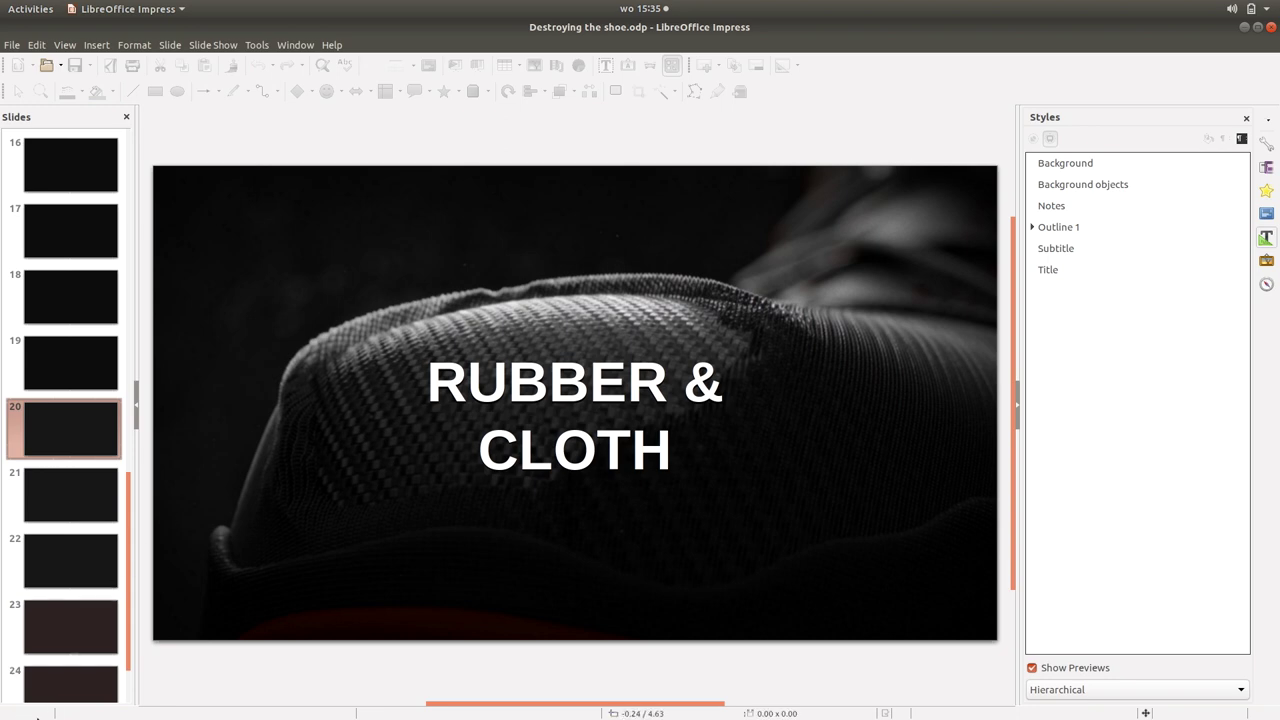
left_click(68, 497)
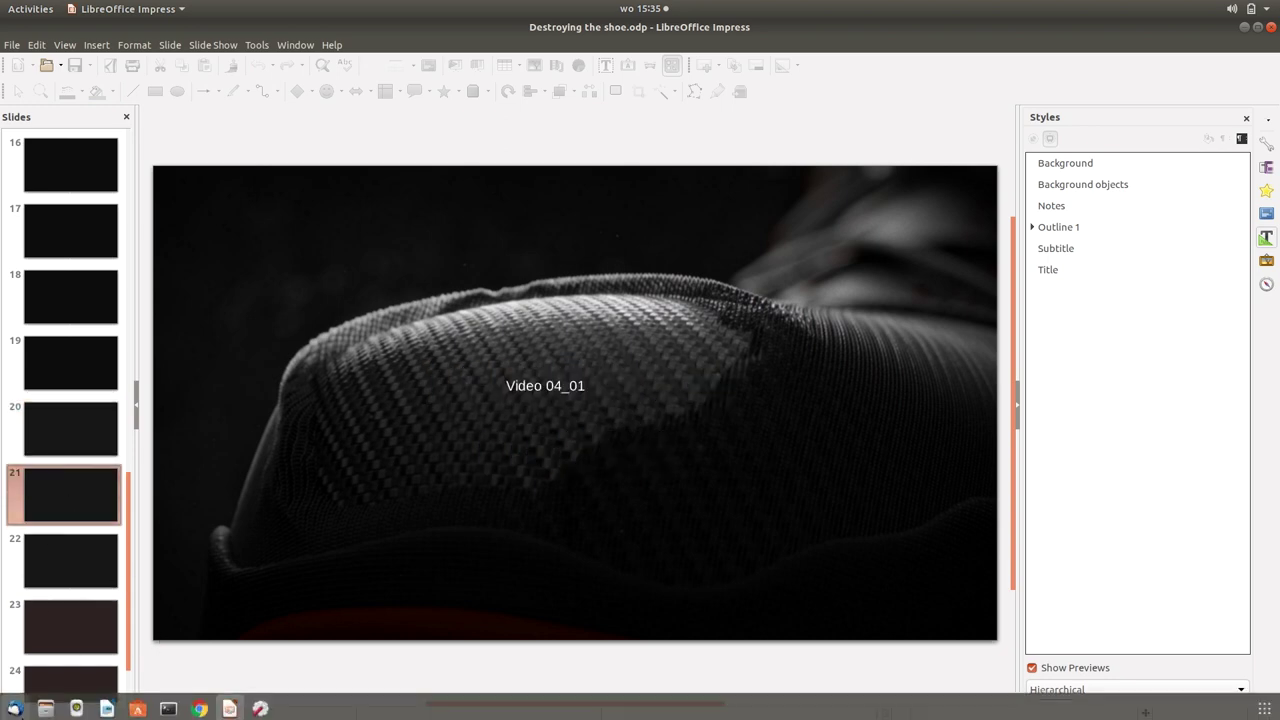
Open 1.mp4 from the 04_shoefront folder of the presentation files and let it play.
left_click(45, 708)
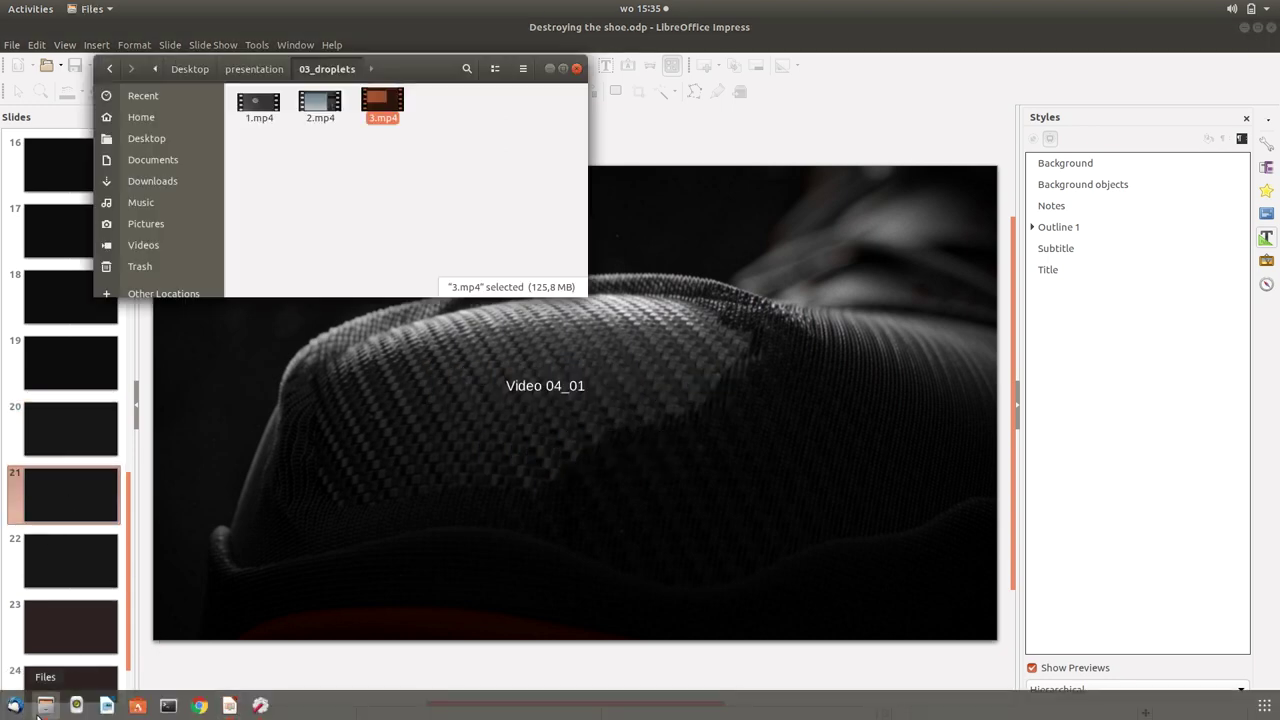
left_click(110, 69)
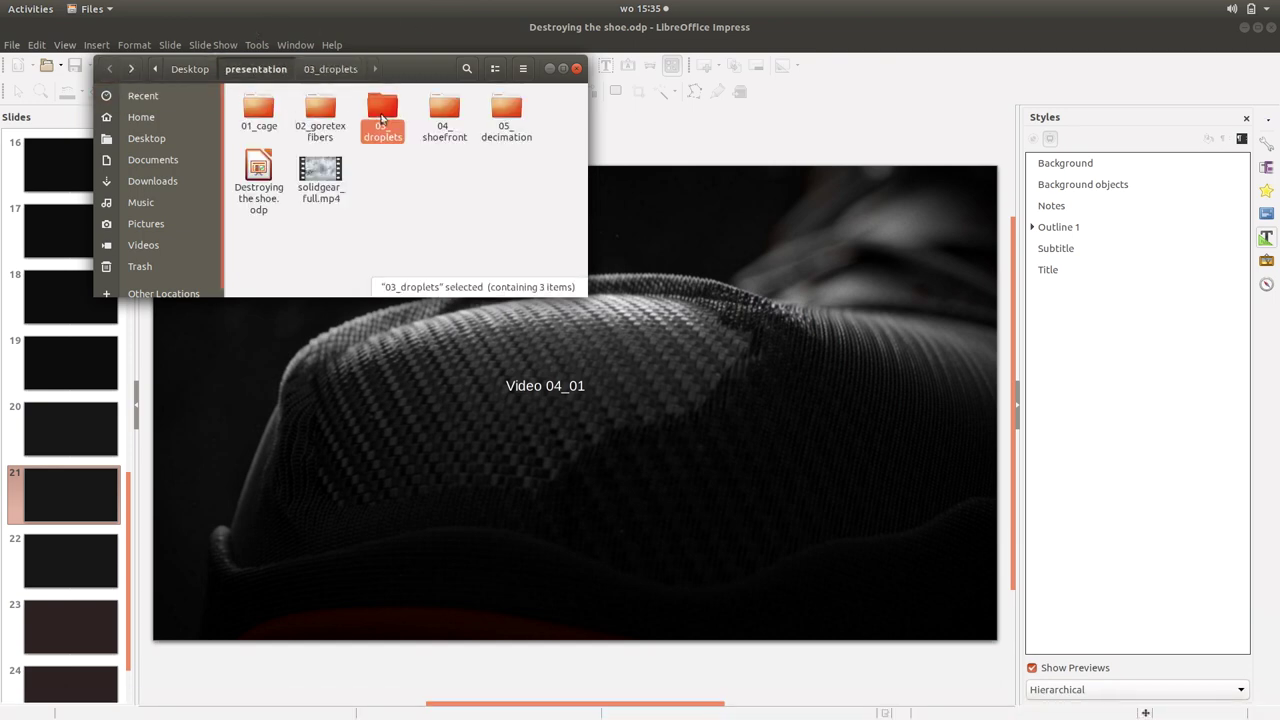
double_click(446, 117)
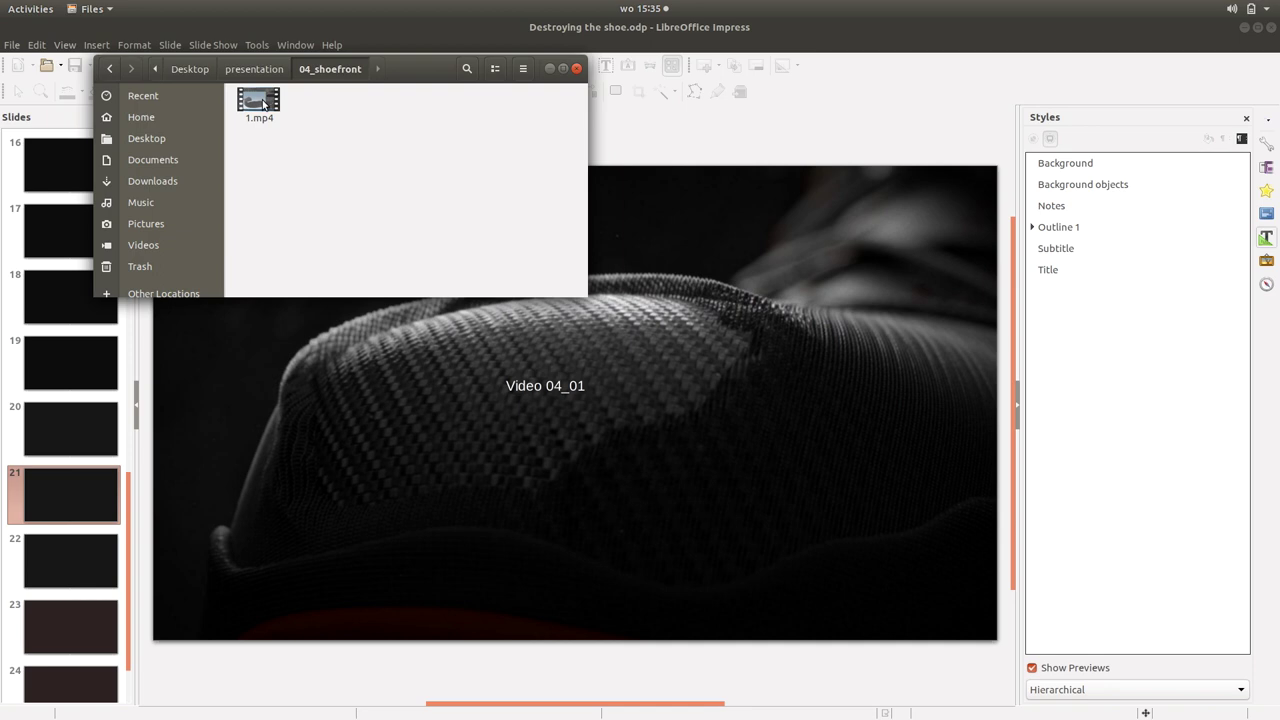
double_click(259, 101)
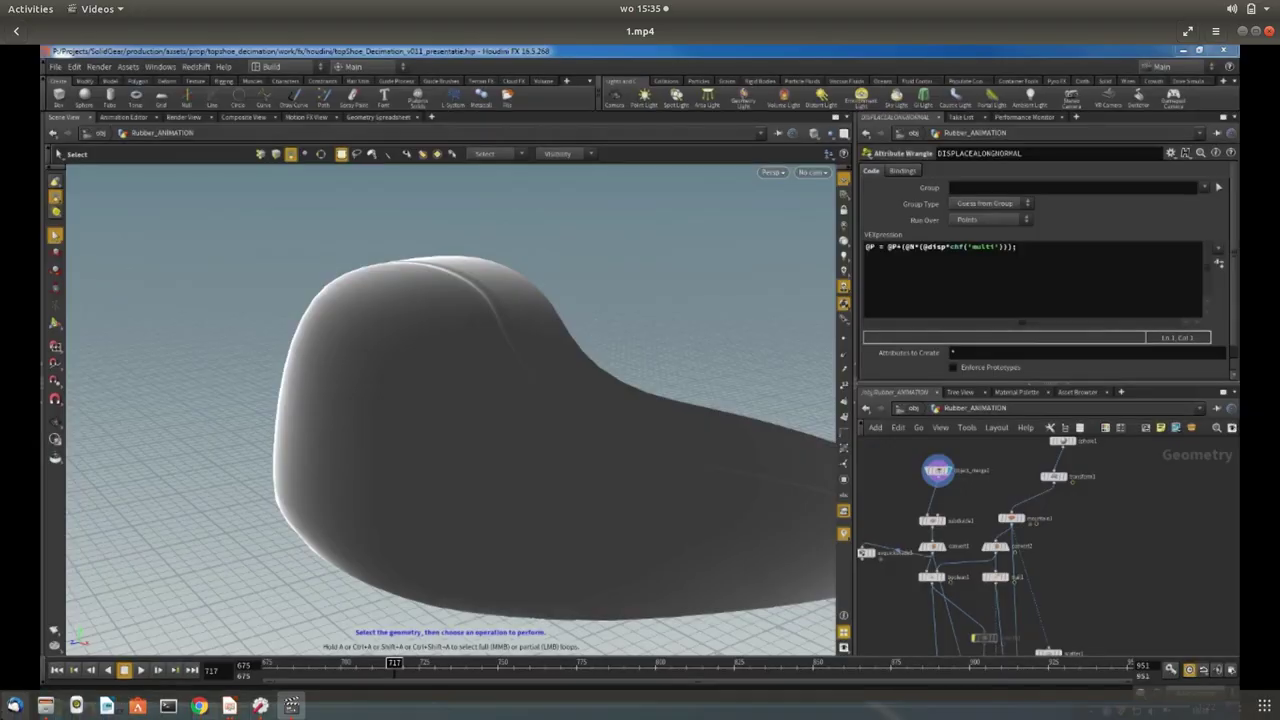
mouse_move(312, 613)
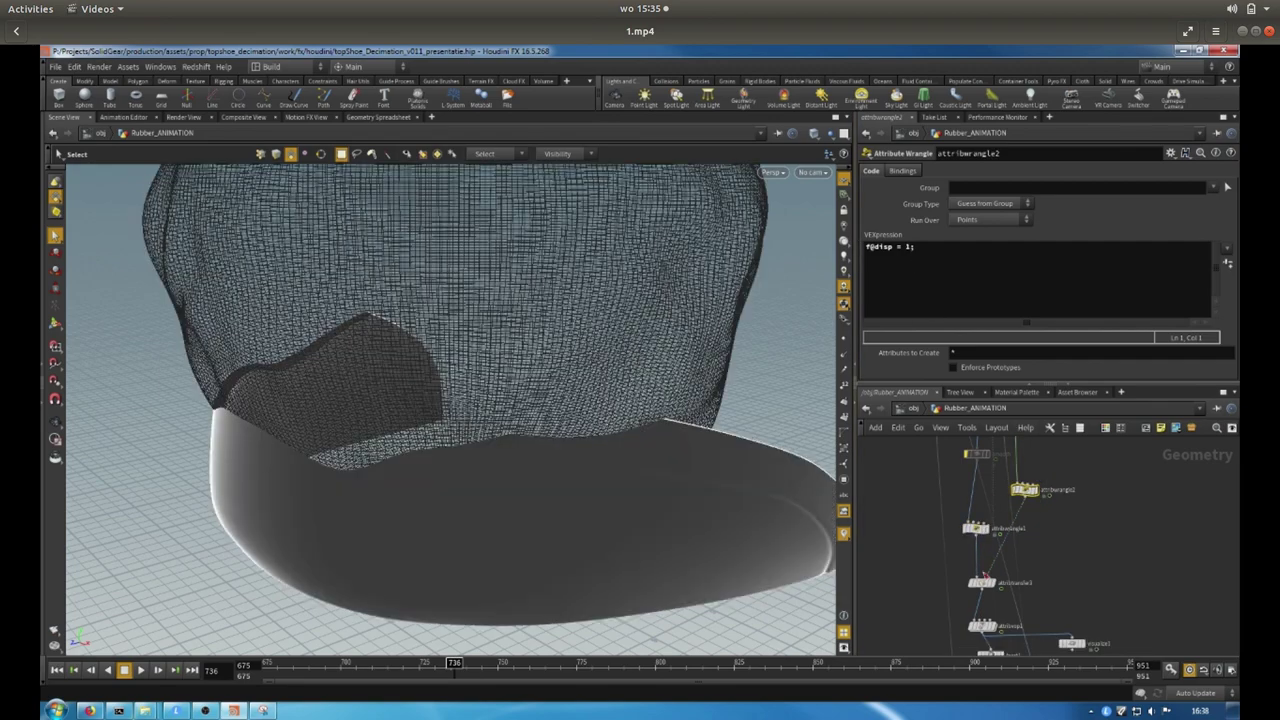
Display the attribvop1 result in Rubber_ANIMATION, look inside its VEX network and return to view its ramp parameter.
left_click(968, 582)
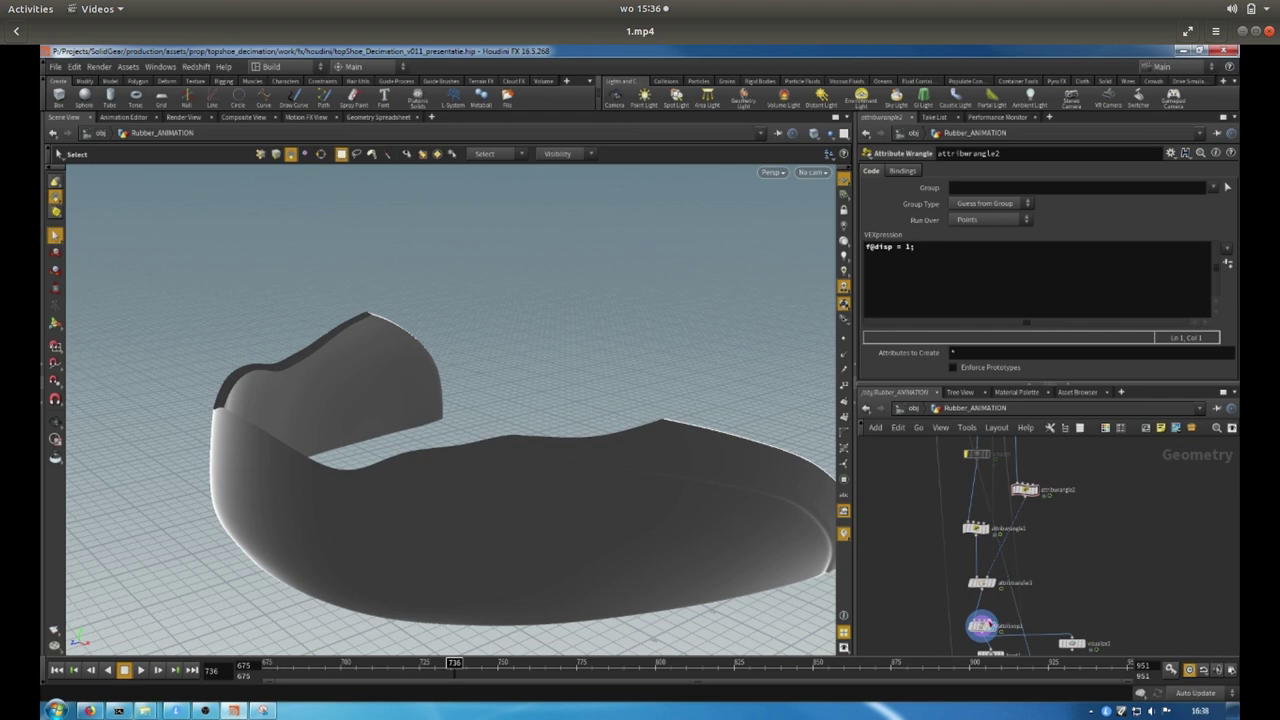
left_click(980, 624)
left_click_drag(569, 450, 430, 450)
middle_click_drag(985, 622, 997, 487)
double_click(997, 482)
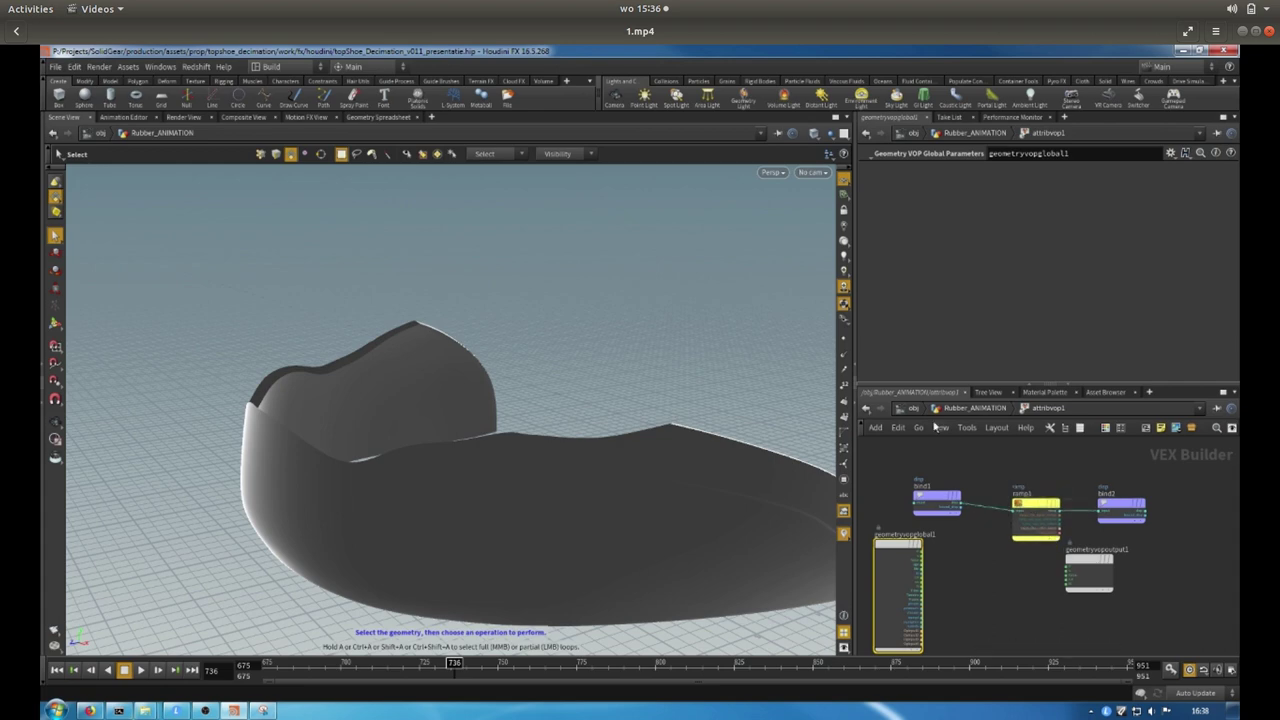
left_click(968, 408)
scroll(1046, 297, "down", 3)
scroll(1046, 297, "up", 1)
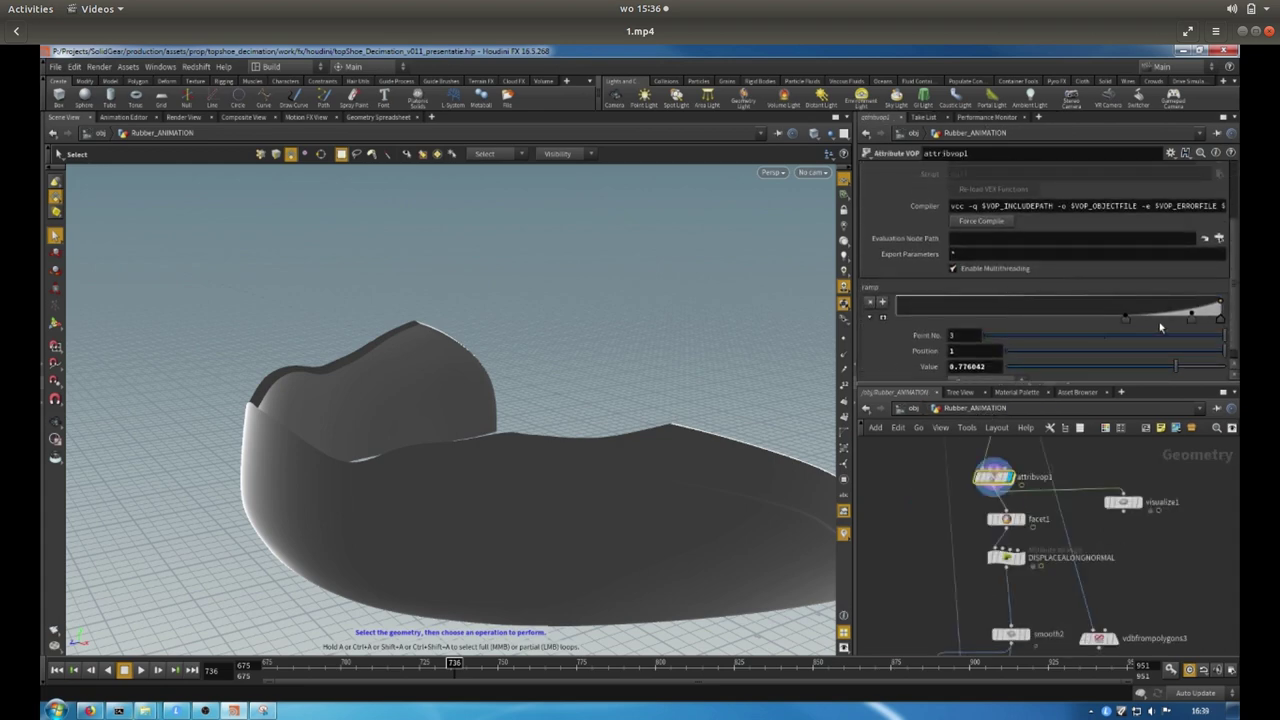
Display the DISPLACEALONGNORMAL result, view the rubber's cut edge up close and scrub to frame 742.
left_click(1035, 545)
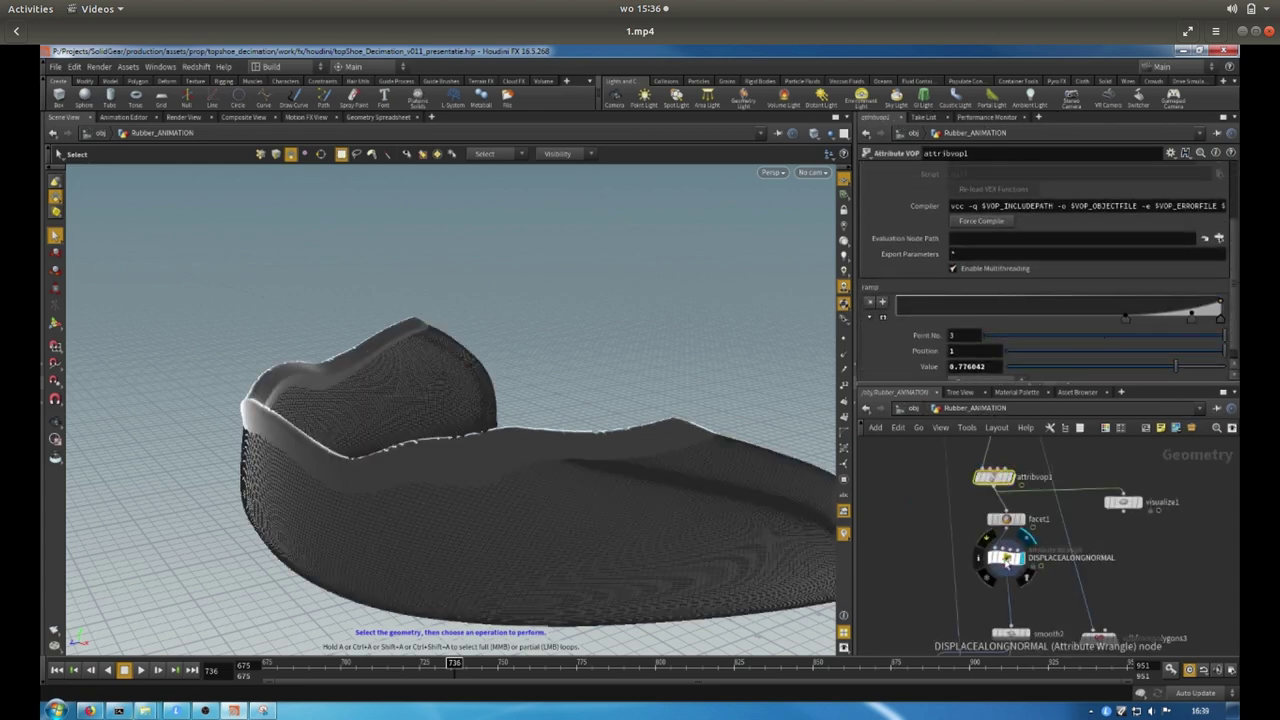
left_click(1005, 557)
key("Escape")
left_click_drag(620, 330, 468, 428)
key("s")
left_click(473, 664)
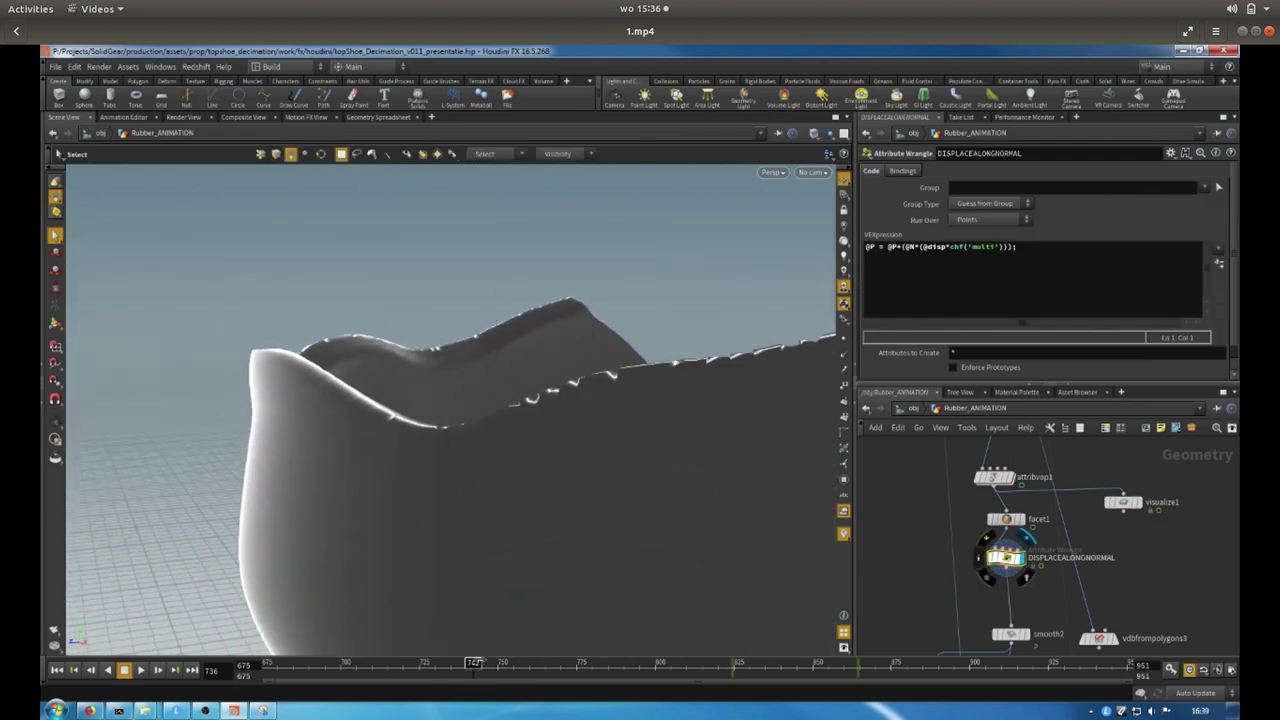
Scrub to frame 748 and examine the displaced rubber edge from different angles.
key("Escape")
left_click_drag(335, 368, 420, 378)
key("s")
left_click(500, 677)
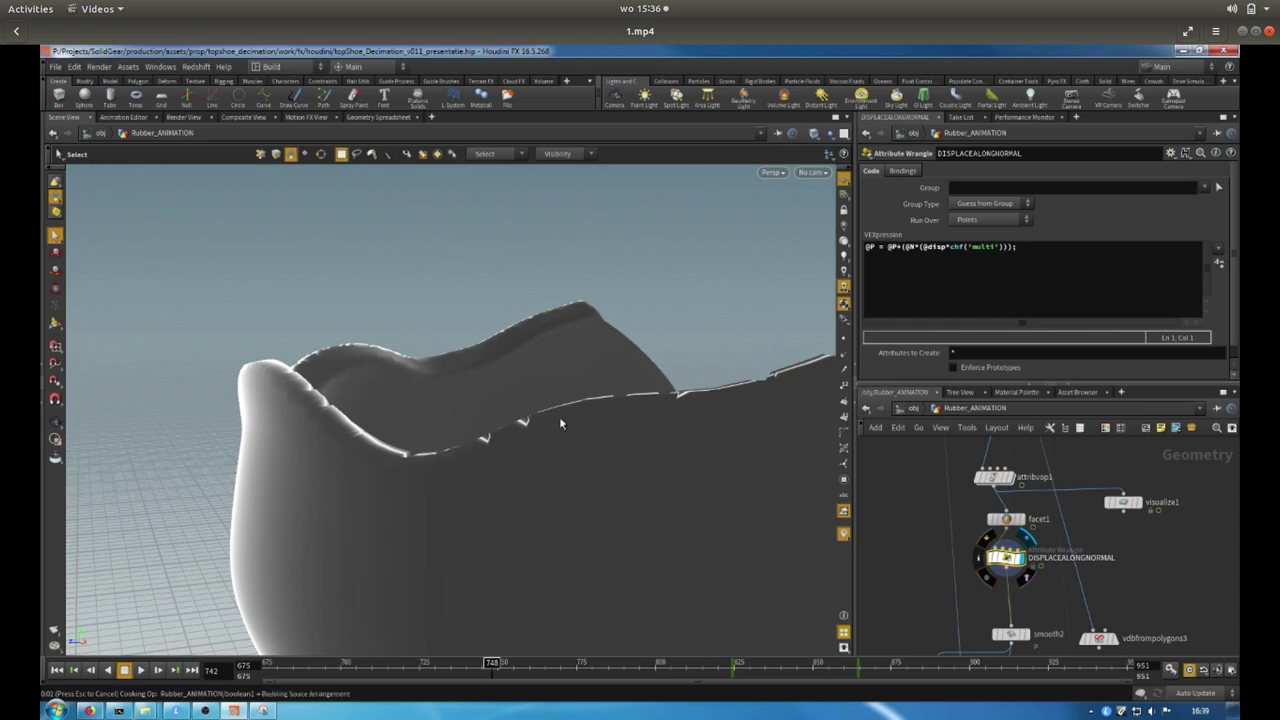
key("Escape")
left_click_drag(420, 389, 510, 405)
key("s")
Display the smooth2 result on the rubber, followed by the convertvdb1 polygon surface.
middle_click_drag(931, 587, 892, 440)
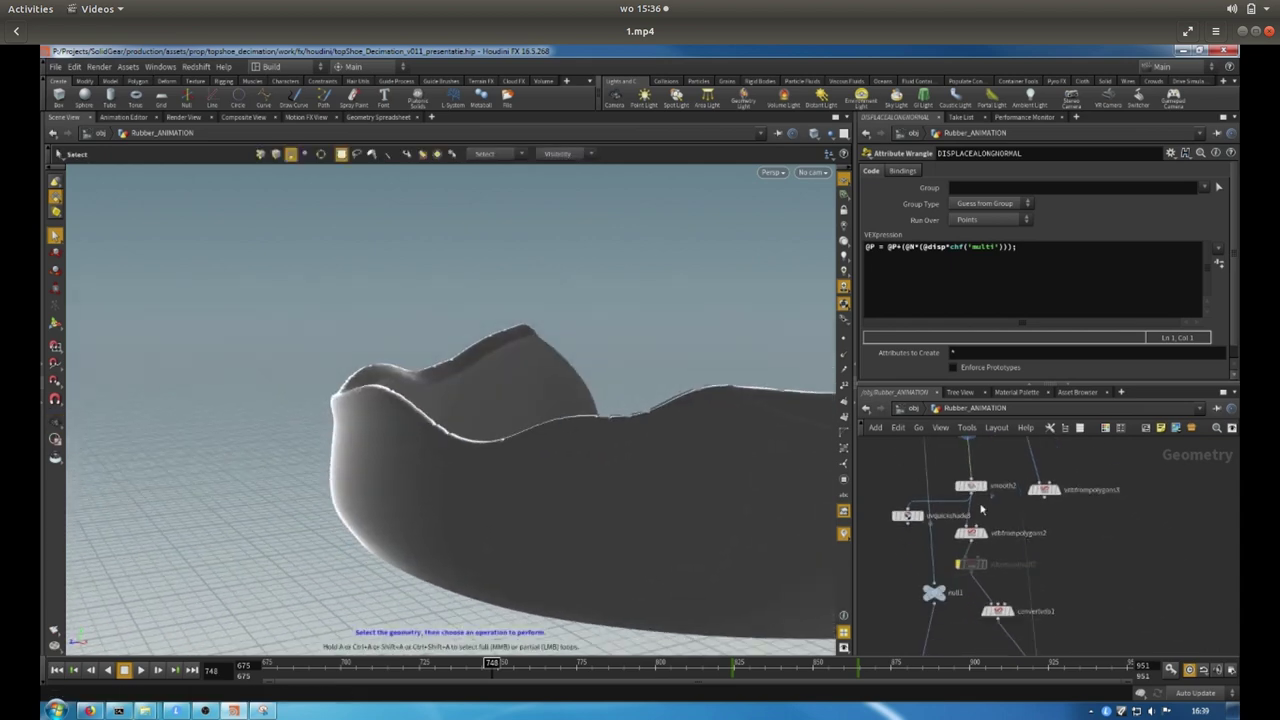
left_click(987, 472)
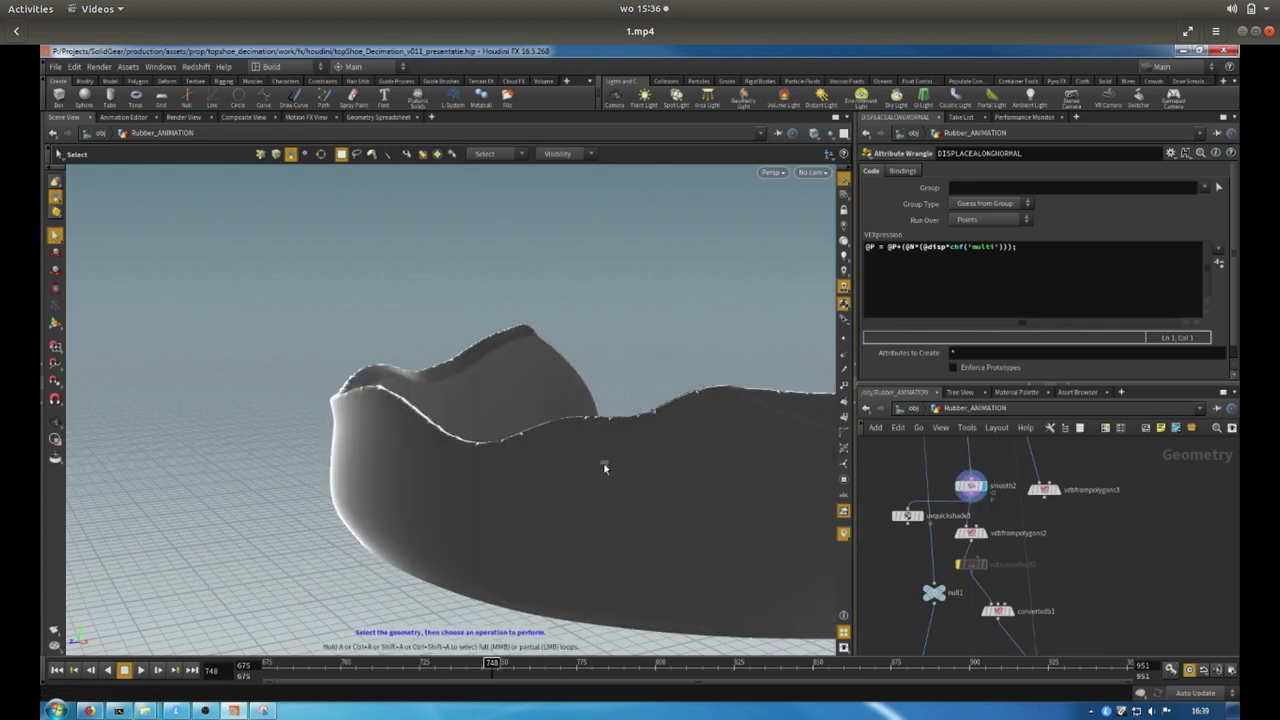
middle_click_drag(1011, 615, 988, 523)
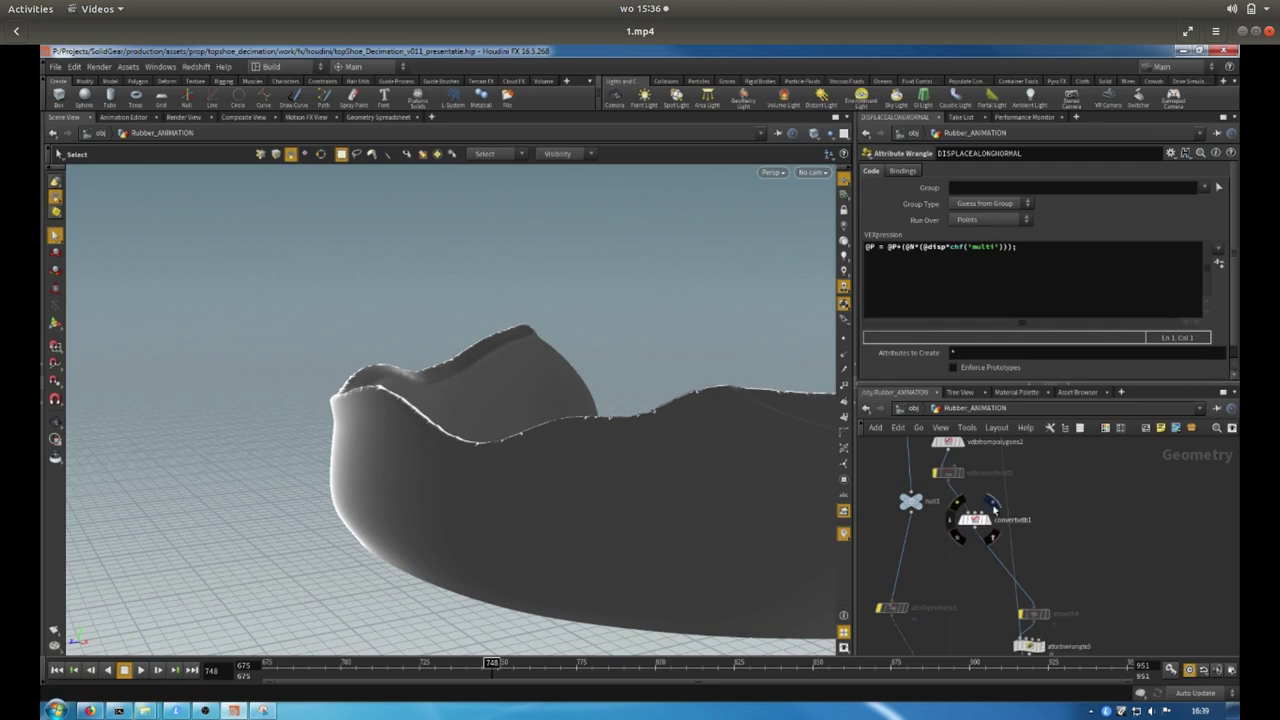
left_click(996, 519)
left_click(974, 519)
mouse_move(663, 431)
left_mouse_down("alt")
mouse_move(540, 405)
mouse_move(663, 408)
left_mouse_up("alt")
Follow the network down from convertvdb1 and show the attribtransfer4 node that transfers the uv vertex attribute.
middle_click_drag(1000, 640, 926, 531)
left_click(953, 521)
scroll(926, 531, "down", 5)
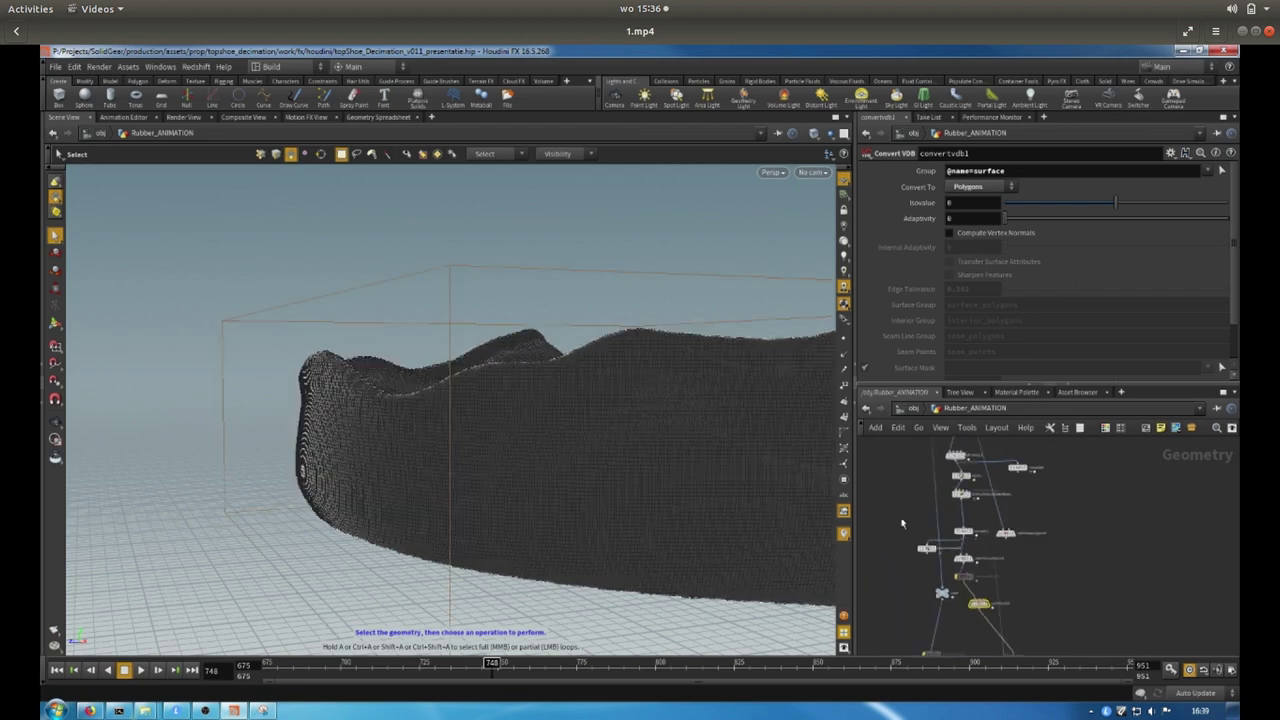
scroll(950, 522, "up", 5)
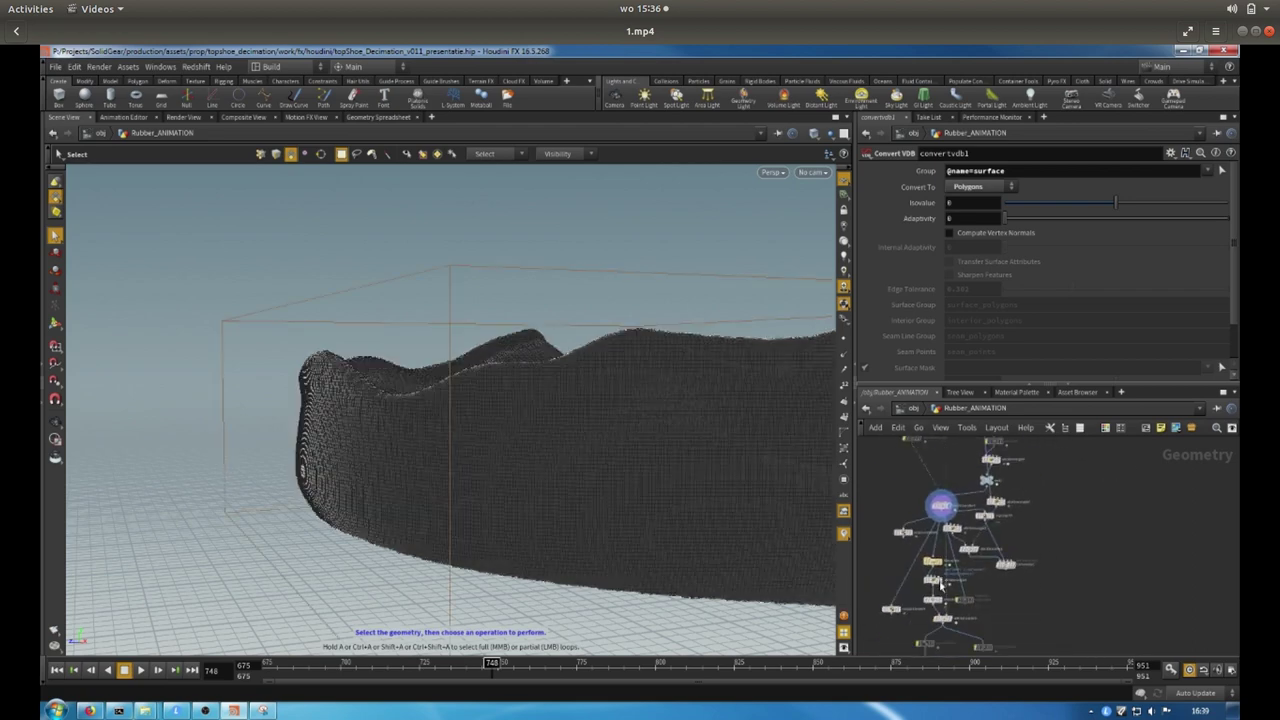
left_click(950, 522)
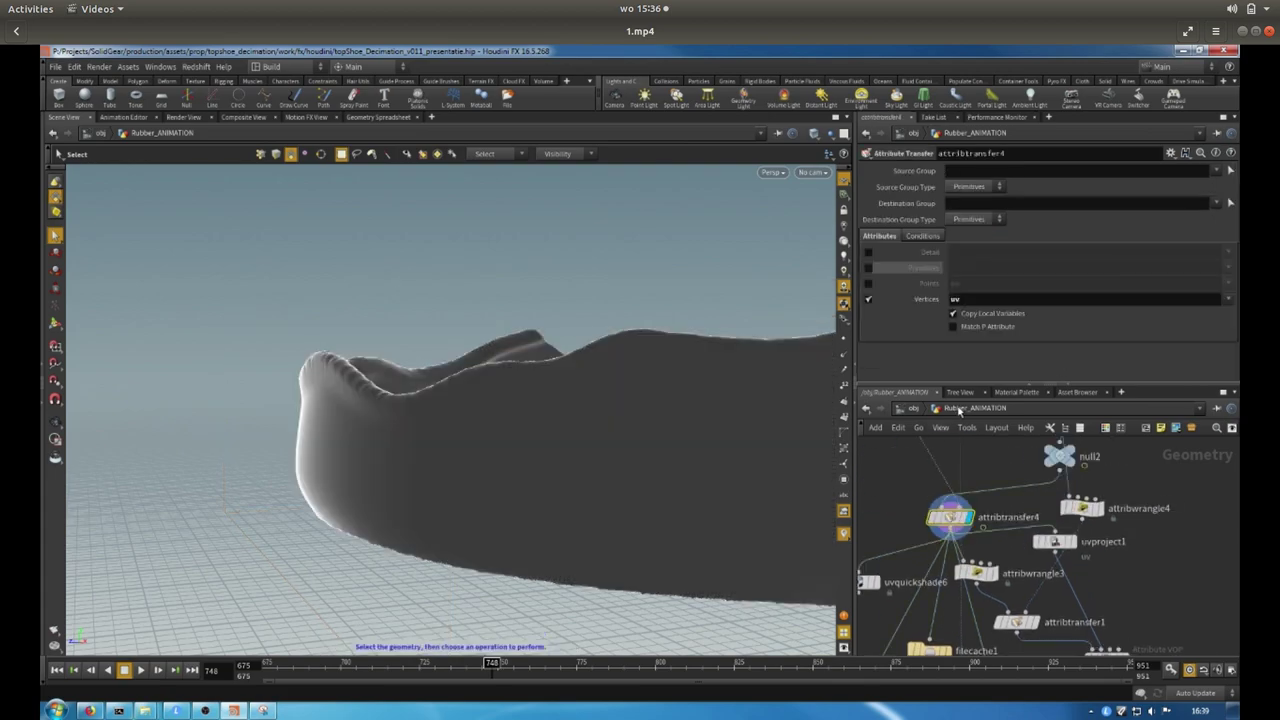
Display uvquickshade6 to check the transferred UVs on the rubber with the grid texture.
middle_click_drag(915, 522, 992, 534)
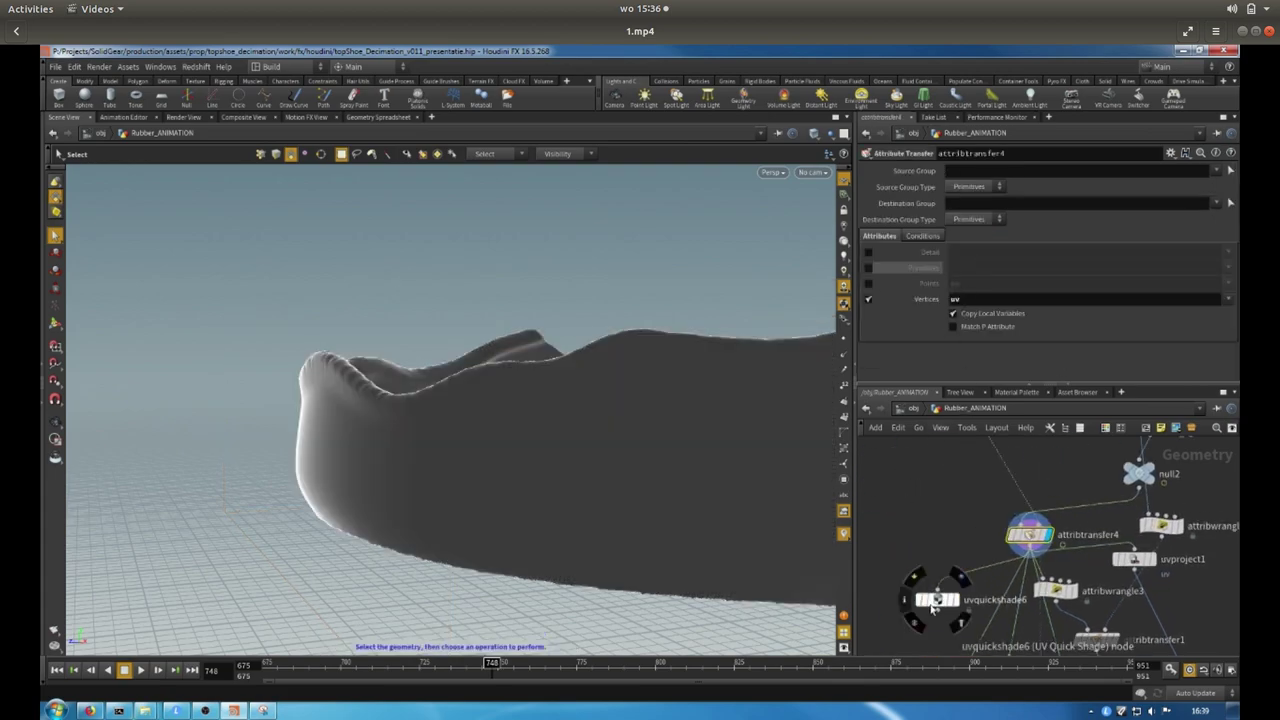
left_click(937, 599)
left_click_drag(540, 461, 455, 428, "alt")
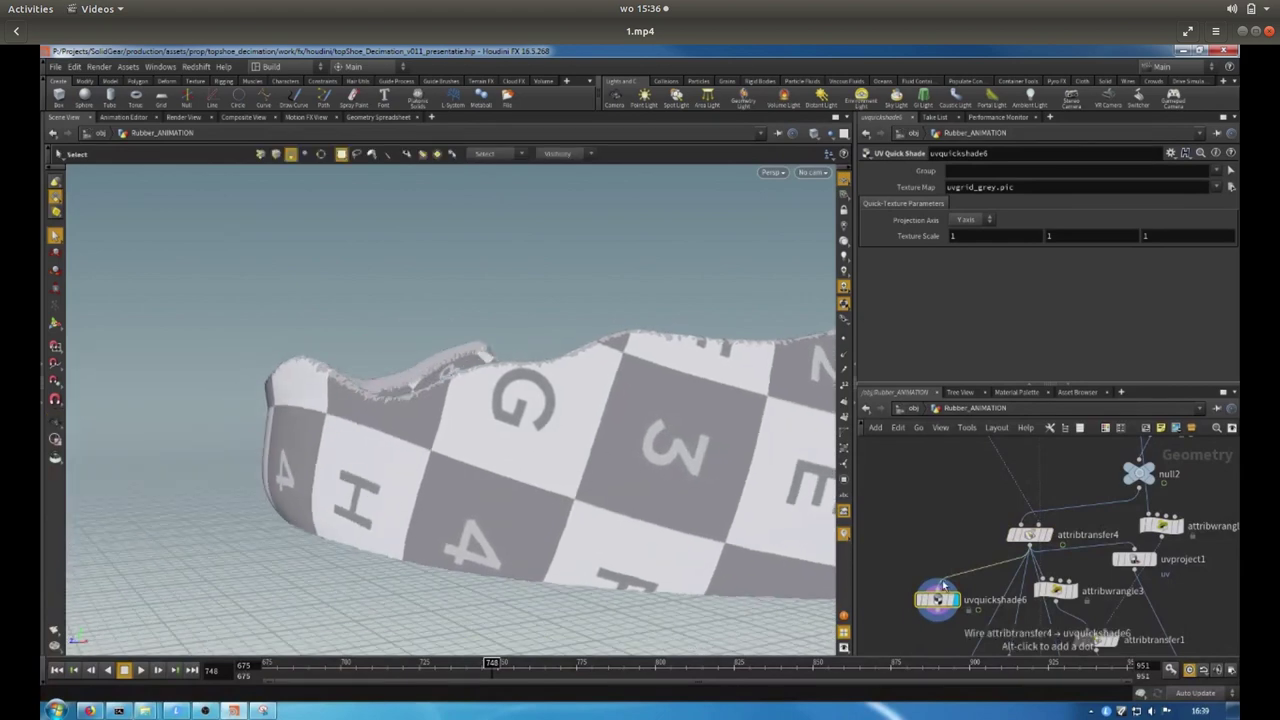
scroll(940, 440, "down", 5)
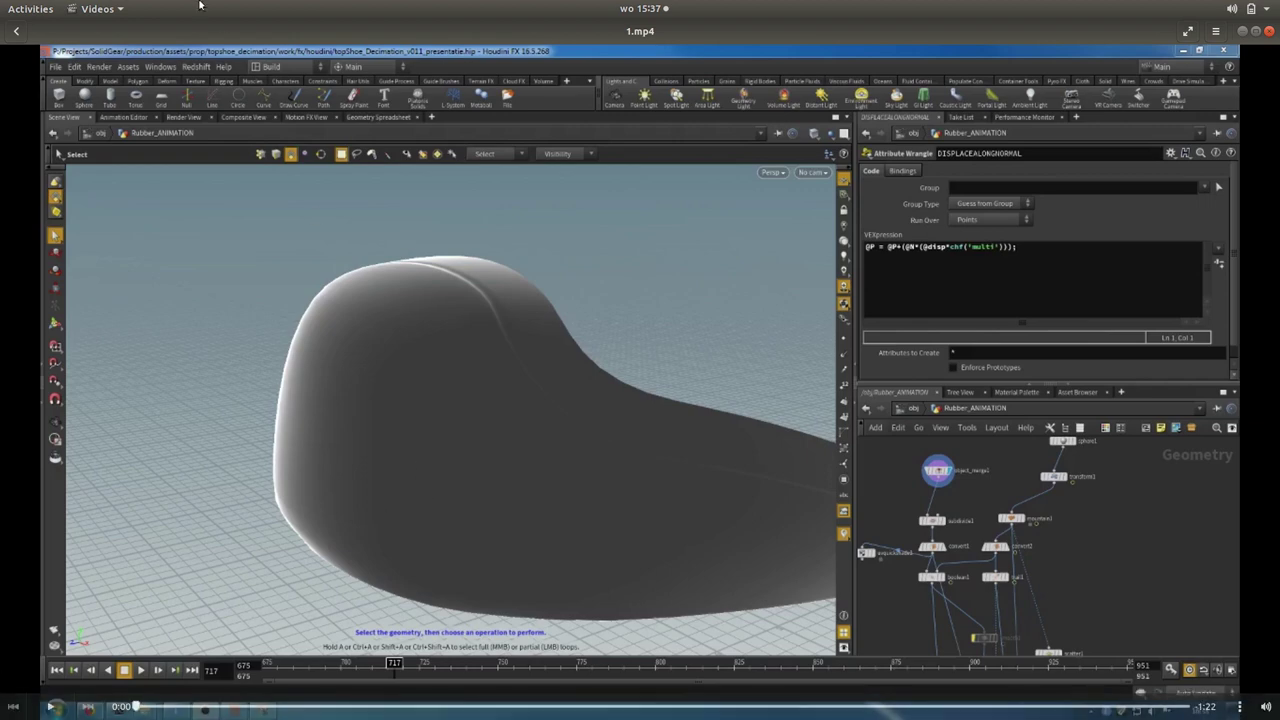
Close 1.mp4, return to the Destroying the shoe.odp presentation and show slide 22 with the cloth image grid.
left_click(1268, 31)
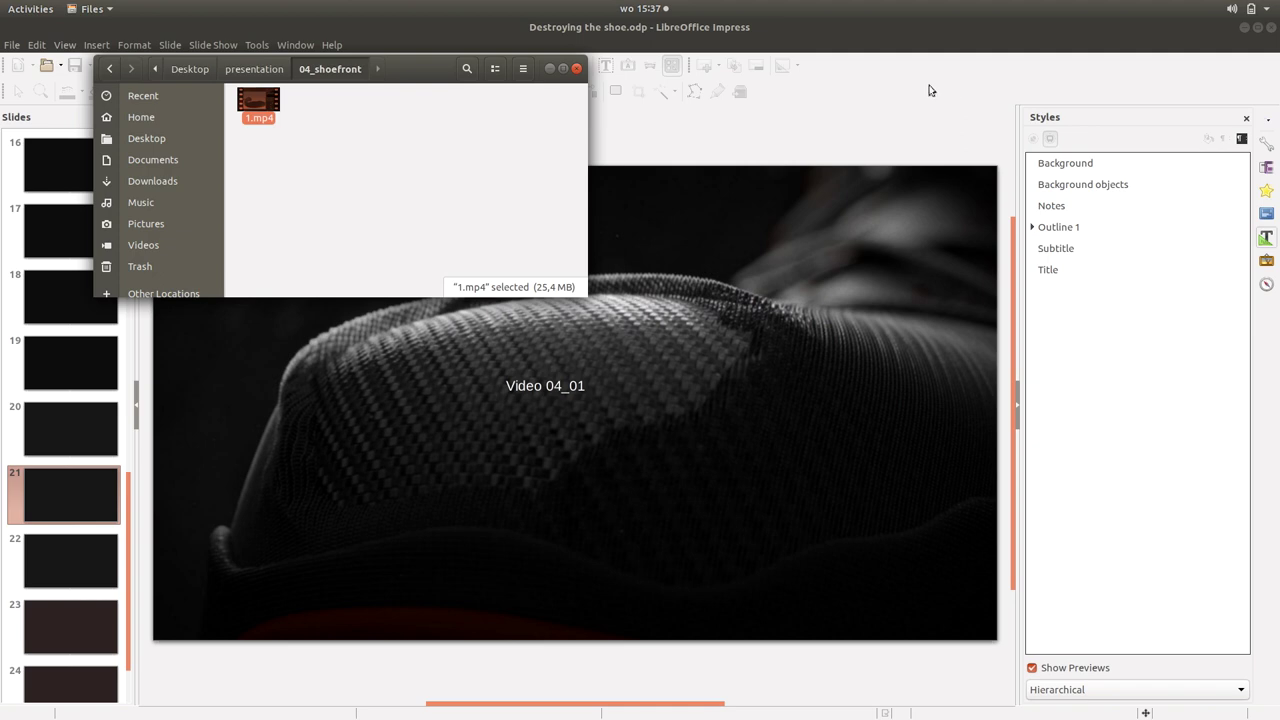
left_click(67, 548)
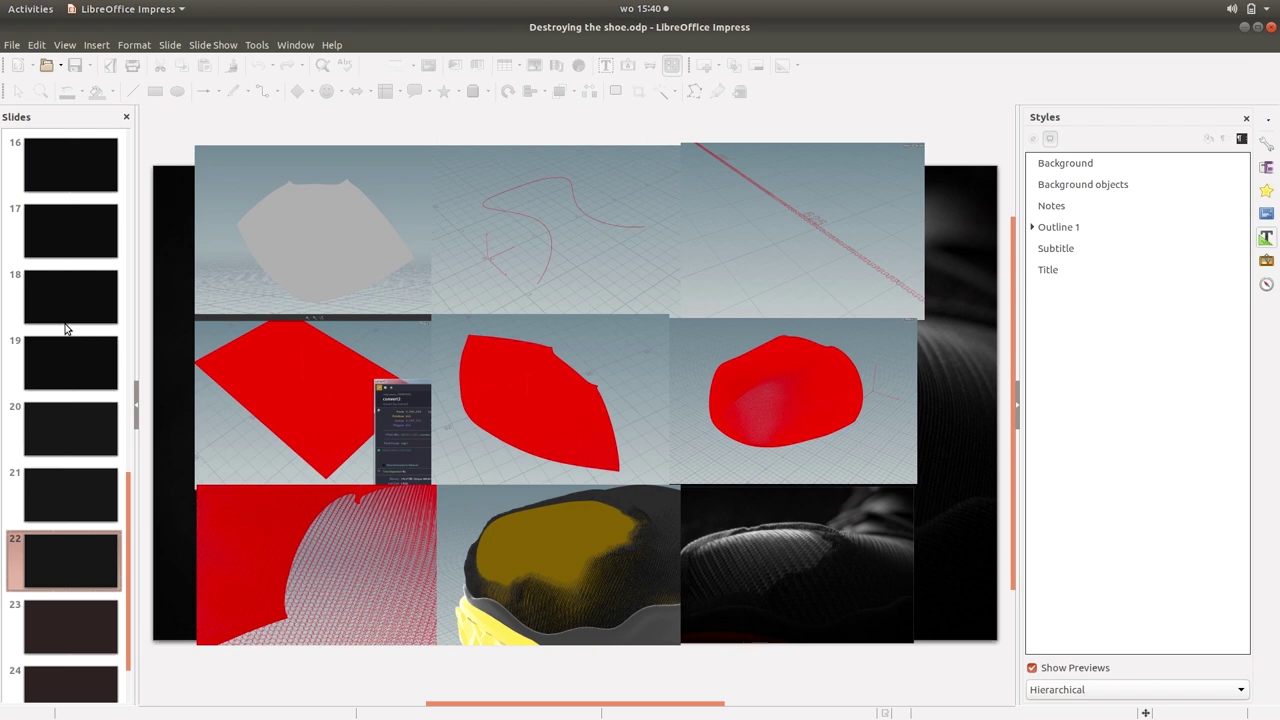
Show slide 23, SOLE DISINTERGRATION, followed by slide 24, labelled Video 05_01.
left_click(68, 616)
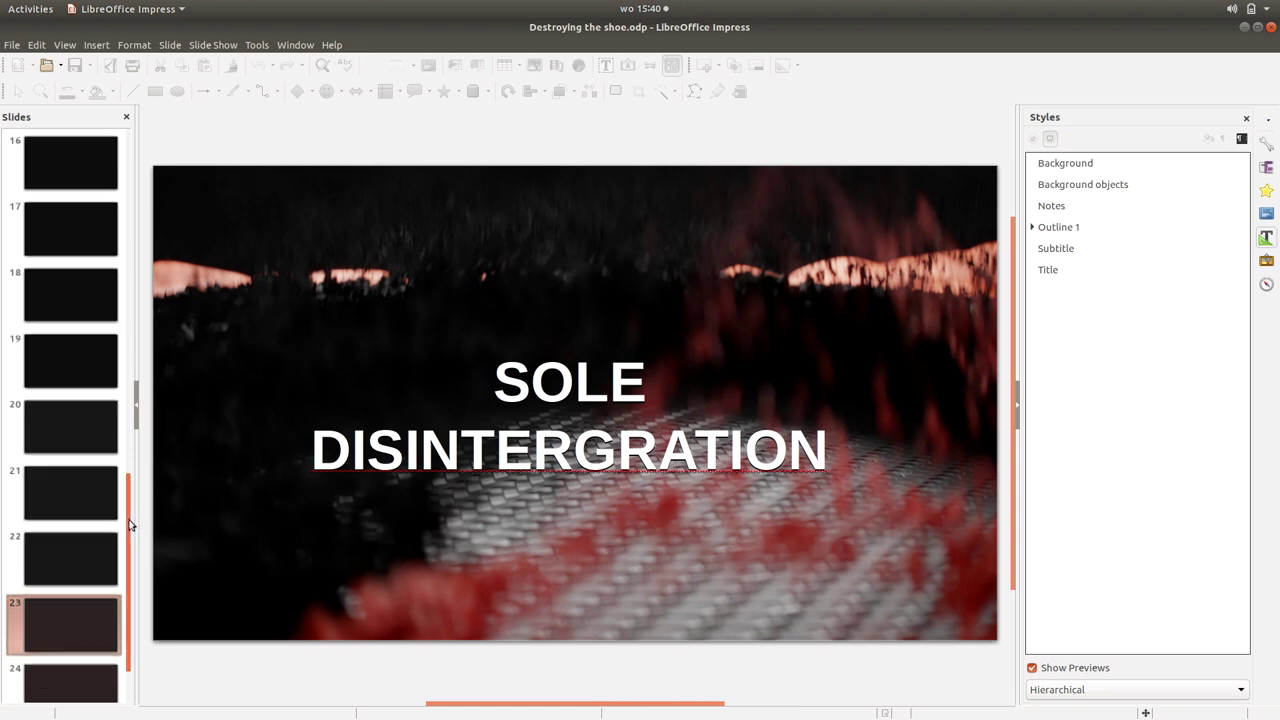
scroll(128, 606, "down", 2)
left_click_drag(103, 594, 95, 539)
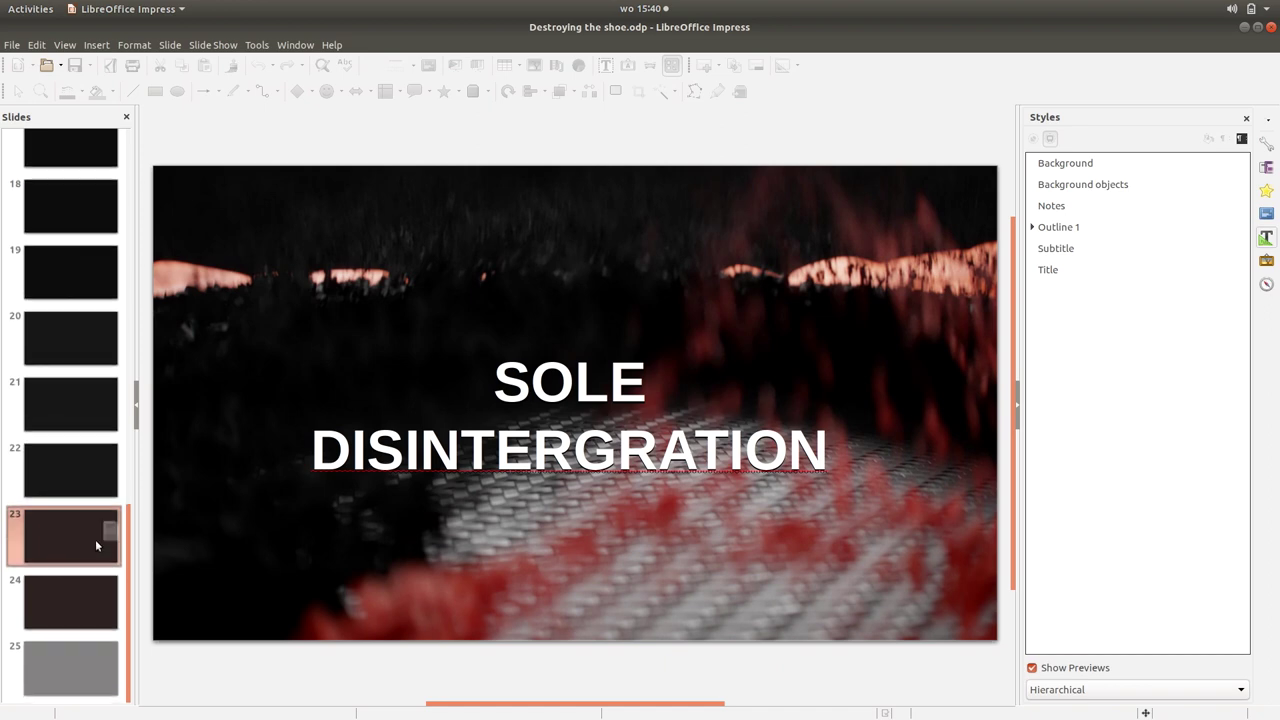
left_click(75, 603)
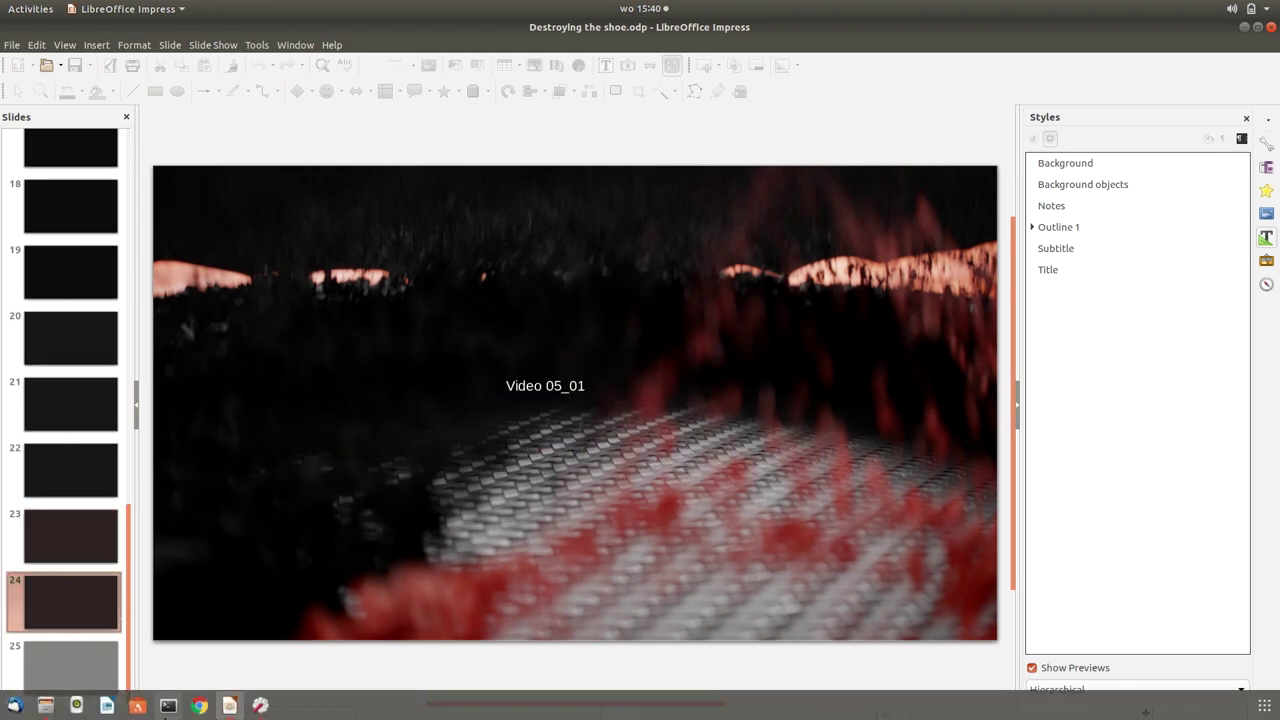
Open 1.mp4 from the 05_decimation folder of the presentation files and start playing it.
left_click(45, 705)
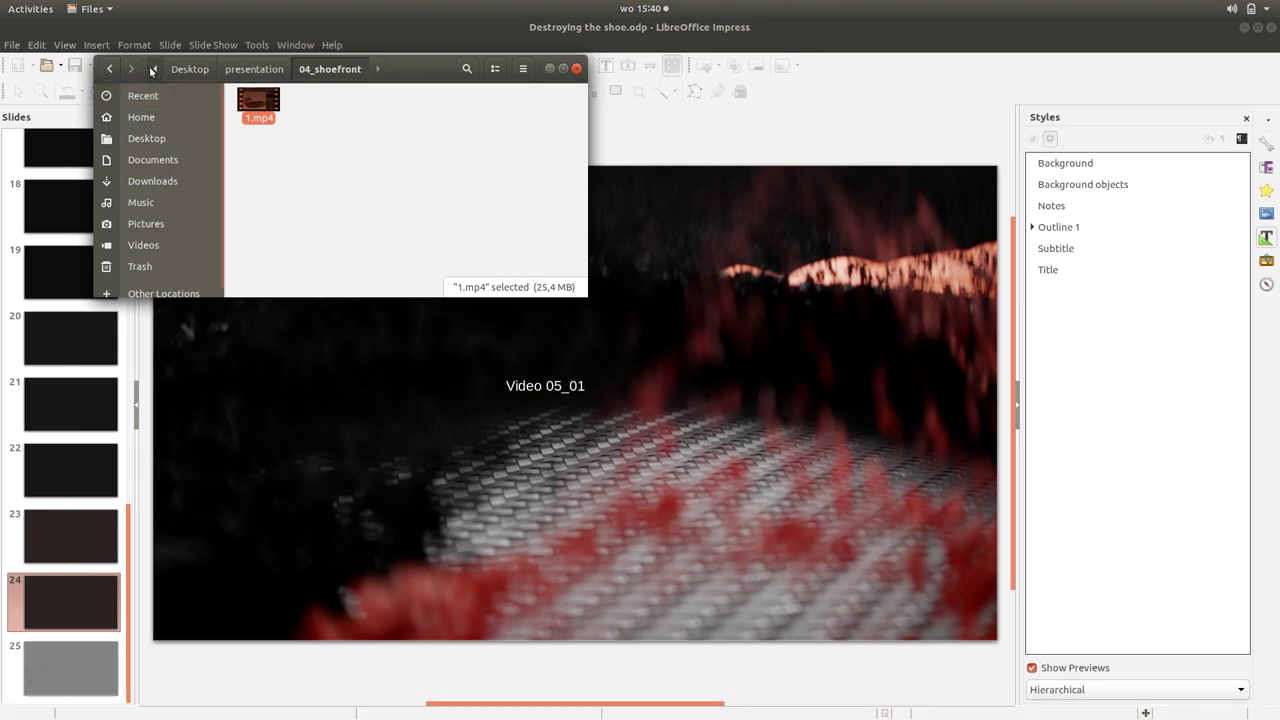
left_click(110, 68)
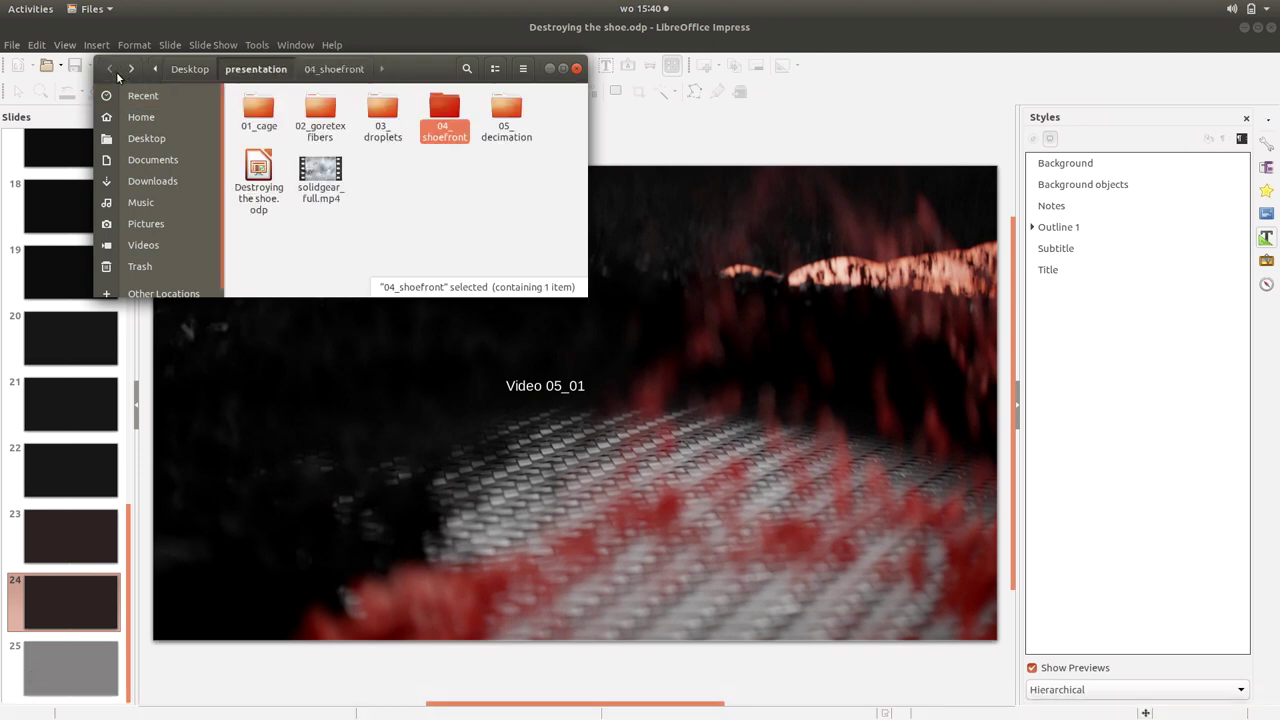
double_click(505, 132)
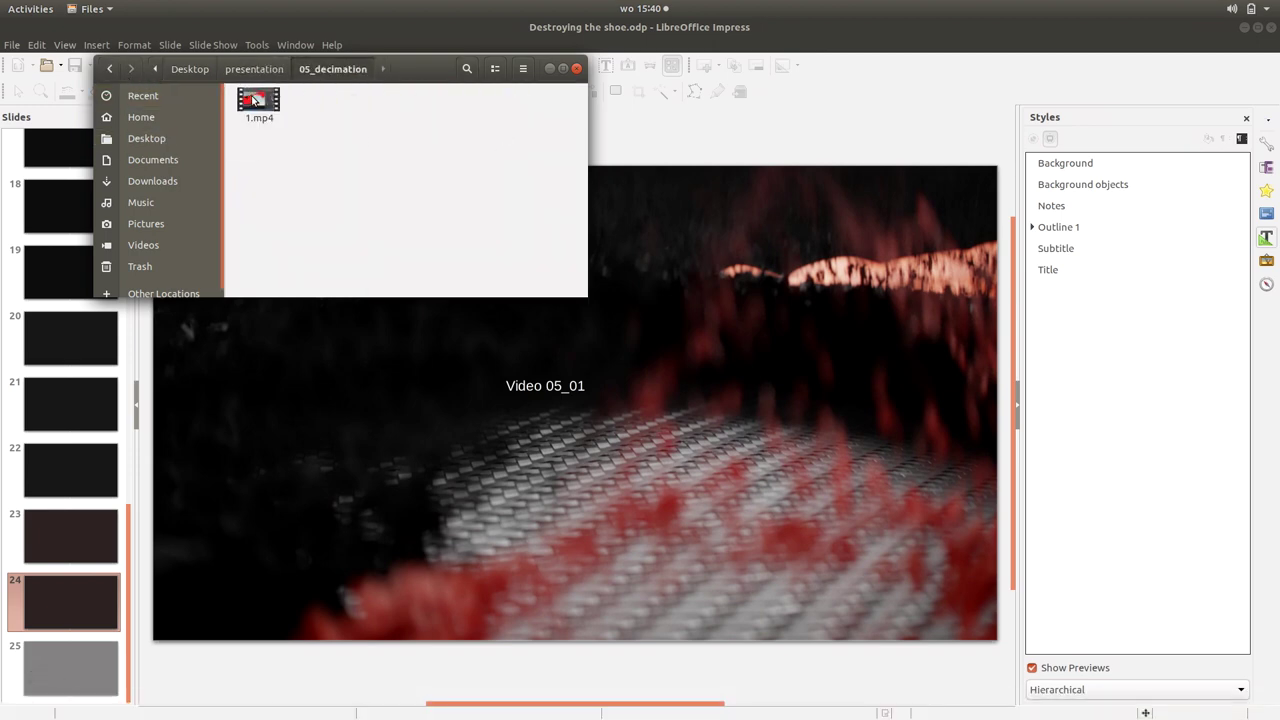
double_click(253, 99)
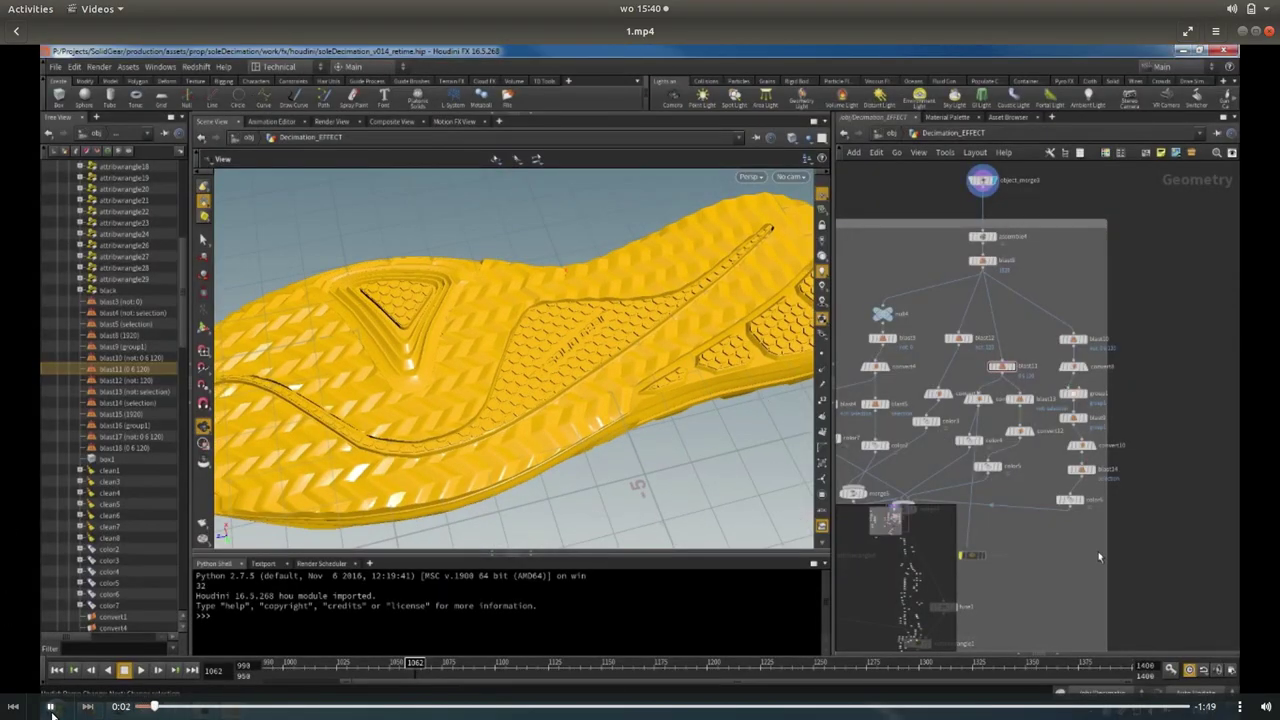
Pause the sole decimation video at 0:02, resume it, pause again at 0:06 on the red and black sole, and resume playback.
left_click(50, 707)
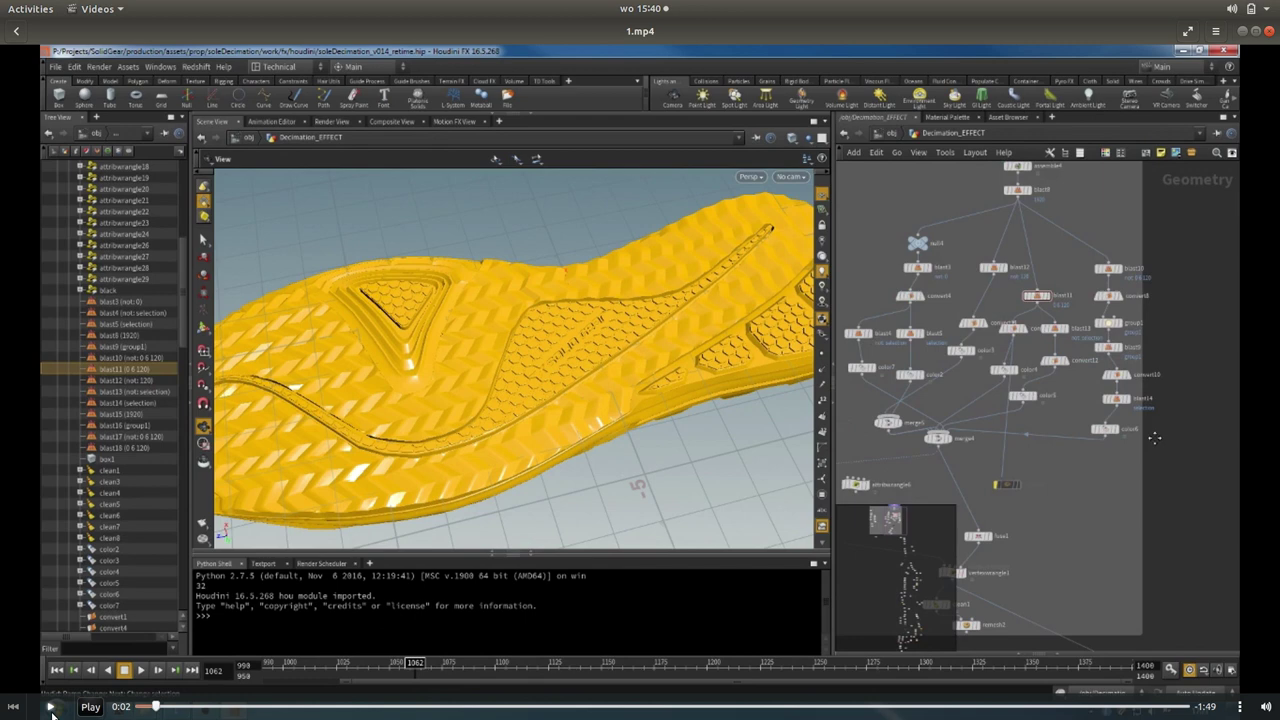
left_click(51, 708)
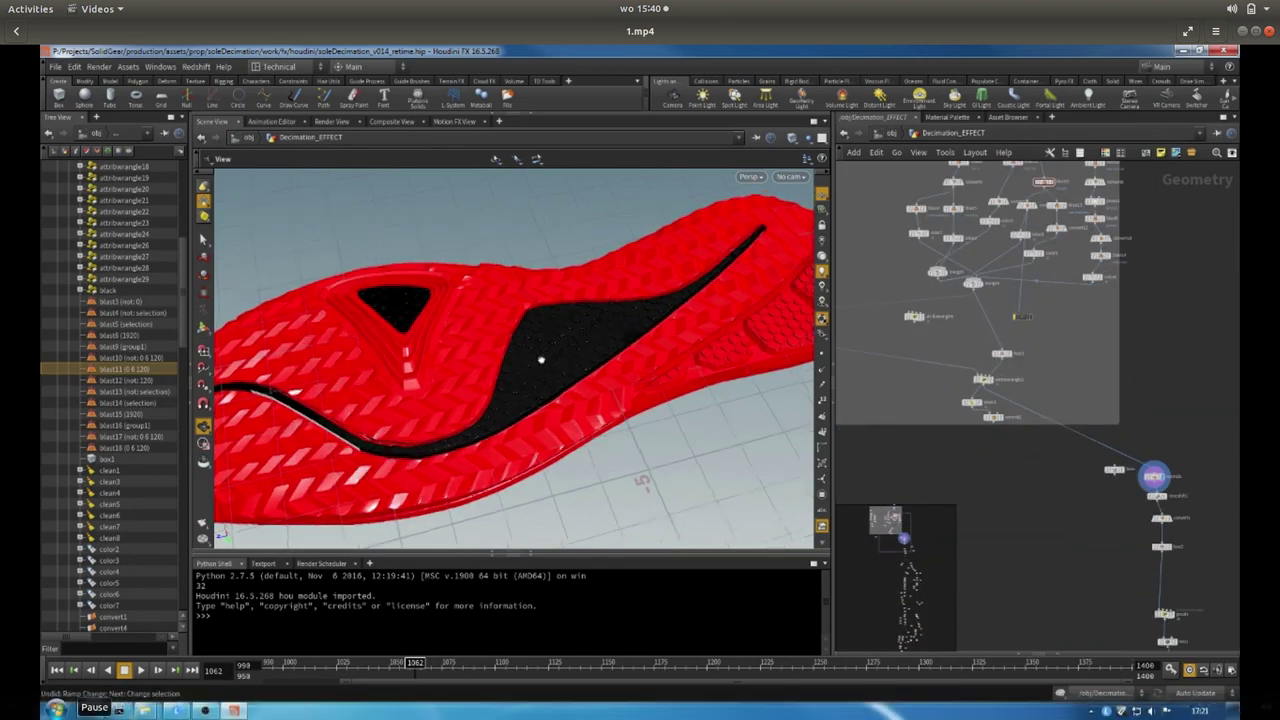
left_click(51, 708)
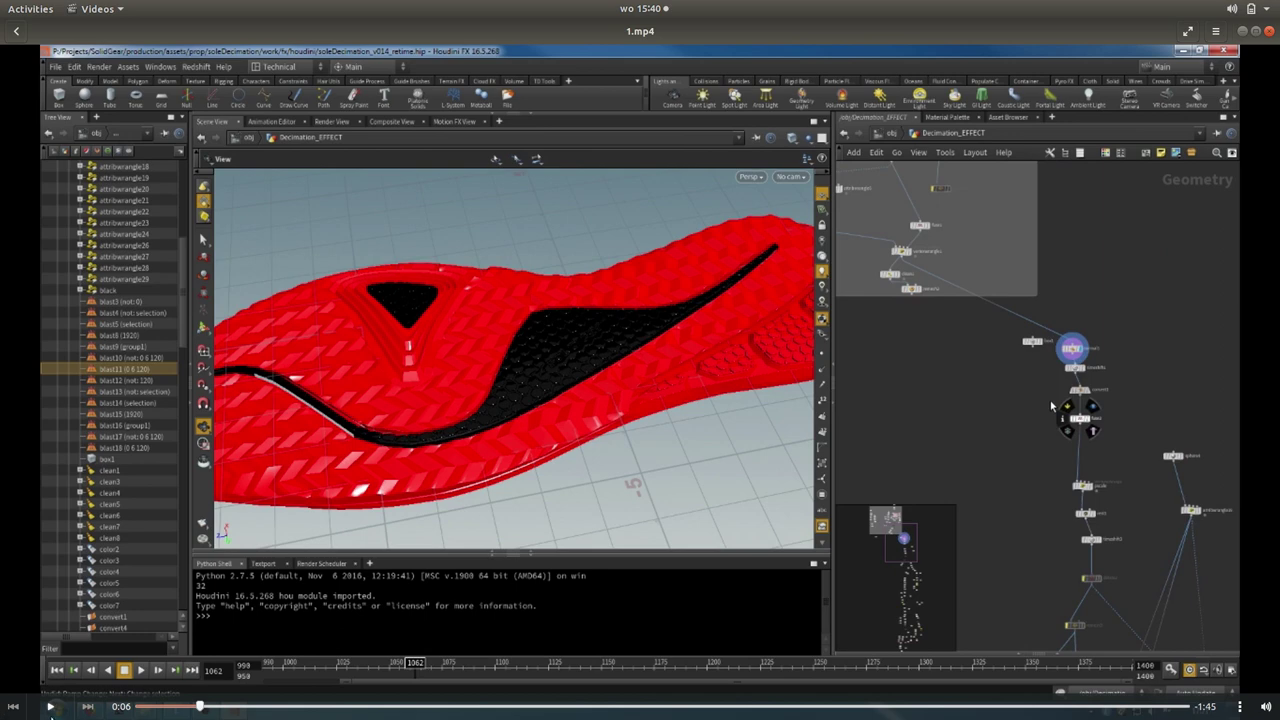
left_click(50, 706)
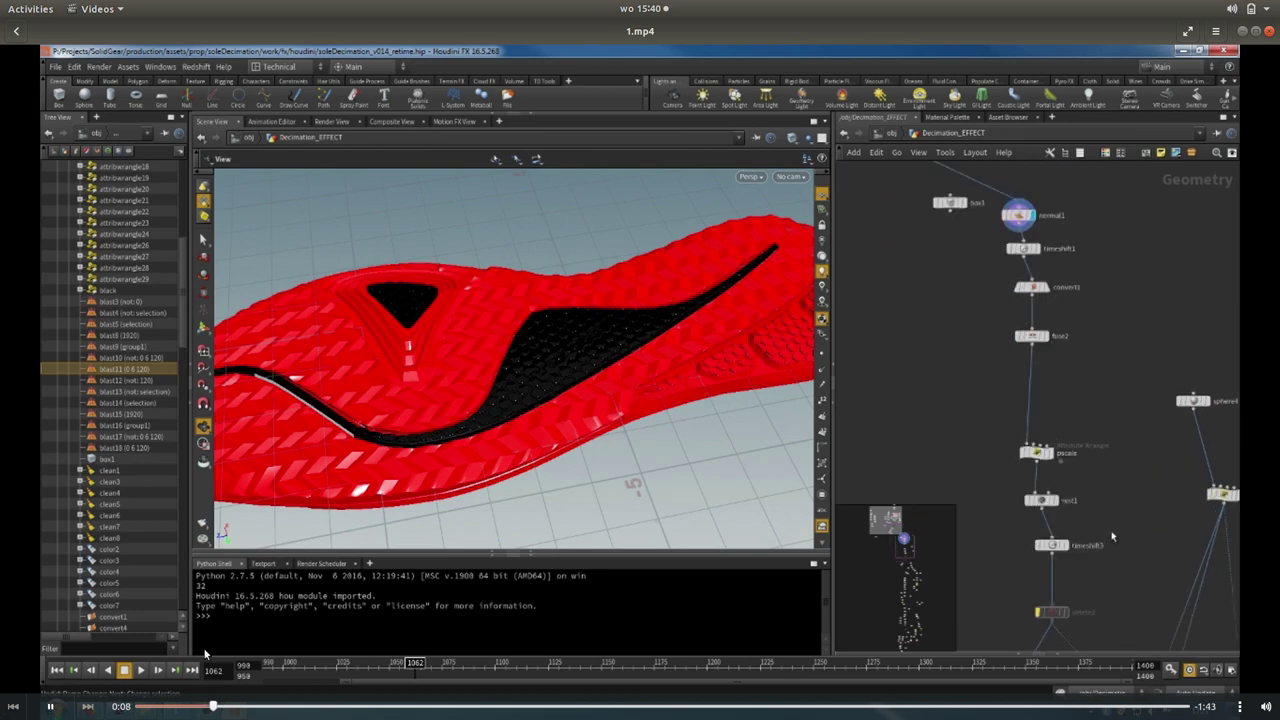
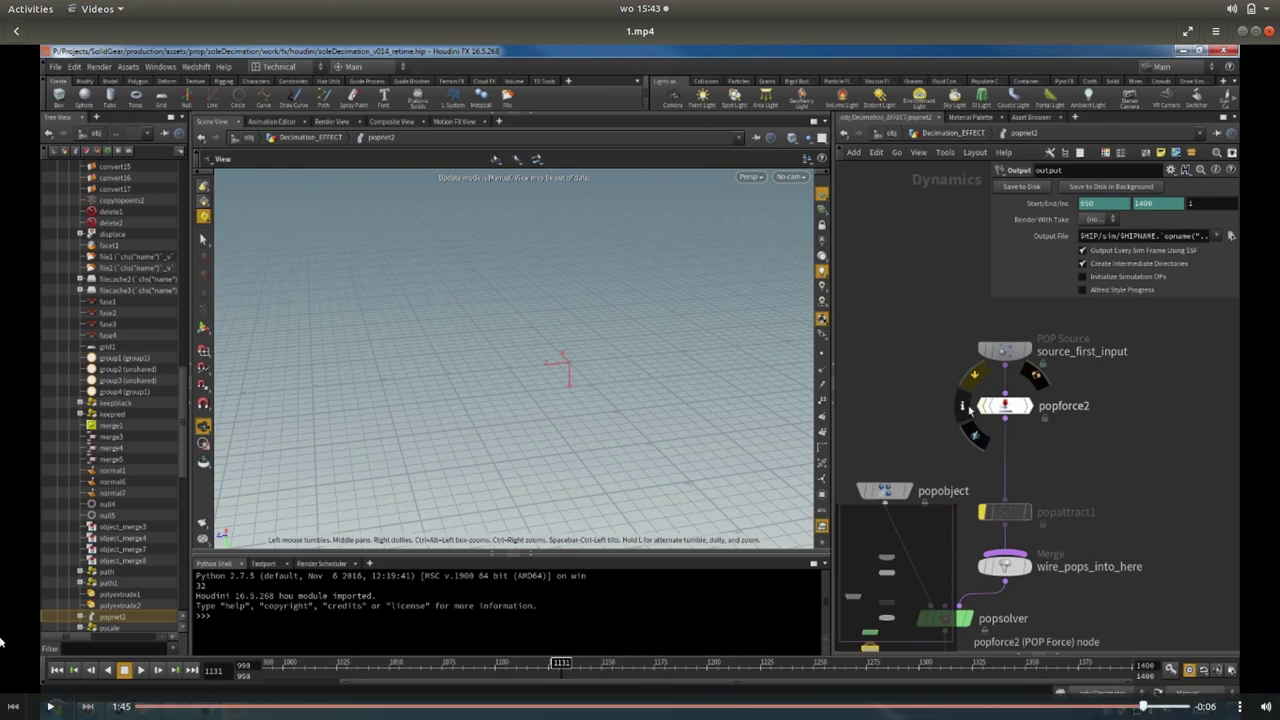
Go back to the presentation folder in the file manager and play solidgear_full.mp4.
mouse_move(5, 708)
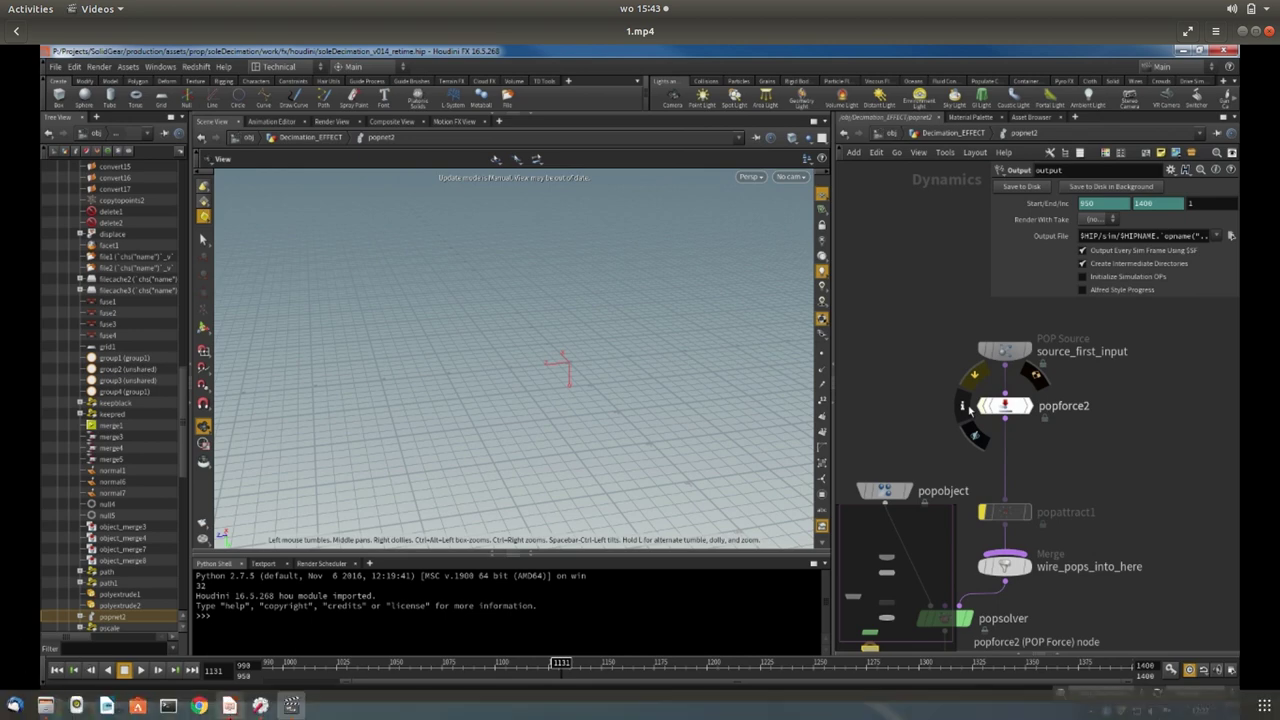
left_click(45, 706)
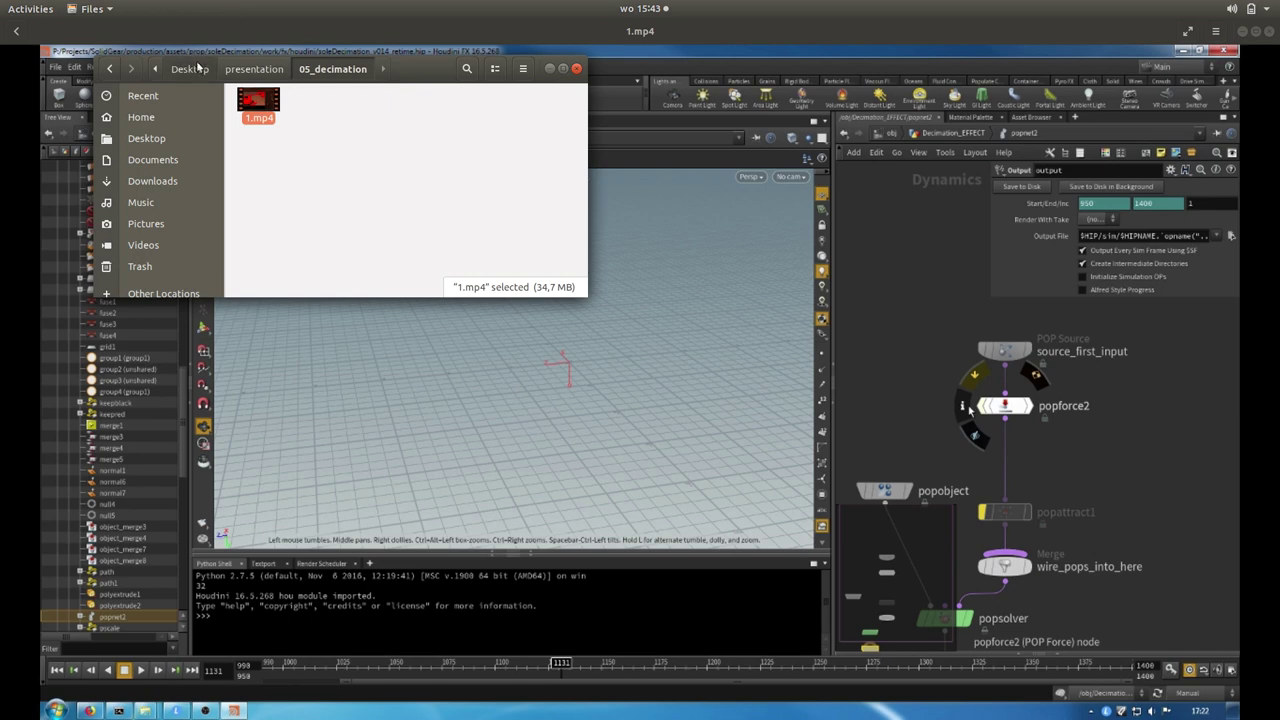
left_click(250, 72)
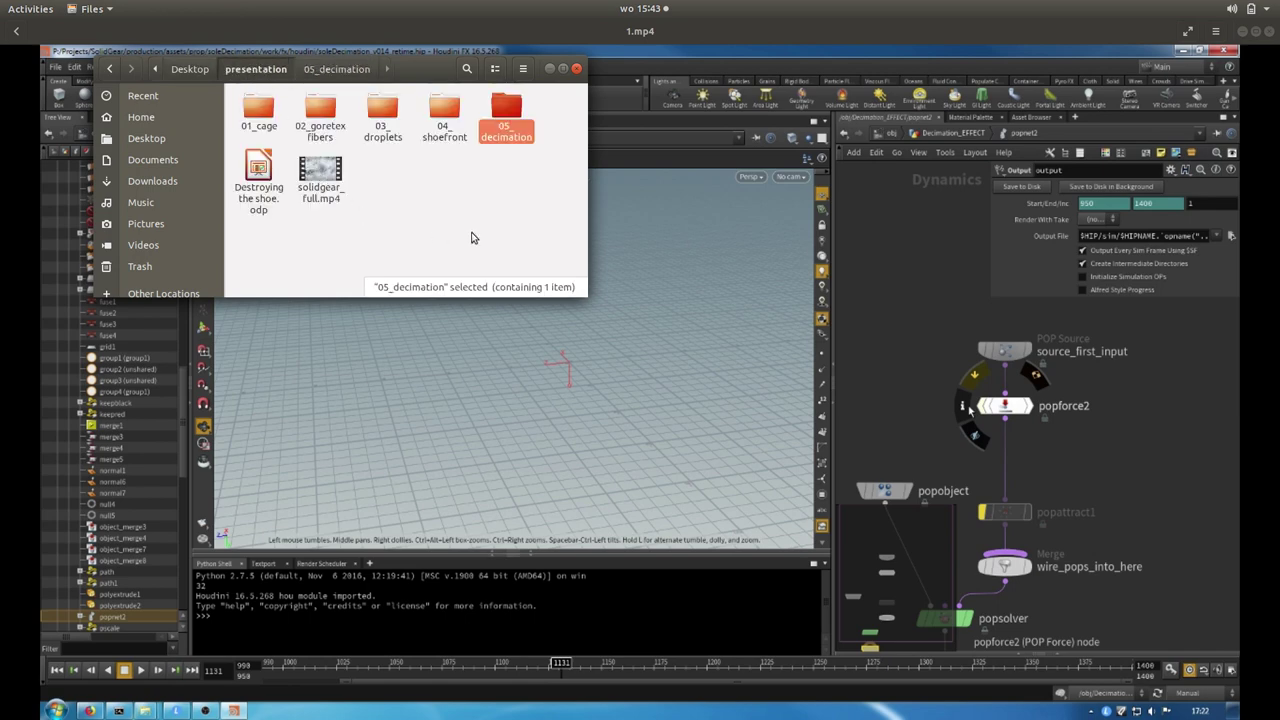
double_click(326, 172)
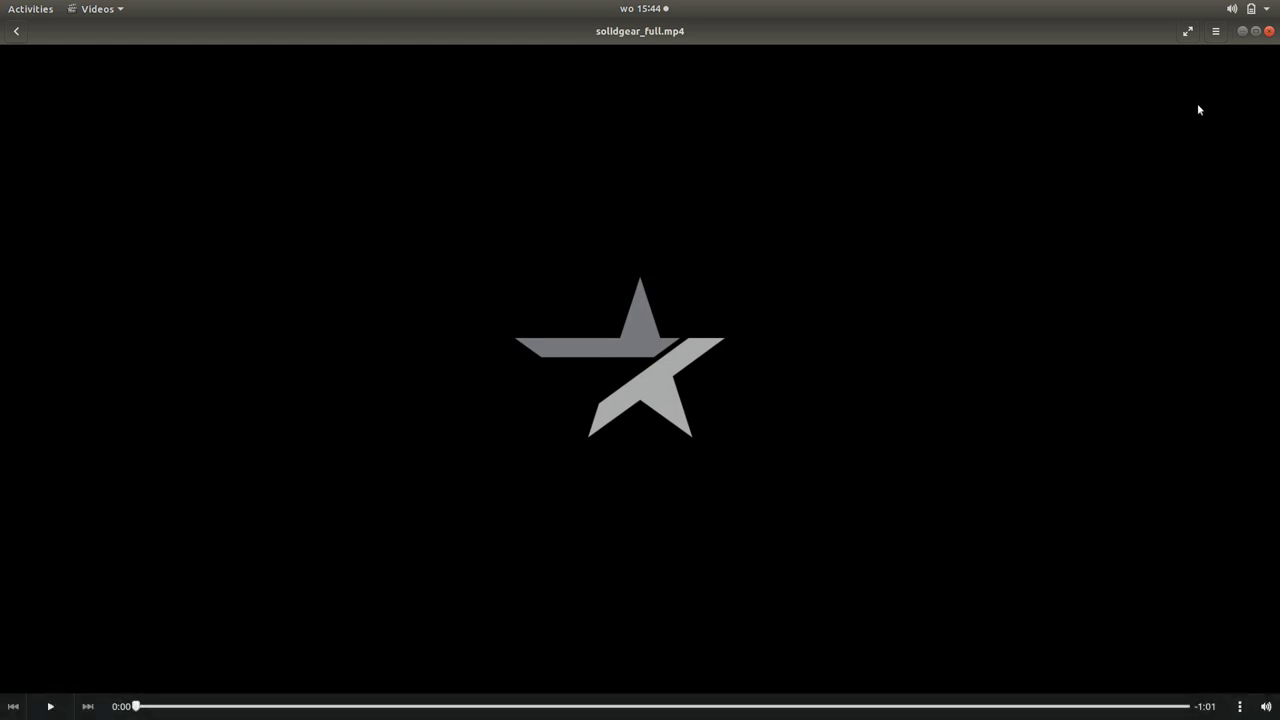
Close solidgear_full.mp4 and show slide 25, the closing questions slide, in the presentation.
left_click(1268, 33)
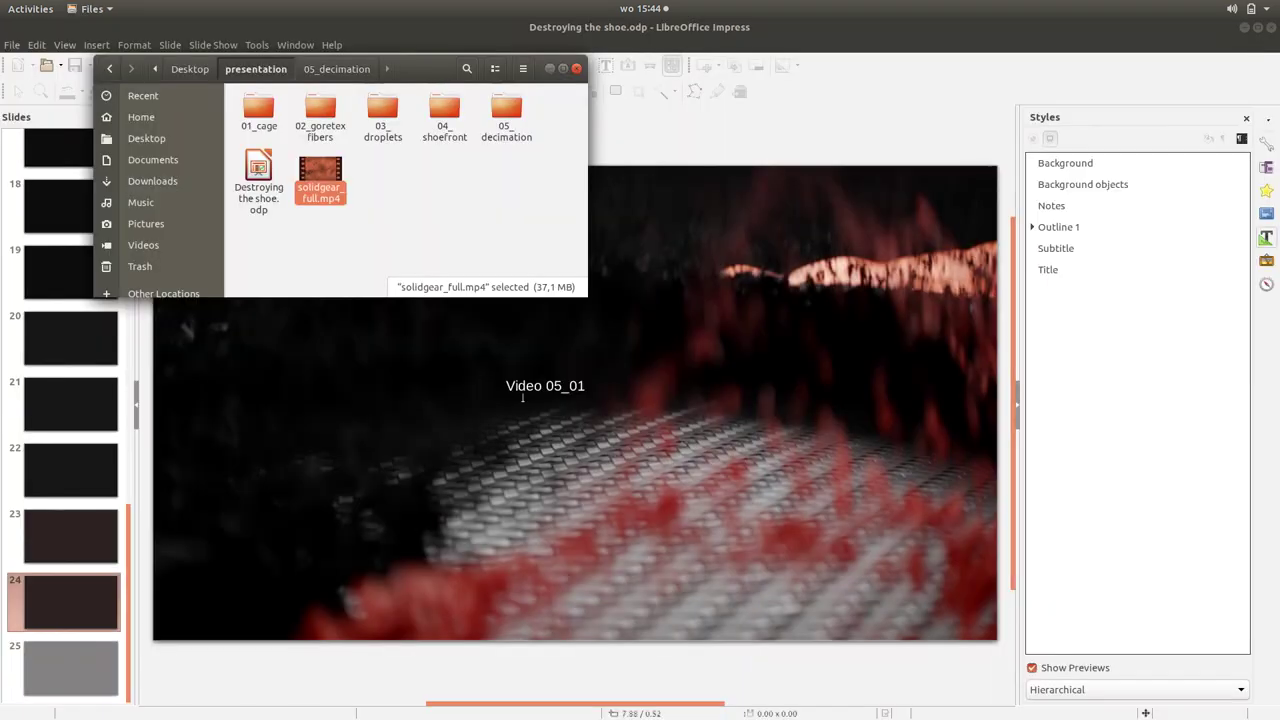
left_click(56, 655)
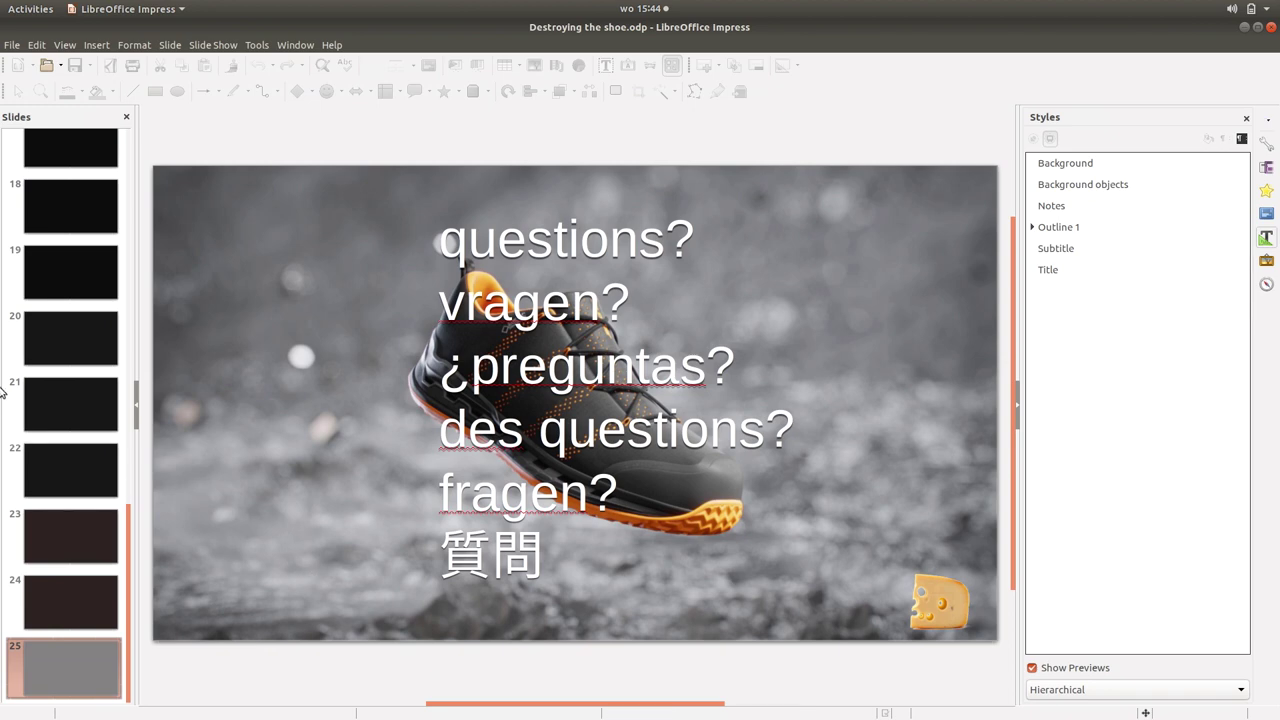